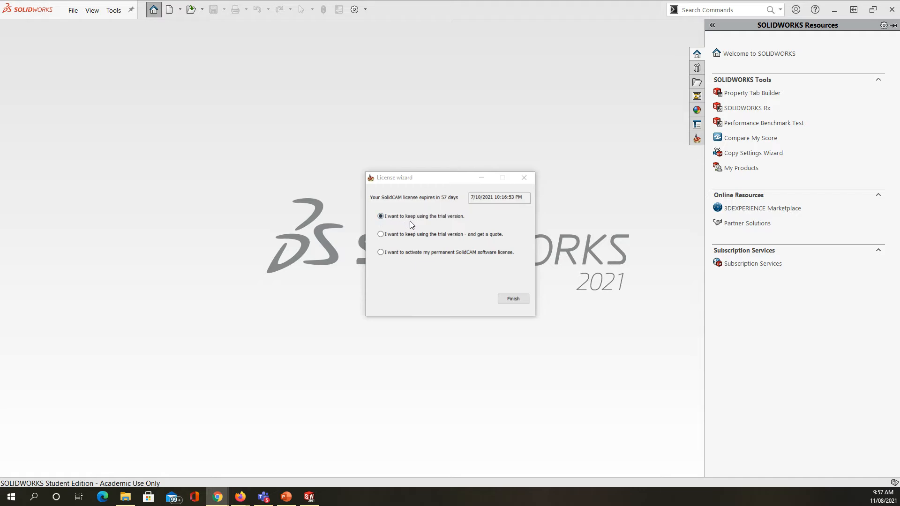
Step: Keep using the SolidCAM trial version and open Part1.SLDPRT from the Downloads folder
{"action": "left_click", "coordinate": [512, 299]}
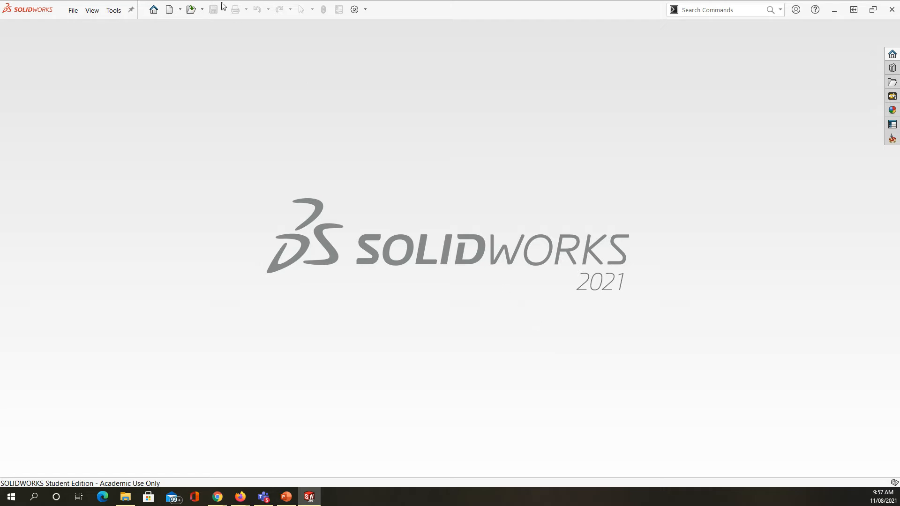
{"action": "left_click", "coordinate": [191, 10]}
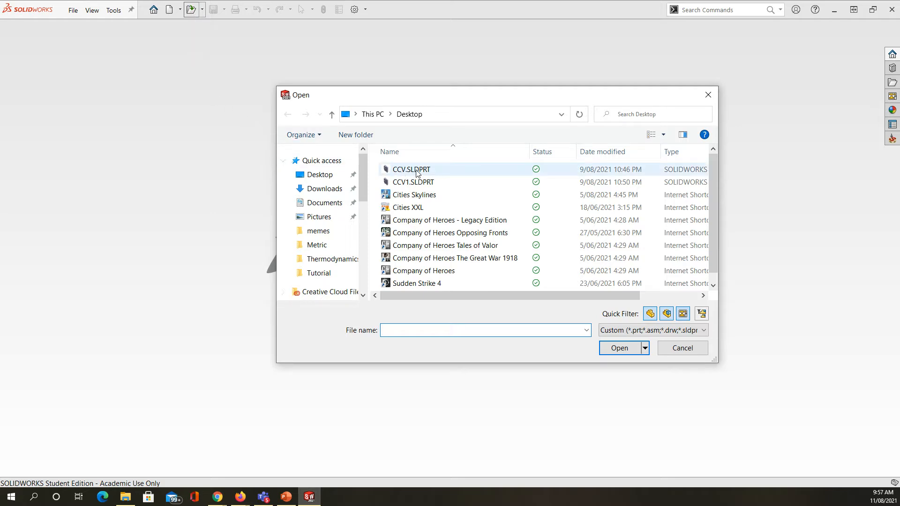
{"action": "scroll", "coordinate": [497, 218], "scroll_direction": "down", "scroll_amount": 1}
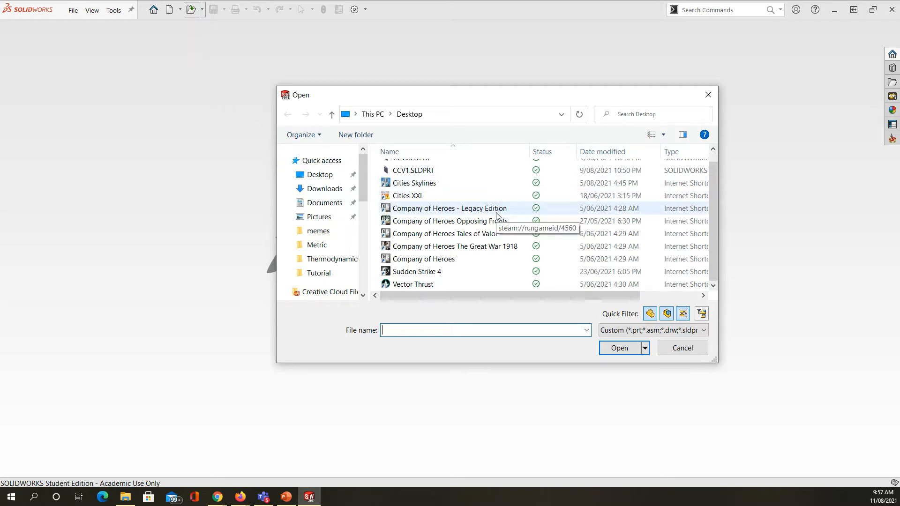
{"action": "scroll", "coordinate": [496, 213], "scroll_direction": "up", "scroll_amount": 1}
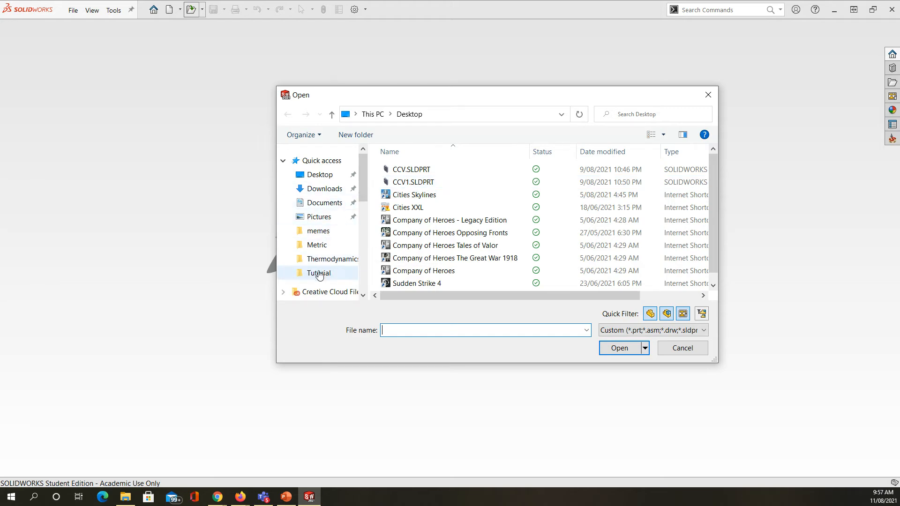
{"action": "scroll", "coordinate": [325, 248], "scroll_direction": "down", "scroll_amount": 1}
{"action": "scroll", "coordinate": [328, 244], "scroll_direction": "up", "scroll_amount": 2}
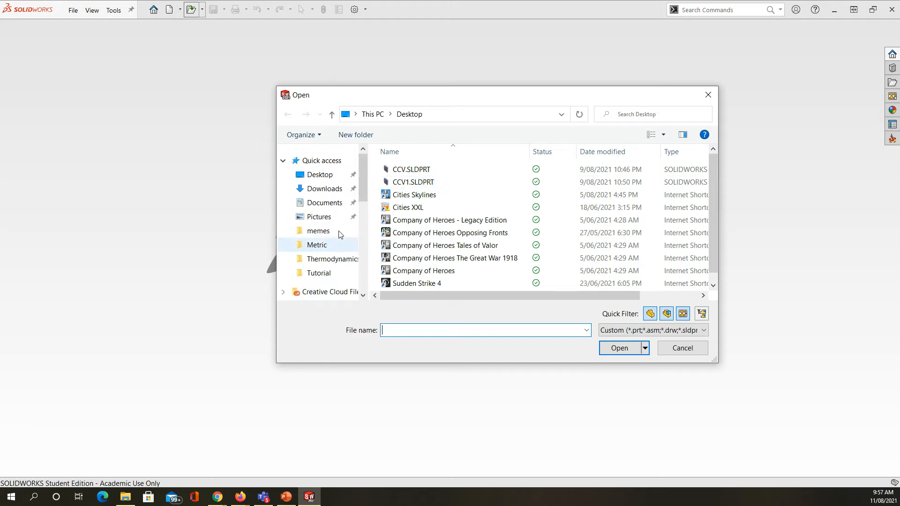
{"action": "left_click", "coordinate": [316, 191]}
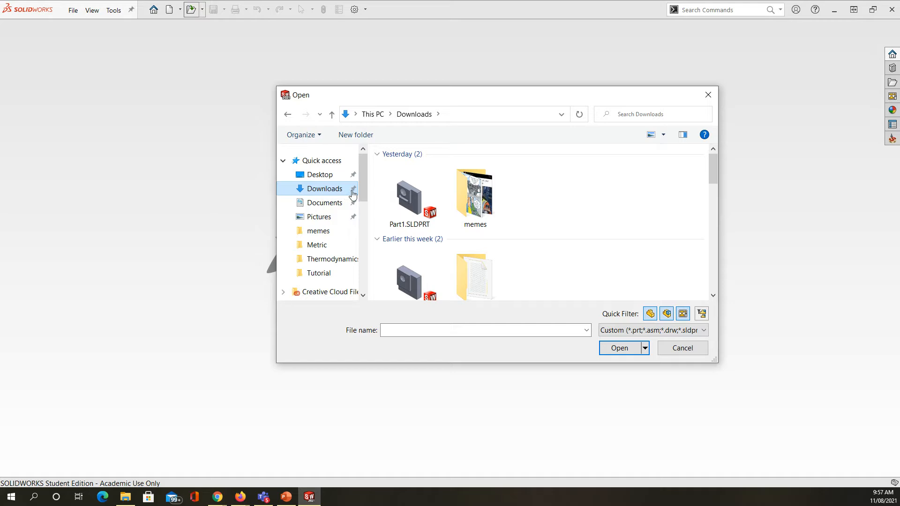
{"action": "left_click", "coordinate": [408, 200]}
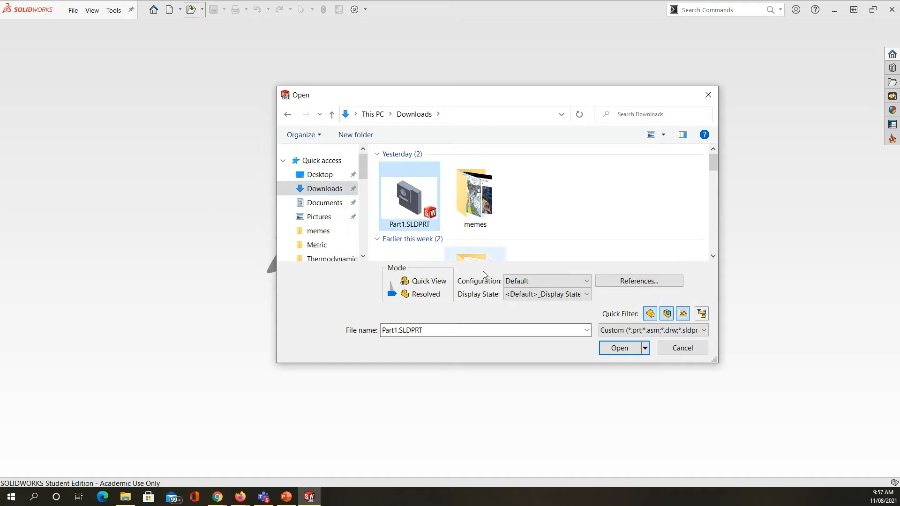
{"action": "left_click", "coordinate": [623, 349]}
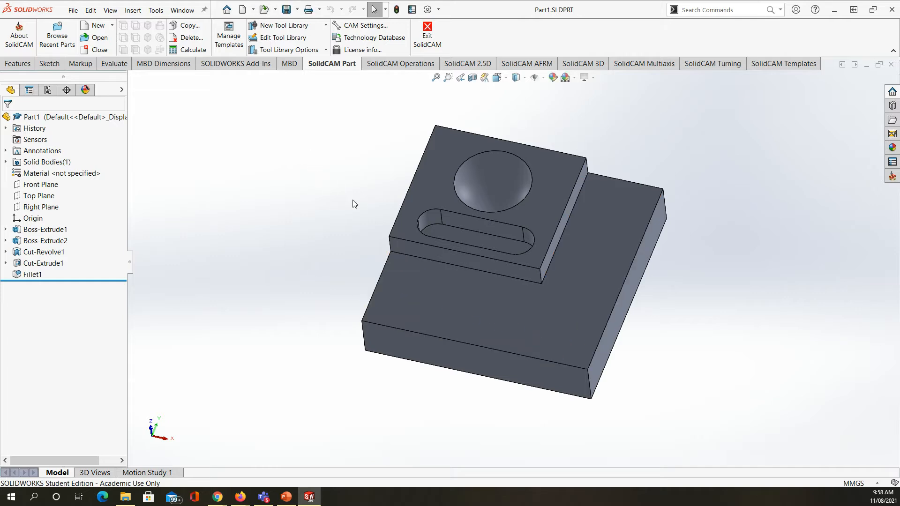
Step: Sketch a 5 mm radius circle on the base plate's upper face beside the raised block, centred at about X 81.8, Y 86.6 mm
{"action": "middle_click_drag", "start_coordinate": [296, 215], "coordinate": [422, 223]}
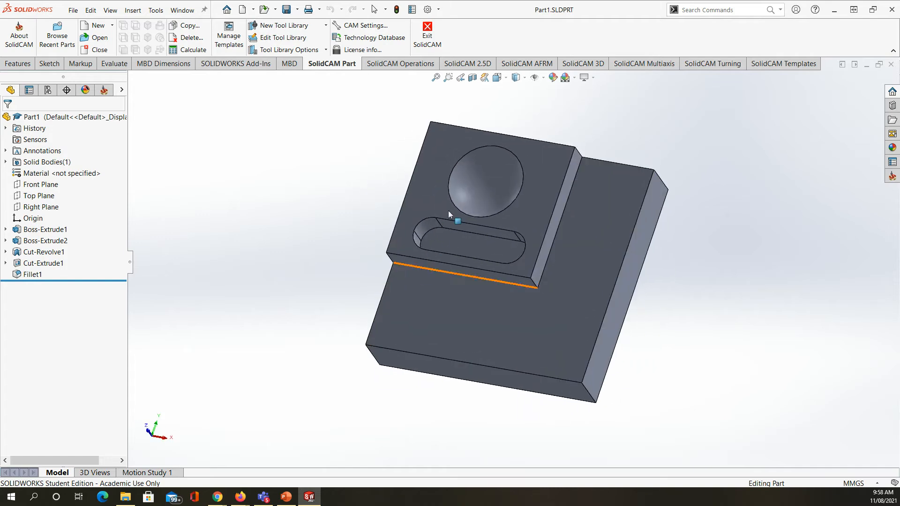
{"action": "scroll", "coordinate": [473, 174], "scroll_direction": "down", "scroll_amount": 5}
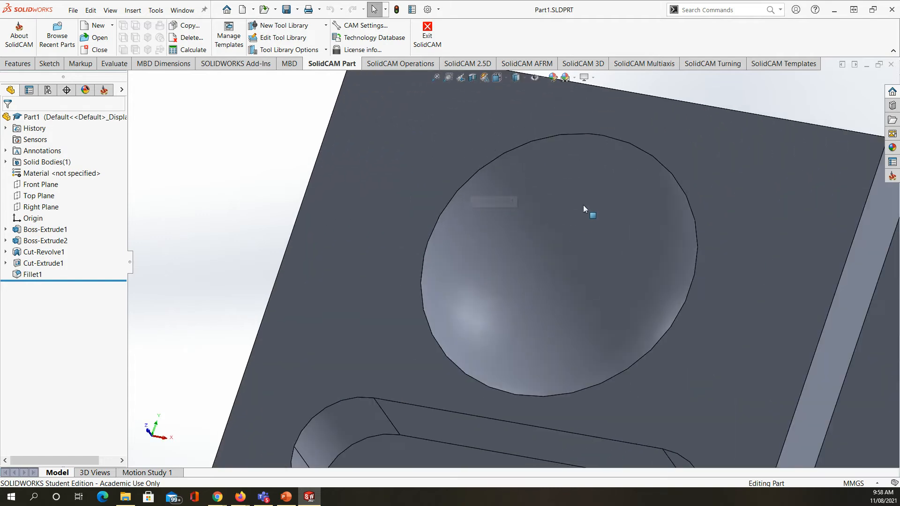
{"action": "scroll", "coordinate": [541, 239], "scroll_direction": "up", "scroll_amount": 5}
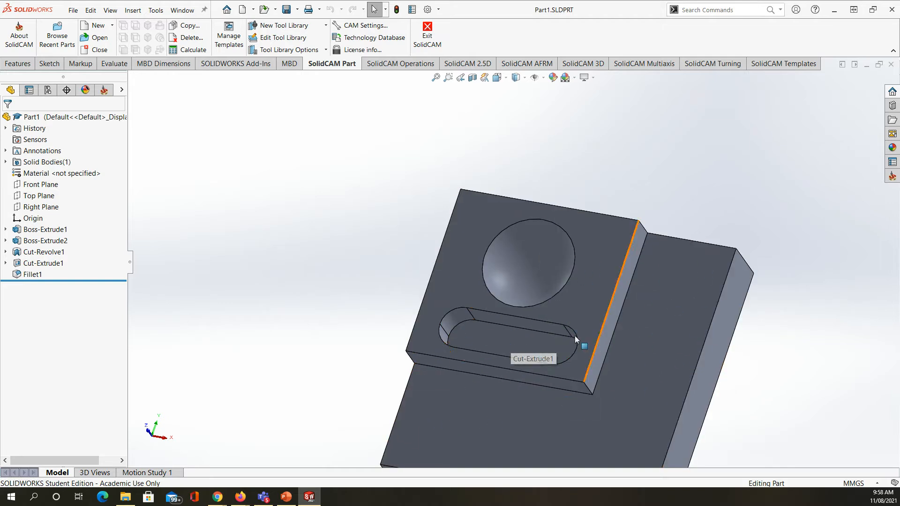
{"action": "scroll", "coordinate": [594, 318], "scroll_direction": "up", "scroll_amount": 4}
{"action": "scroll", "coordinate": [596, 295], "scroll_direction": "down", "scroll_amount": 2}
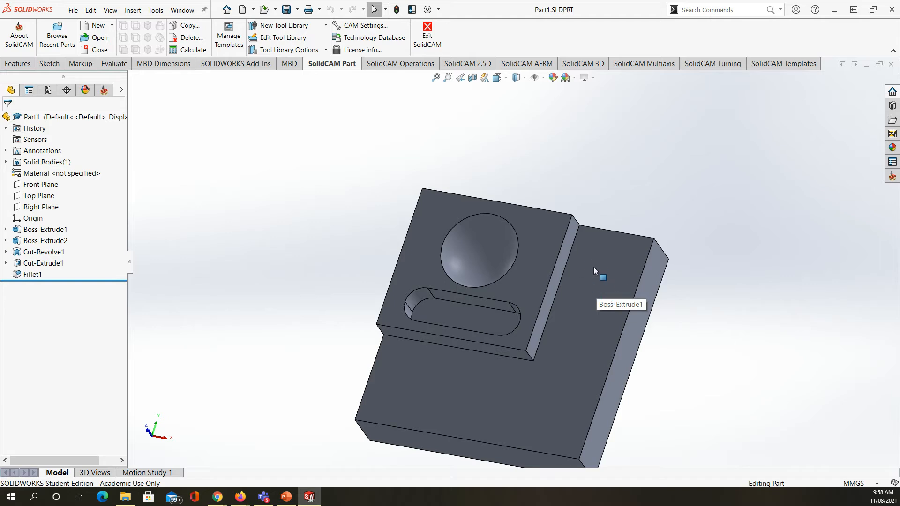
{"action": "left_click", "coordinate": [52, 66]}
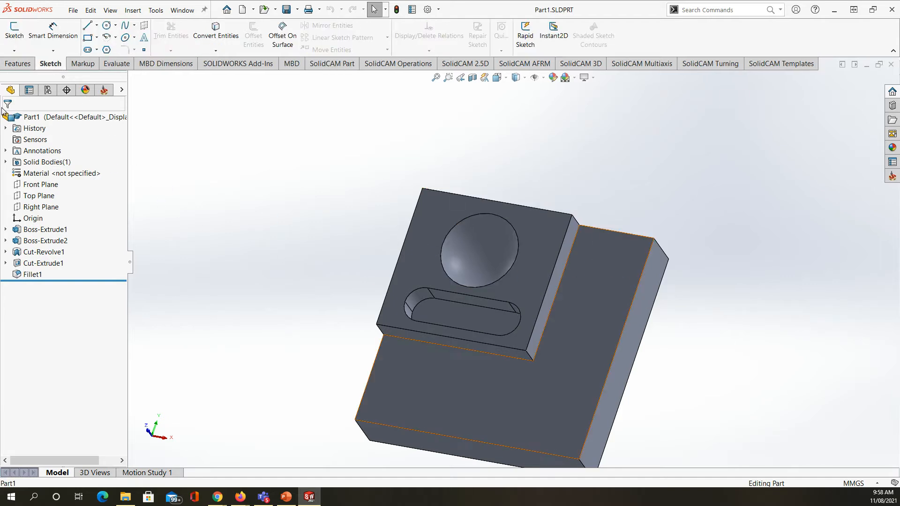
{"action": "left_click", "coordinate": [107, 25]}
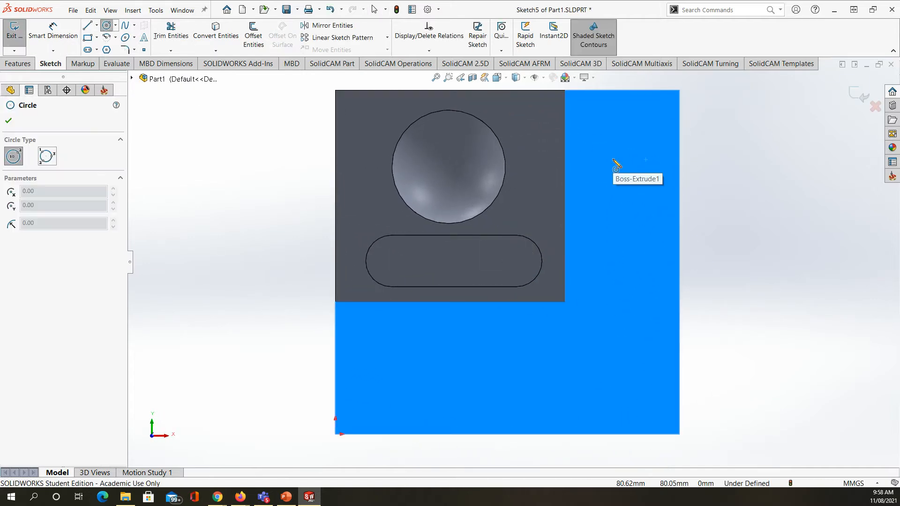
{"action": "left_click", "coordinate": [617, 136]}
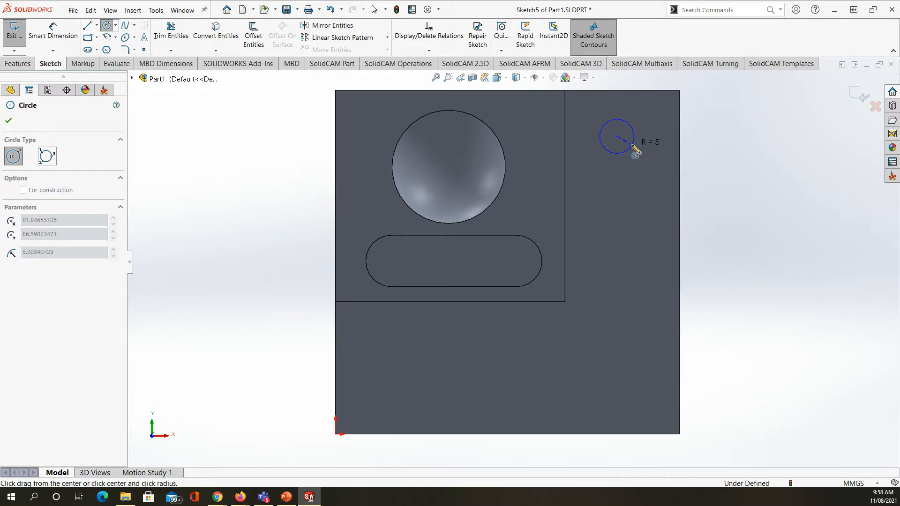
{"action": "left_click", "coordinate": [631, 146]}
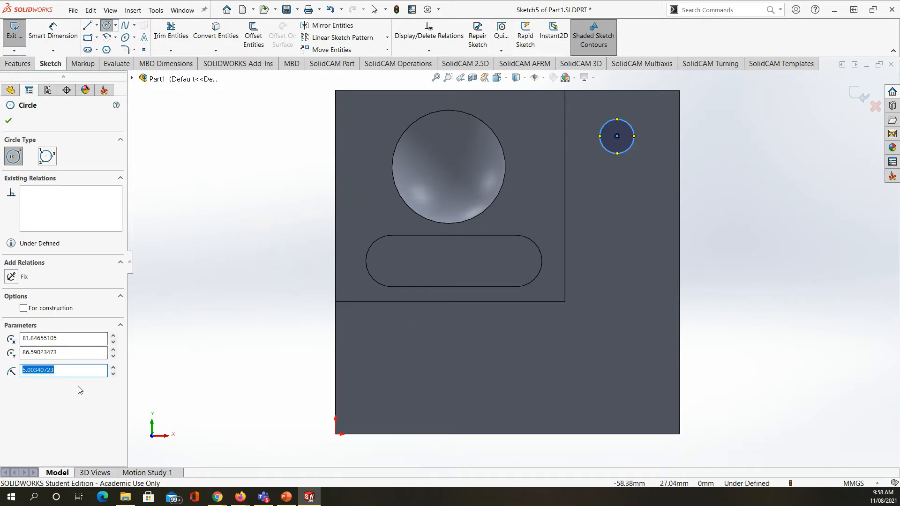
{"action": "type", "text": "5.00"}
{"action": "left_click", "coordinate": [8, 120]}
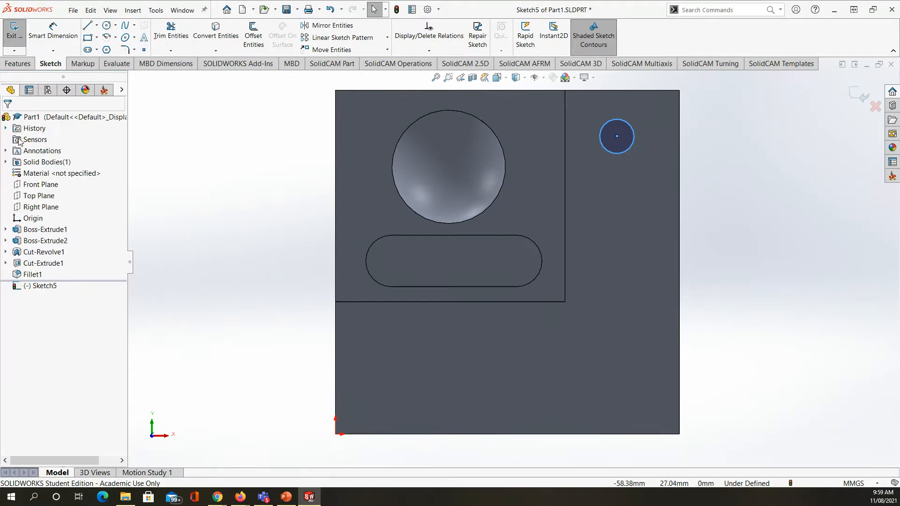
Step: Cut the sketched circle into the base plate as a blind hole 10 mm deep
{"action": "left_click", "coordinate": [17, 64]}
{"action": "left_click", "coordinate": [162, 35]}
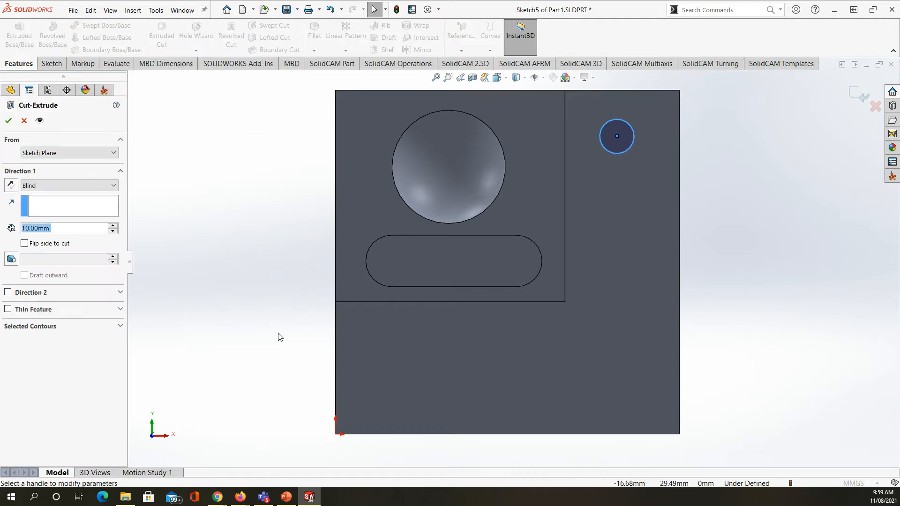
{"action": "middle_click_drag", "start_coordinate": [301, 364], "coordinate": [281, 302]}
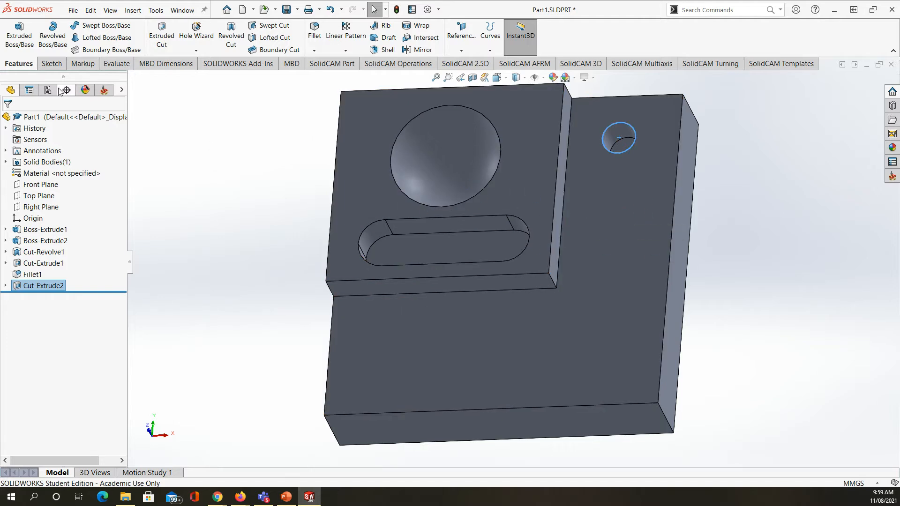
Step: Sketch a 7.5 mm radius circle on the base plate's upper face near the origin corner, centred at about X 22.6, Y 20.4 mm
{"action": "left_click", "coordinate": [52, 64]}
{"action": "left_click", "coordinate": [14, 31]}
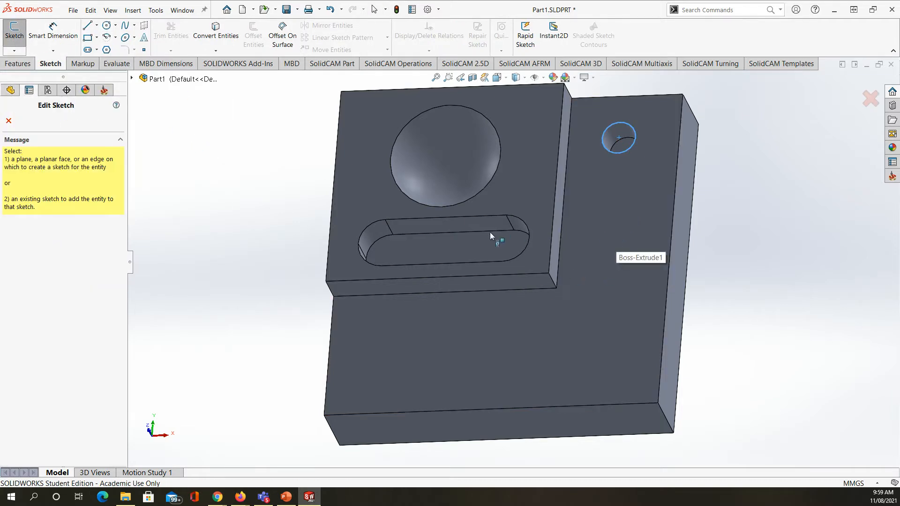
{"action": "left_click", "coordinate": [597, 252]}
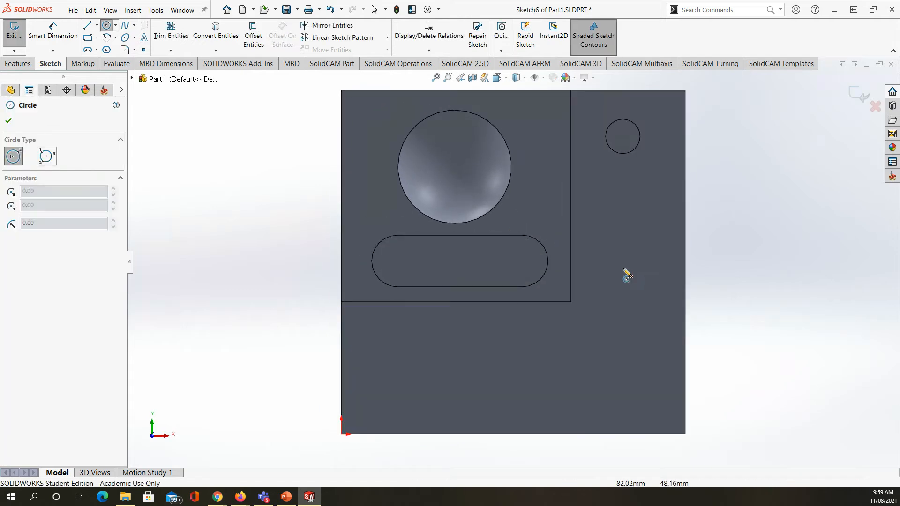
{"action": "left_click", "coordinate": [419, 365]}
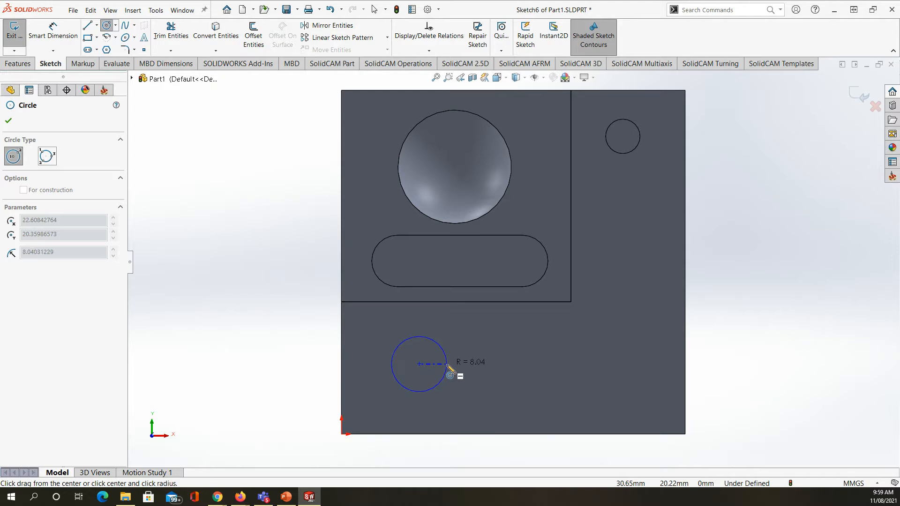
{"action": "left_click", "coordinate": [446, 367]}
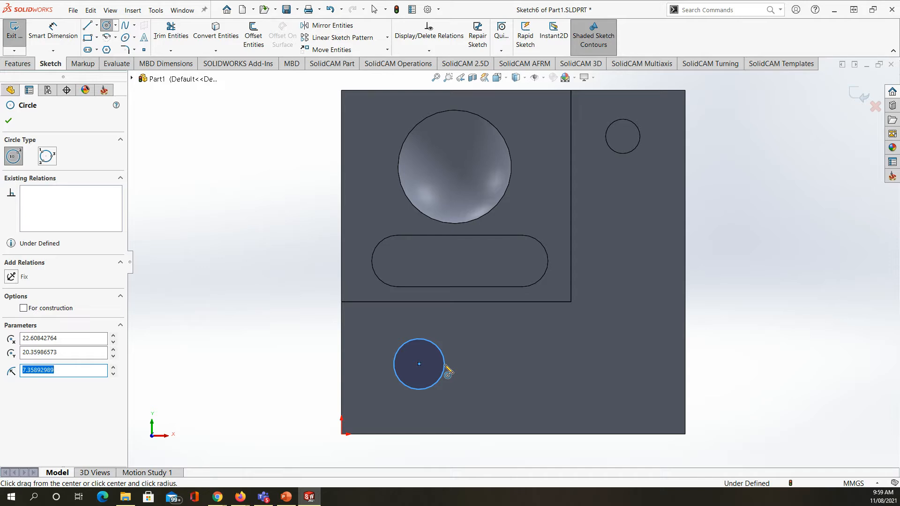
{"action": "type", "text": "7.5"}
{"action": "key", "text": "Return"}
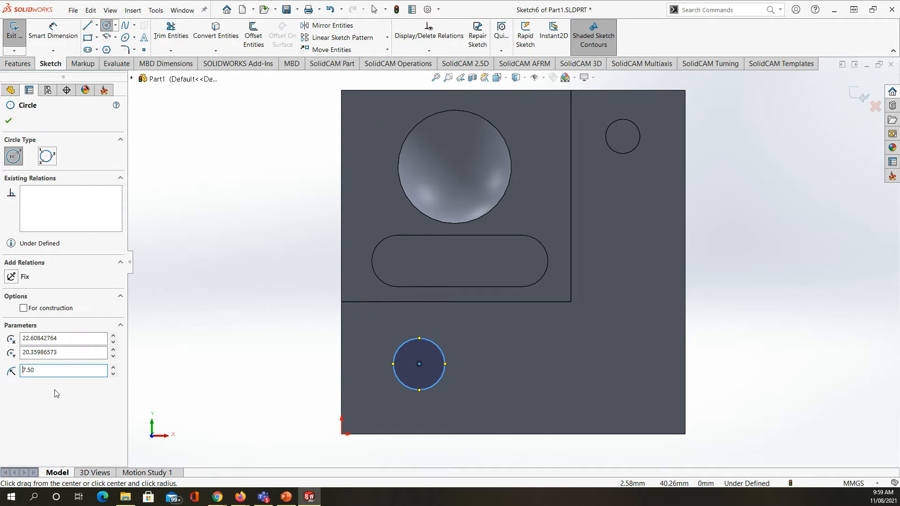
Step: Set the radius of the circle near the origin corner to 5 mm and finish the circle
{"action": "double_click", "coordinate": [50, 370]}
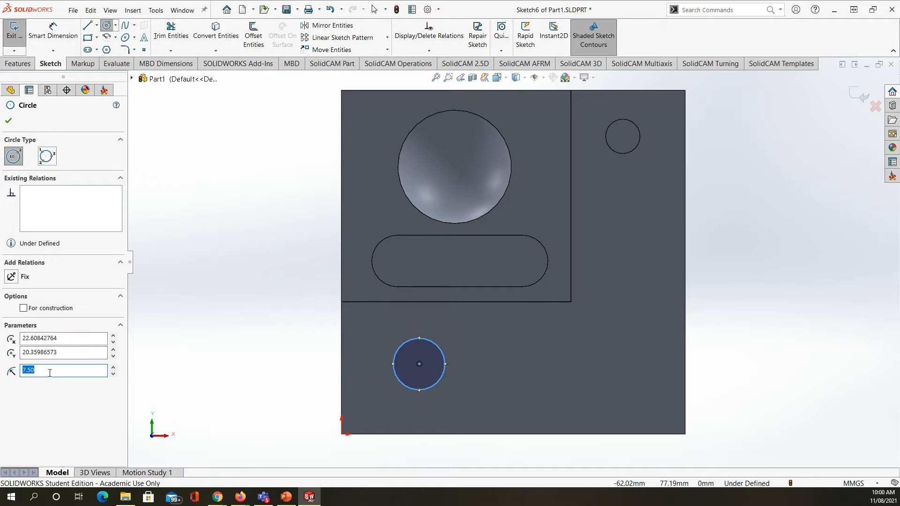
{"action": "type", "text": "1"}
{"action": "key", "text": "Return"}
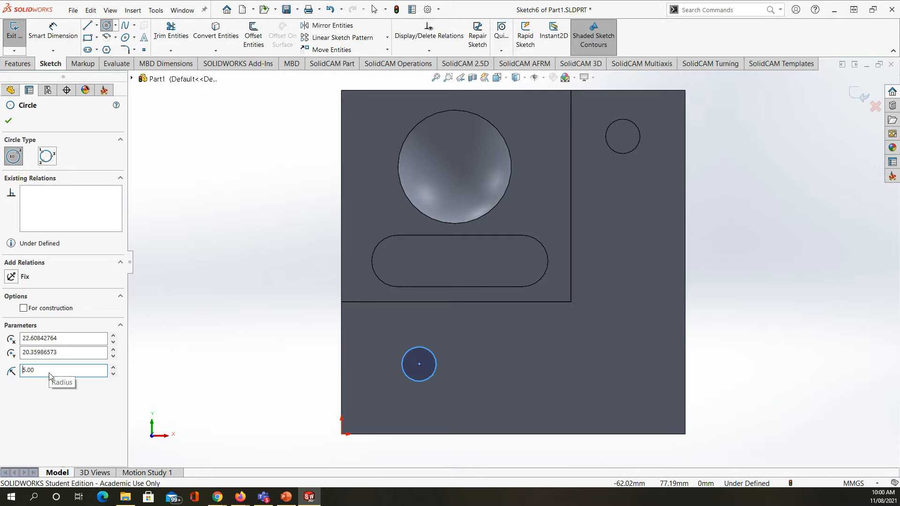
{"action": "left_click", "coordinate": [8, 120]}
Step: Make a blind extruded cut 10 mm deep from the circle near the origin corner
{"action": "left_click", "coordinate": [21, 63]}
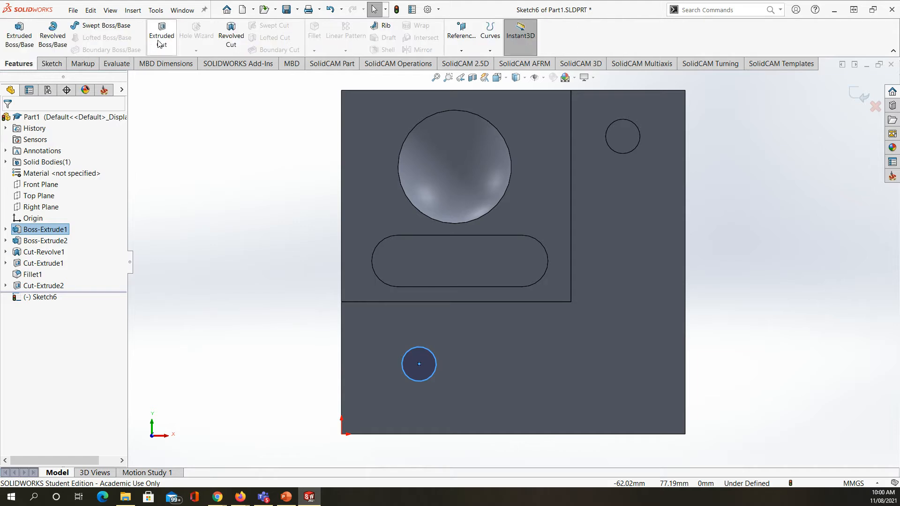
{"action": "left_click", "coordinate": [162, 35]}
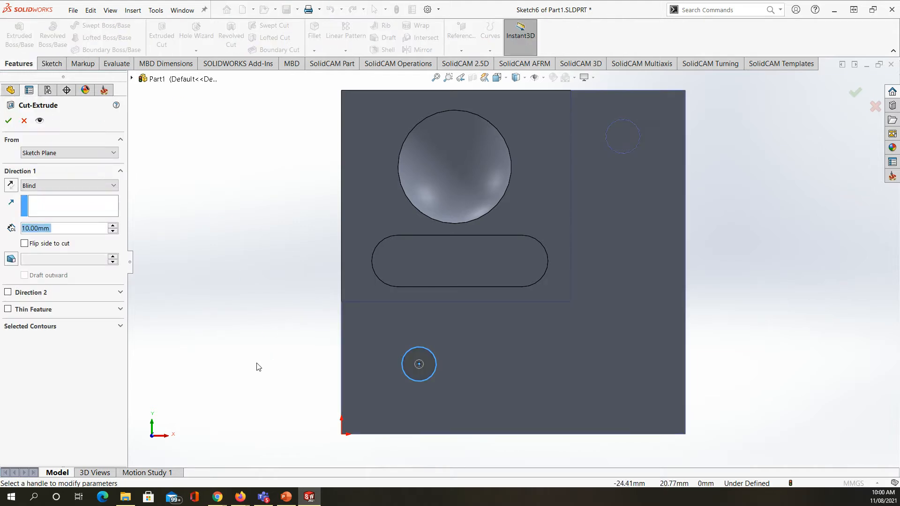
{"action": "left_click", "coordinate": [9, 120]}
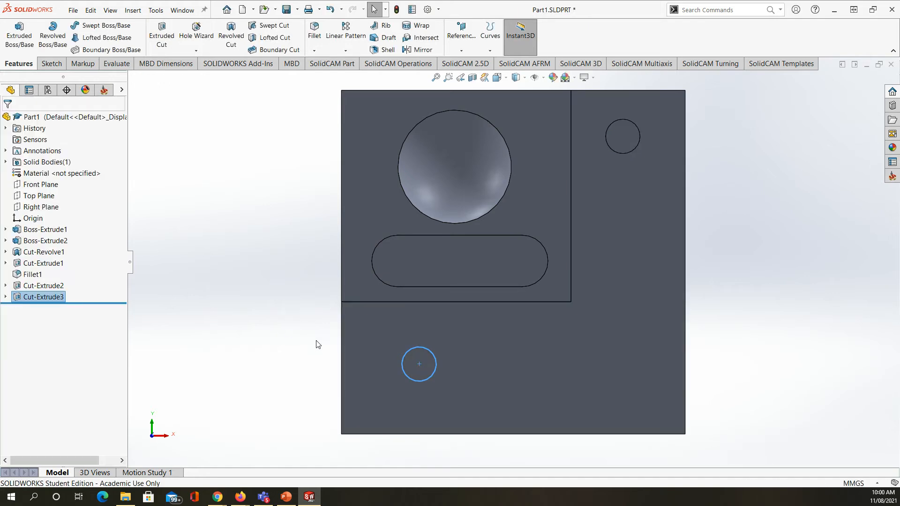
Step: Start a sketch on the base plate's upper face and offset the edge of the hole near the origin corner outward by 2.5 mm
{"action": "left_click", "coordinate": [471, 367]}
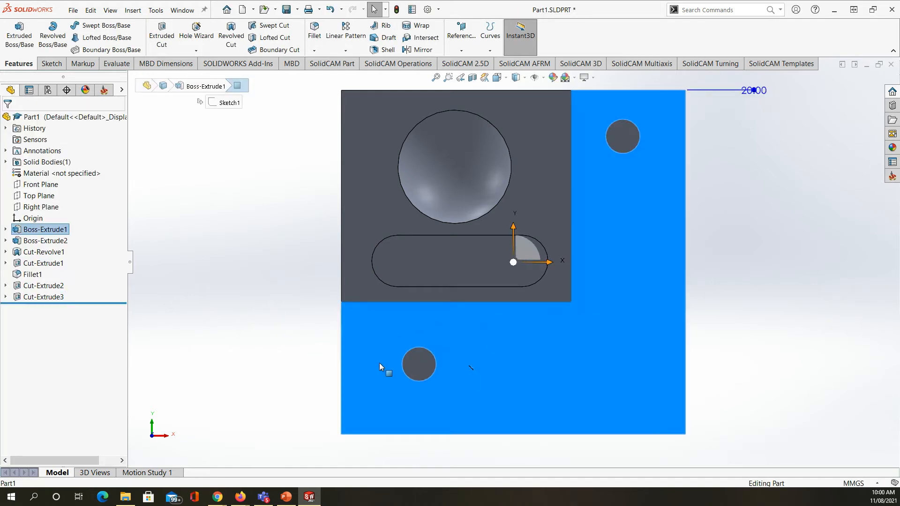
{"action": "left_click", "coordinate": [50, 64]}
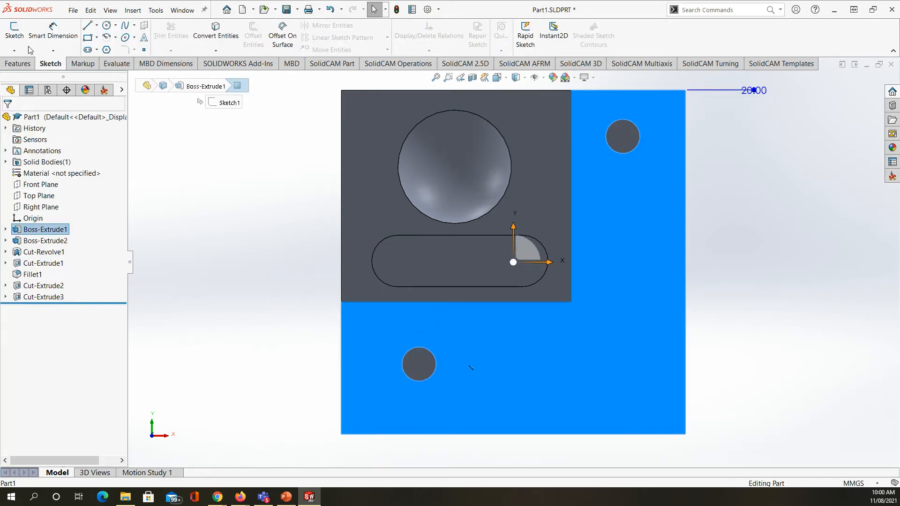
{"action": "left_click", "coordinate": [14, 38]}
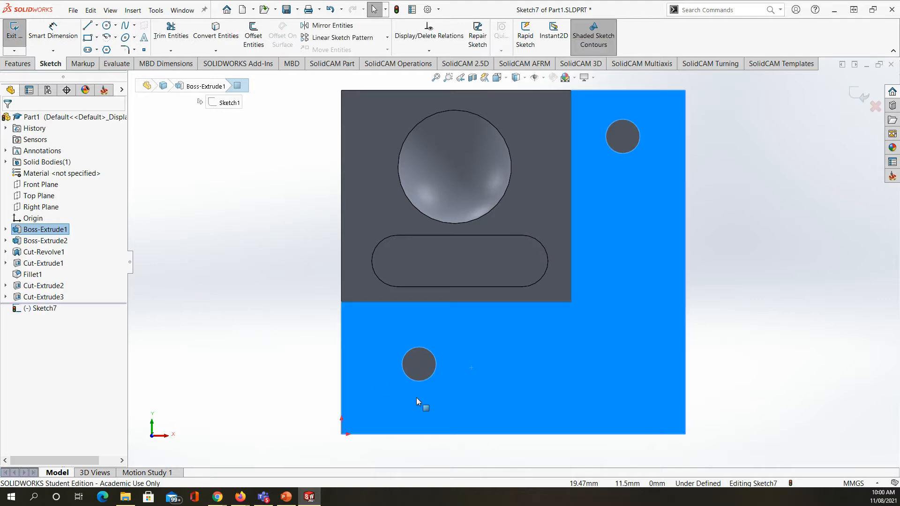
{"action": "left_click", "coordinate": [435, 370]}
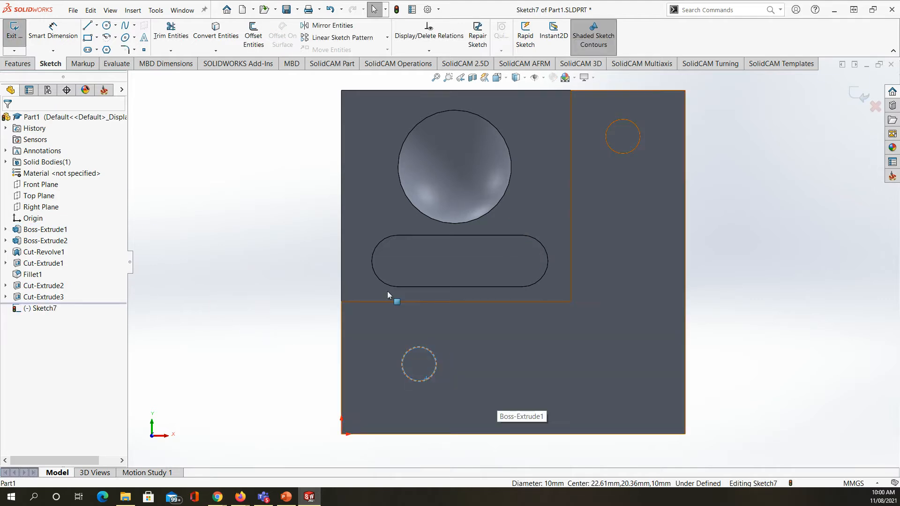
{"action": "left_click", "coordinate": [253, 35]}
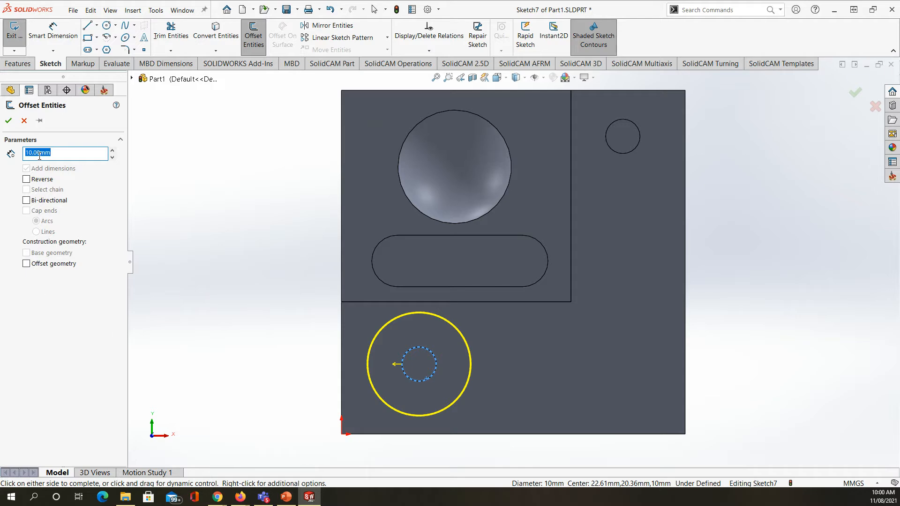
{"action": "type", "text": "2.5"}
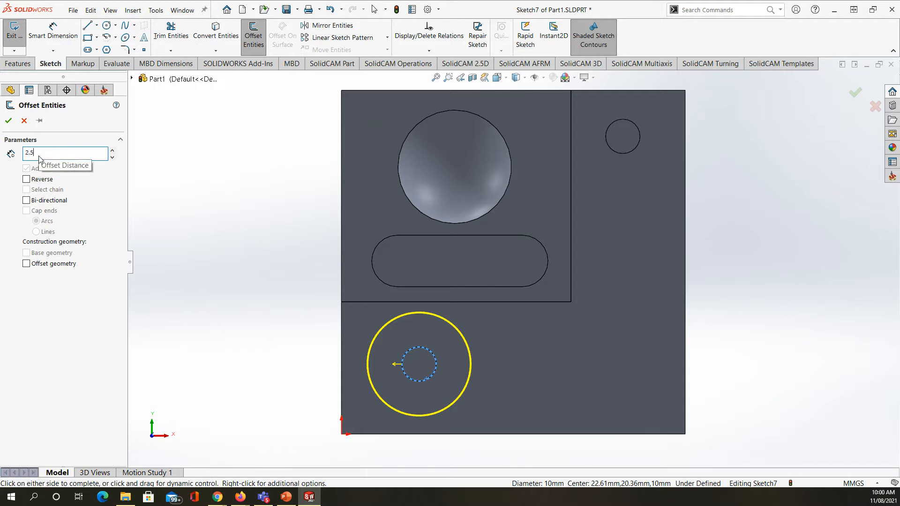
{"action": "key", "text": "Return"}
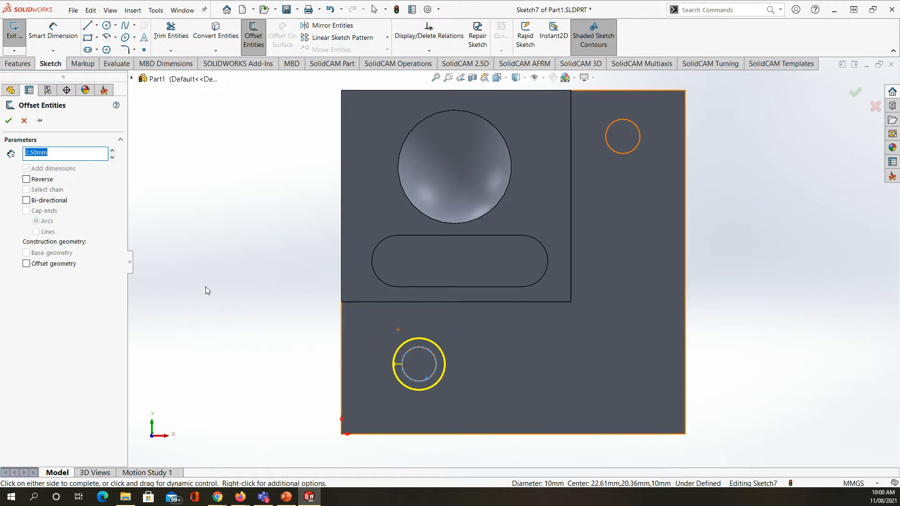
{"action": "left_click", "coordinate": [8, 121]}
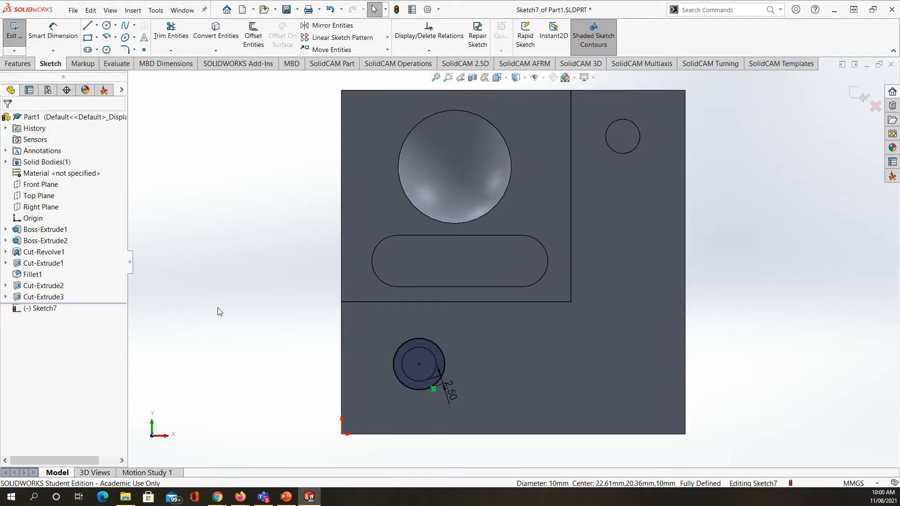
Step: Make a blind extruded cut 5 mm deep from the offset circle around the hole near the origin corner
{"action": "left_click", "coordinate": [24, 65]}
{"action": "left_click", "coordinate": [163, 47]}
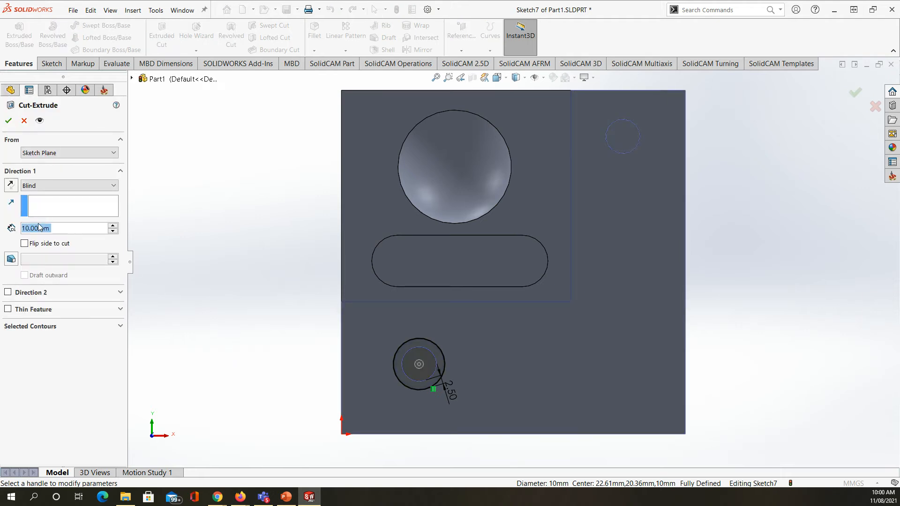
{"action": "type", "text": "5"}
{"action": "key", "text": "Return"}
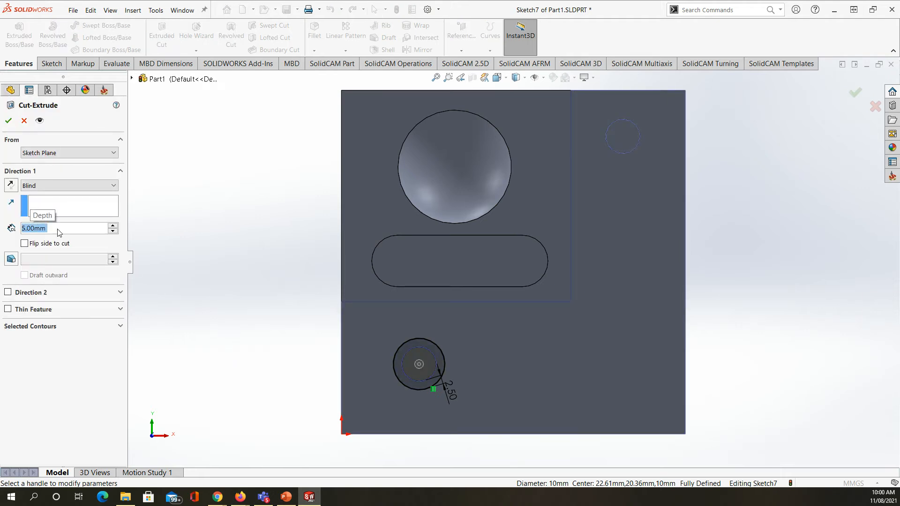
{"action": "left_click", "coordinate": [9, 120]}
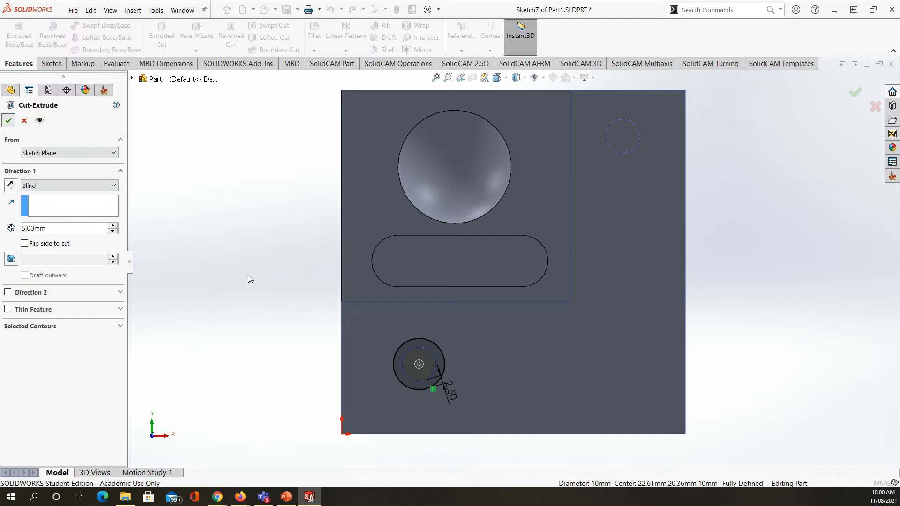
Step: Inspect the stepped hole near the origin corner and save the part
{"action": "middle_click_drag", "start_coordinate": [254, 282], "coordinate": [269, 257]}
{"action": "scroll", "coordinate": [378, 320], "scroll_direction": "down", "scroll_amount": 3}
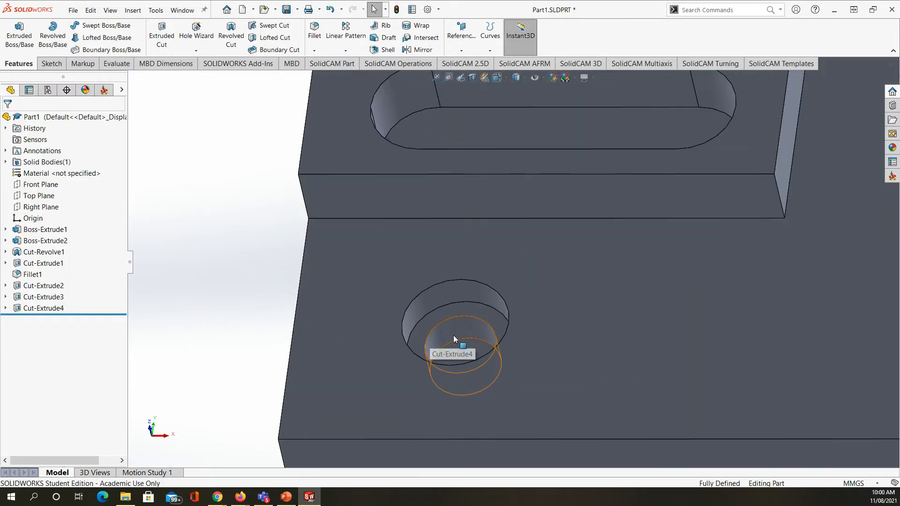
{"action": "scroll", "coordinate": [448, 303], "scroll_direction": "up", "scroll_amount": 3}
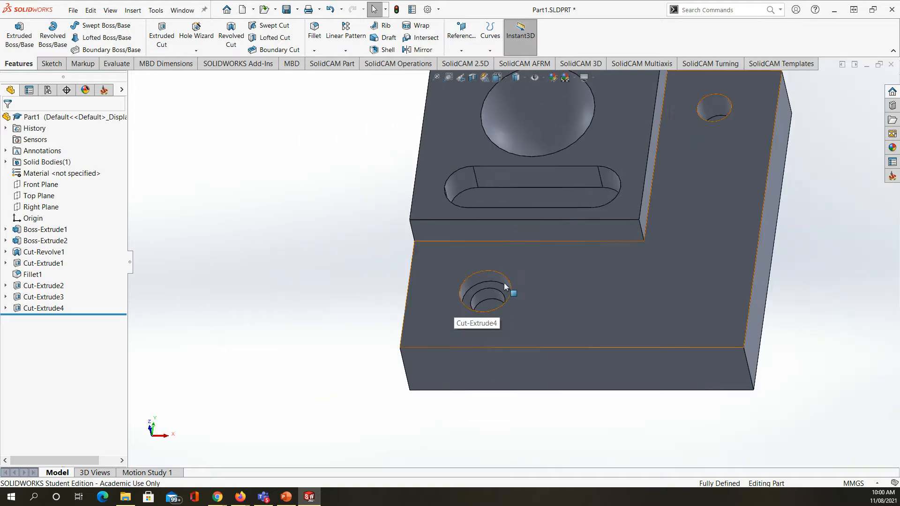
{"action": "scroll", "coordinate": [691, 161], "scroll_direction": "up", "scroll_amount": 3}
{"action": "scroll", "coordinate": [601, 173], "scroll_direction": "down", "scroll_amount": 3}
{"action": "scroll", "coordinate": [691, 162], "scroll_direction": "up", "scroll_amount": 3}
{"action": "middle_click_drag", "start_coordinate": [334, 261], "coordinate": [305, 281]}
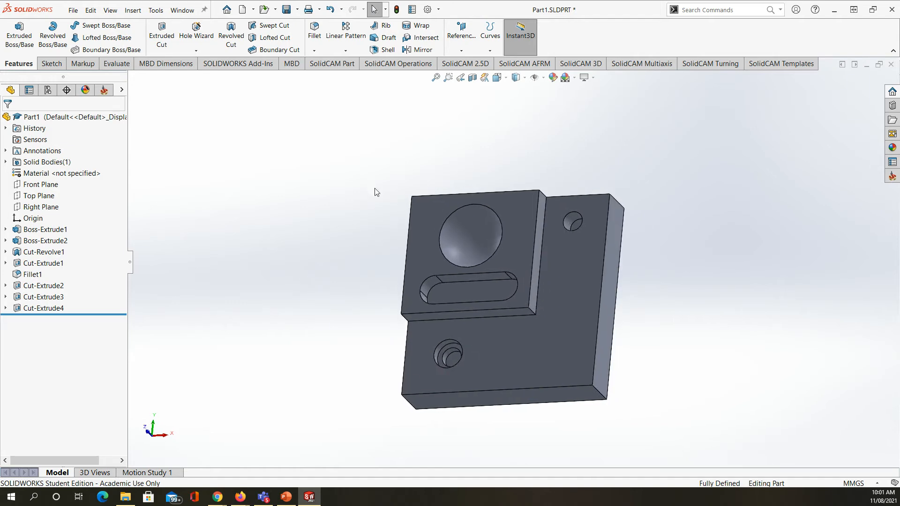
{"action": "left_click", "coordinate": [286, 10]}
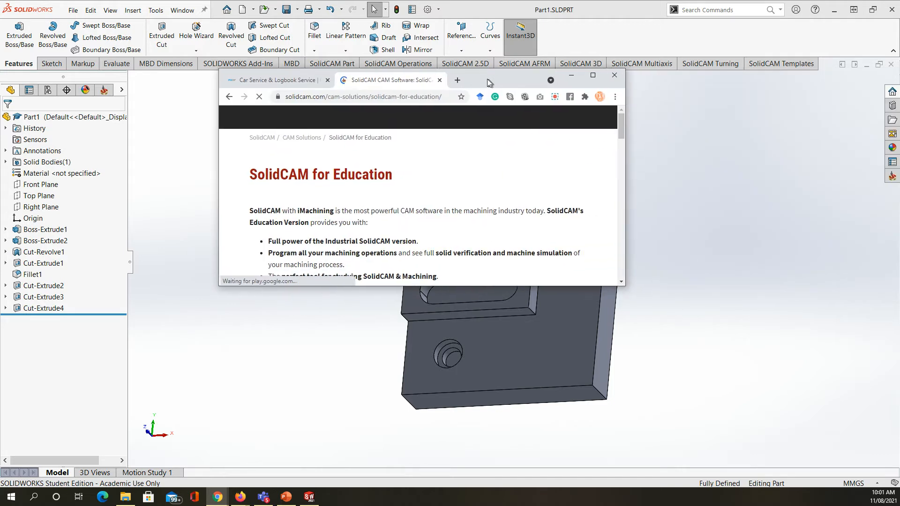
Step: Look over the SolidCAM for Education web page and its trial options in the browser, and return to SOLIDWORKS
{"action": "double_click", "coordinate": [584, 69]}
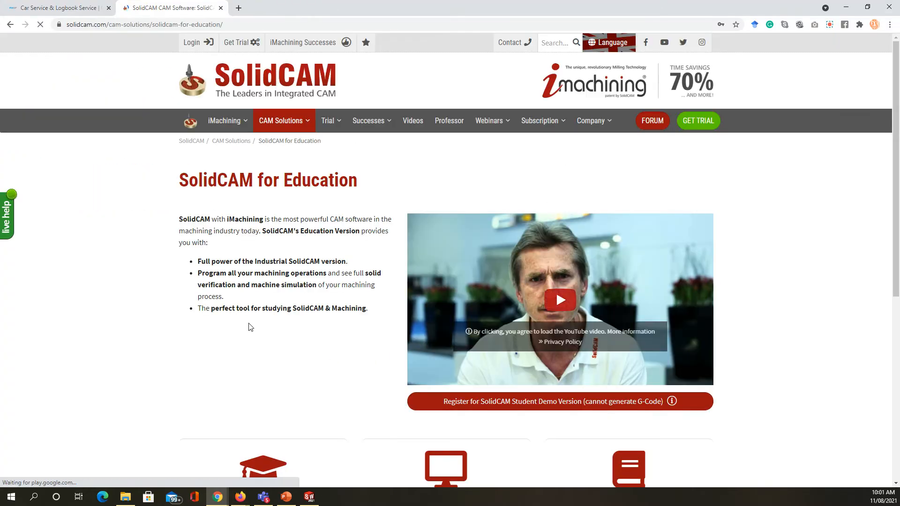
{"action": "scroll", "coordinate": [236, 313], "scroll_direction": "down", "scroll_amount": 3}
{"action": "scroll", "coordinate": [237, 312], "scroll_direction": "up", "scroll_amount": 3}
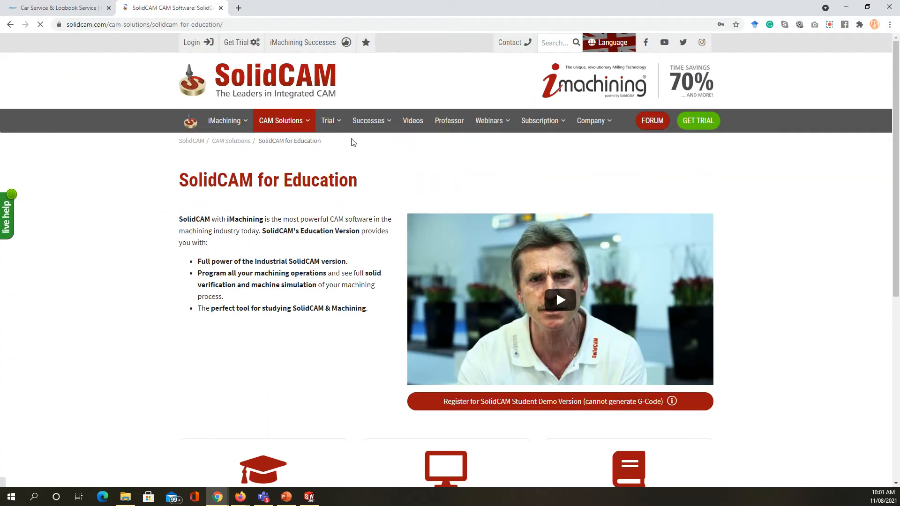
{"action": "mouse_move", "coordinate": [338, 128]}
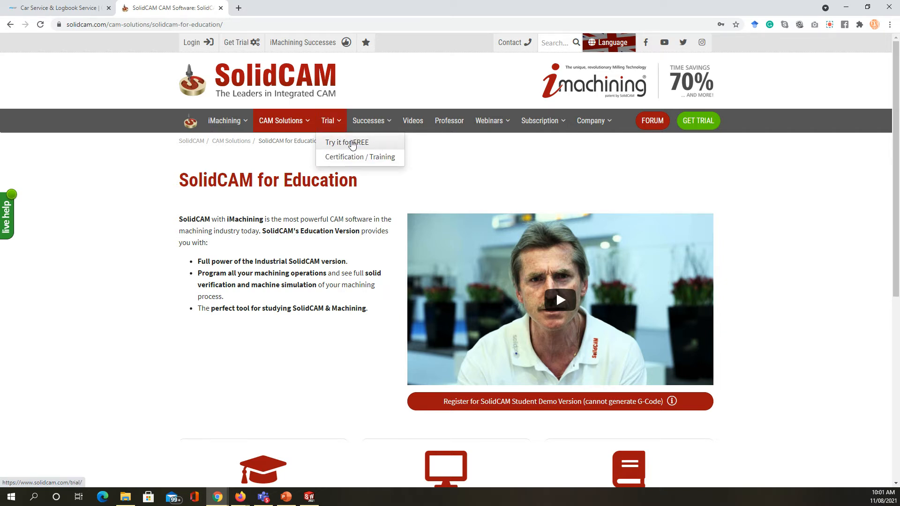
{"action": "left_click", "coordinate": [842, 8]}
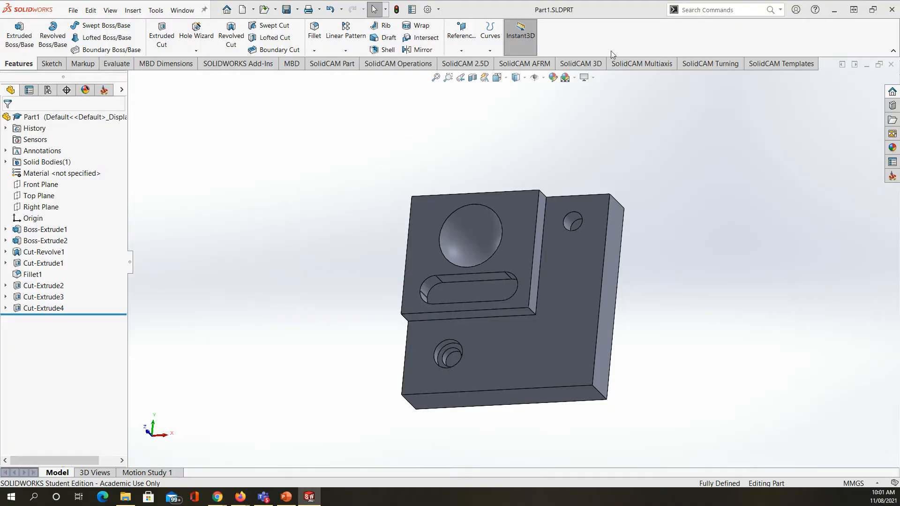
Step: Check the activation and start-up settings of SolidCAM2020 in the add-in manager and accept them
{"action": "left_click", "coordinate": [439, 10]}
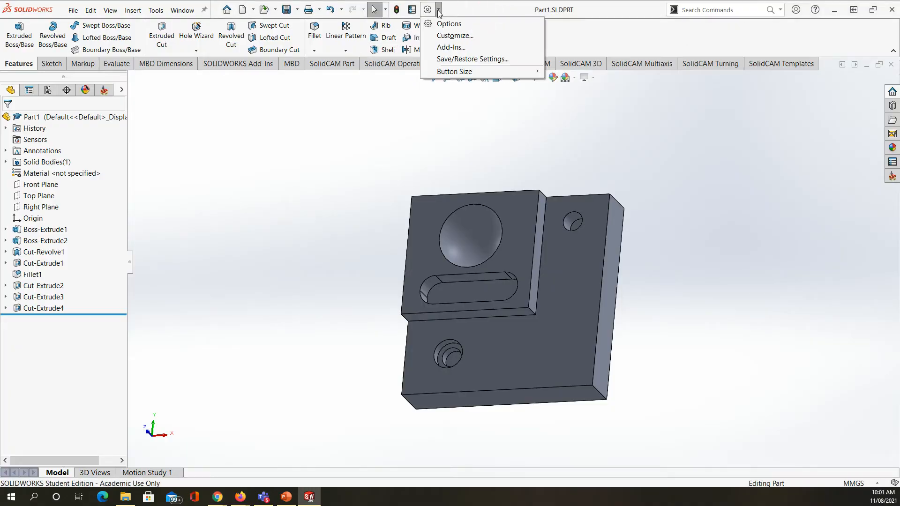
{"action": "left_click", "coordinate": [452, 47]}
{"action": "left_click_drag", "start_coordinate": [0, 126], "coordinate": [456, 50]}
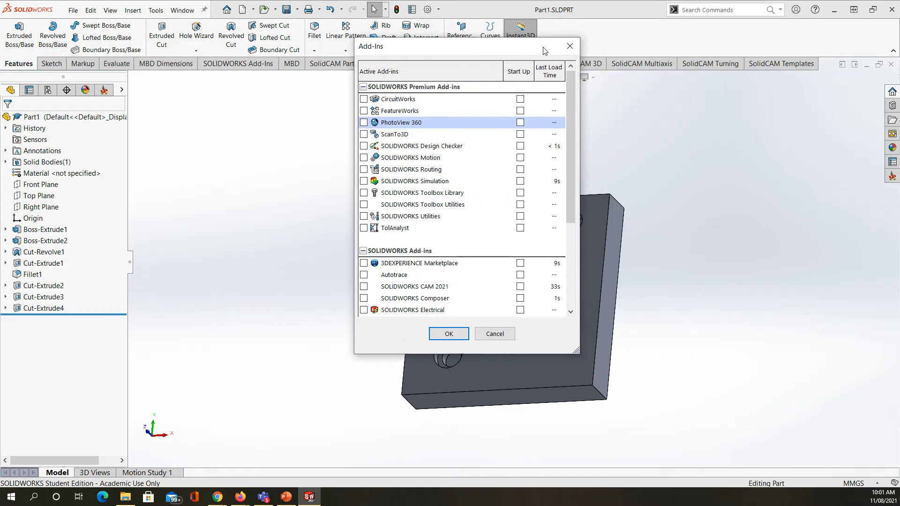
{"action": "scroll", "coordinate": [445, 253], "scroll_direction": "down", "scroll_amount": 4}
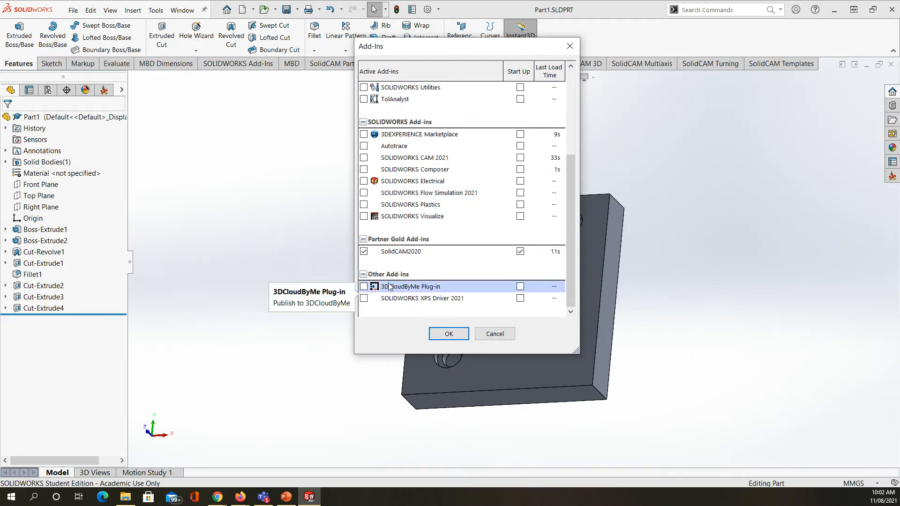
{"action": "left_click", "coordinate": [452, 334]}
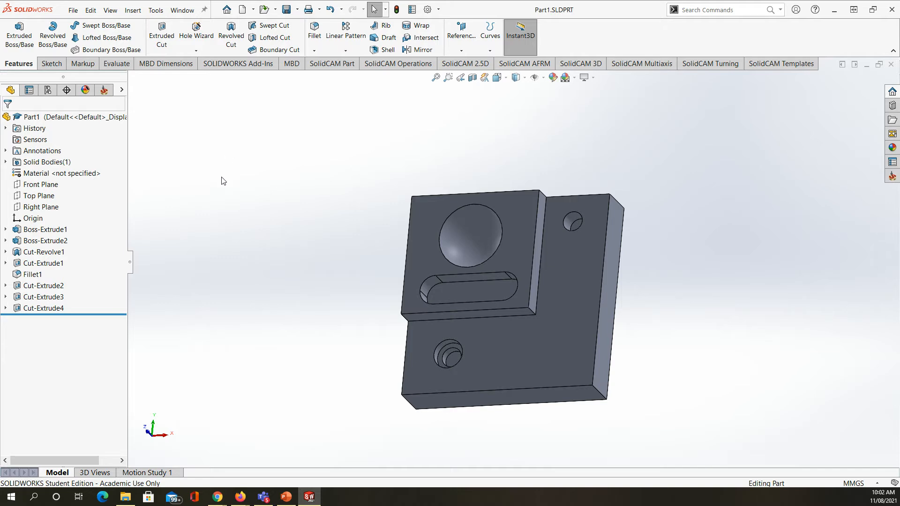
{"action": "left_click", "coordinate": [125, 498]}
{"action": "left_click_drag", "start_coordinate": [383, 75], "coordinate": [403, 78]}
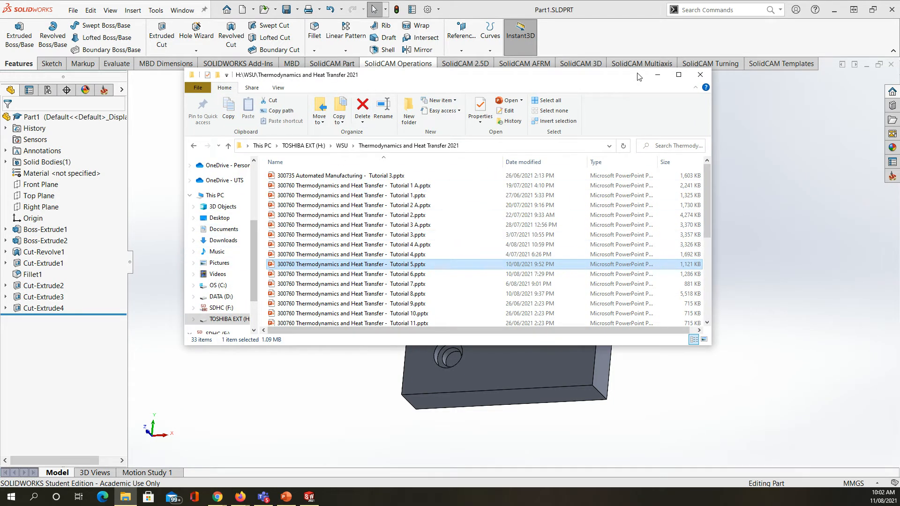
{"action": "left_click", "coordinate": [657, 74]}
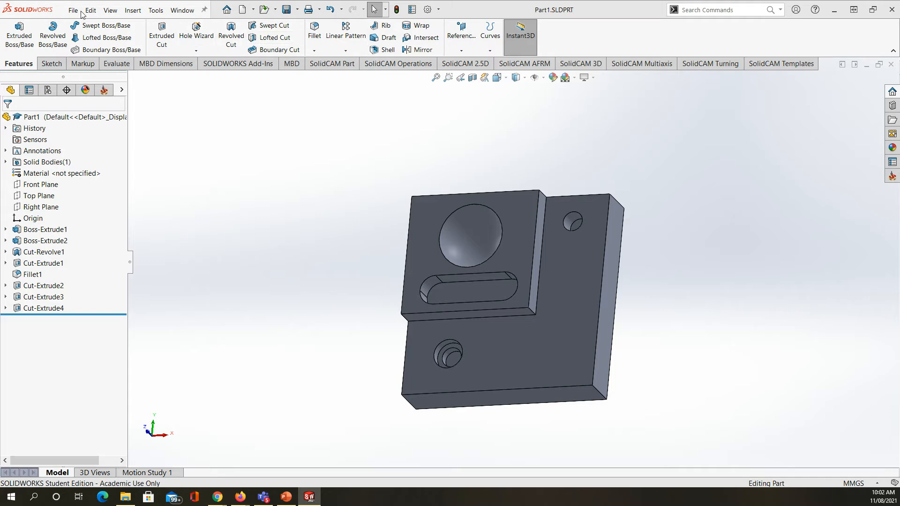
Step: Open the SolidCAM Settings to view the user directories
{"action": "left_click", "coordinate": [157, 10]}
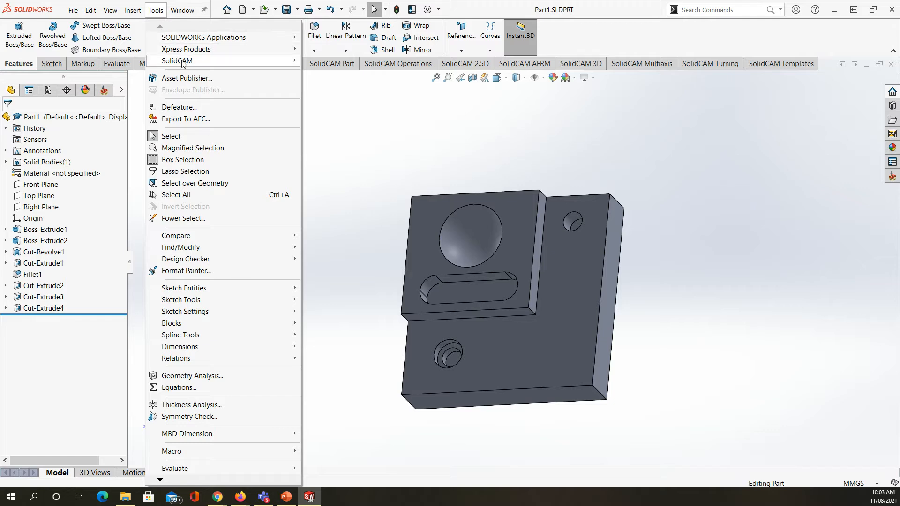
{"action": "mouse_move", "coordinate": [220, 61]}
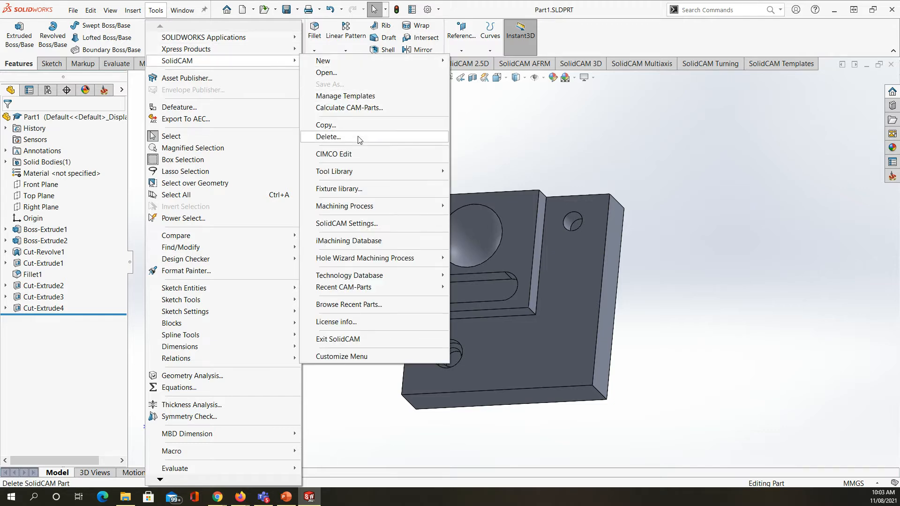
{"action": "left_click", "coordinate": [362, 224]}
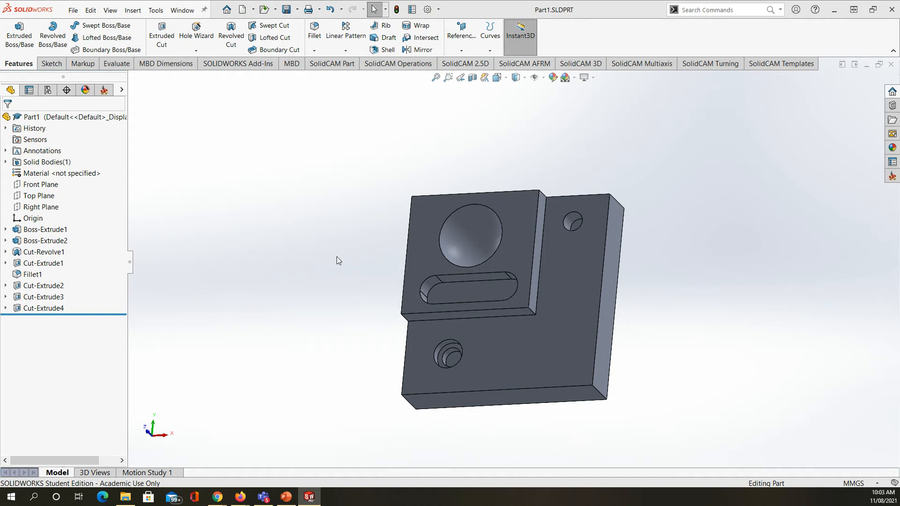
{"action": "left_click_drag", "start_coordinate": [0, 159], "coordinate": [899, 245]}
{"action": "left_click_drag", "start_coordinate": [899, 68], "coordinate": [0, 68]}
{"action": "left_click_drag", "start_coordinate": [155, 63], "coordinate": [399, 66]}
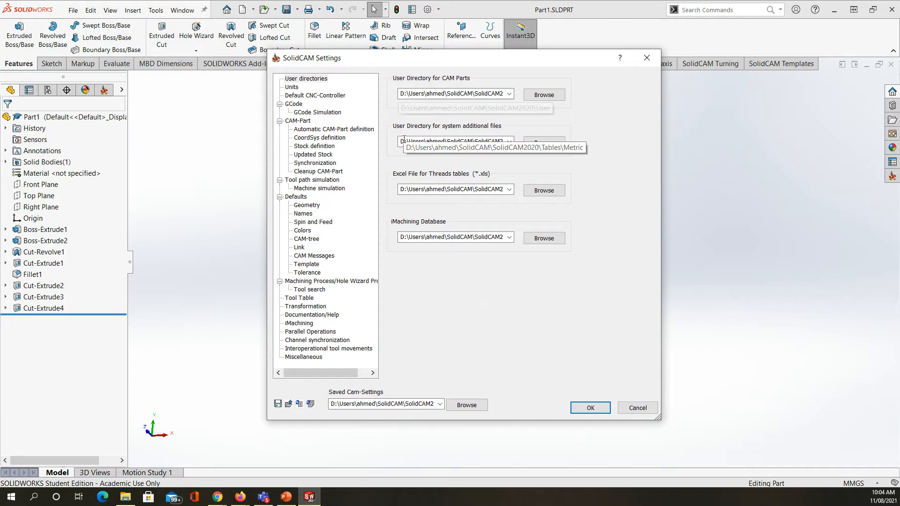
Step: Switch to File Explorer and look through the Users\Public folder on the C: drive
{"action": "left_click", "coordinate": [125, 496]}
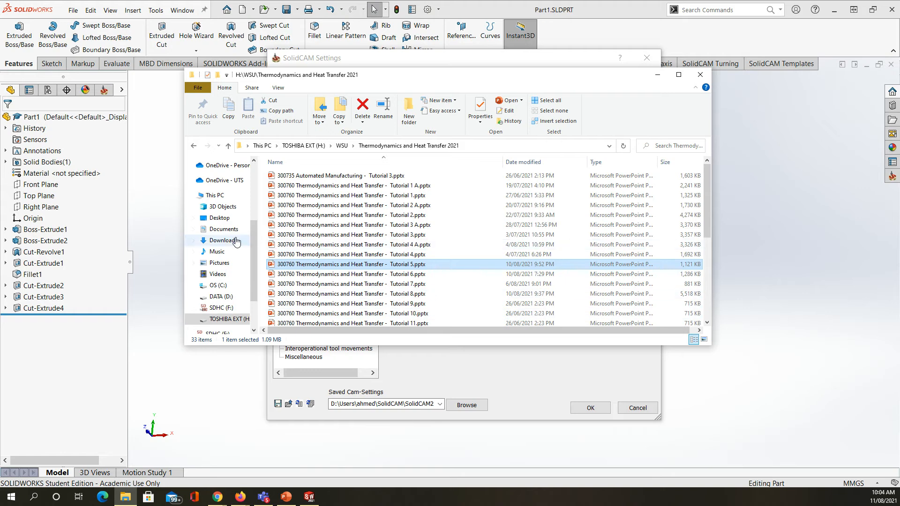
{"action": "left_click", "coordinate": [217, 285]}
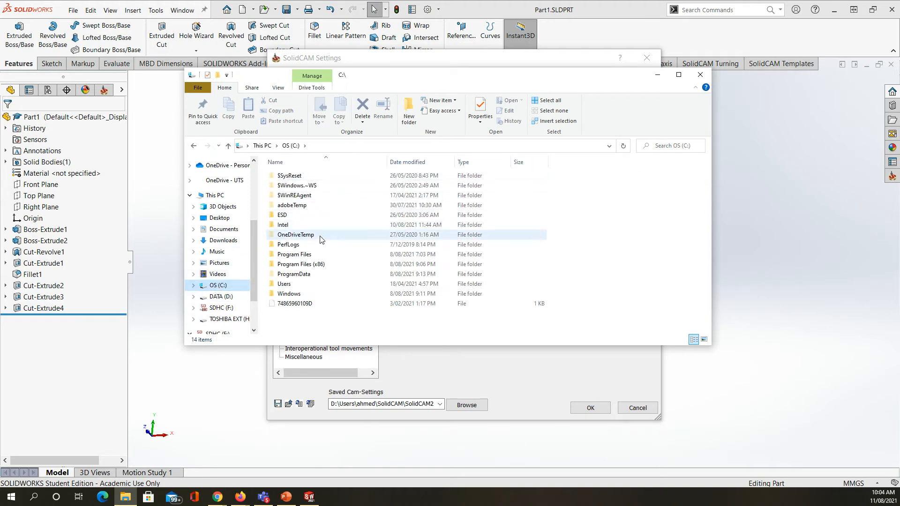
{"action": "double_click", "coordinate": [342, 285]}
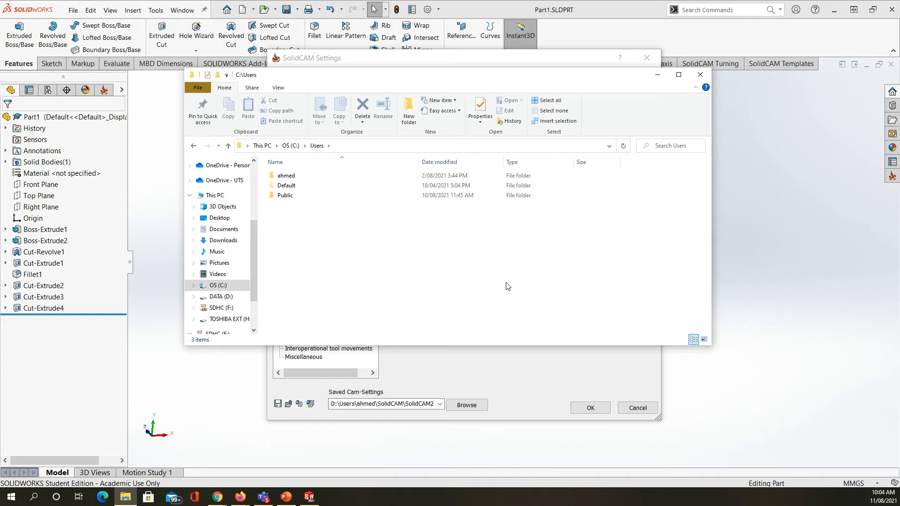
{"action": "left_click", "coordinate": [292, 196]}
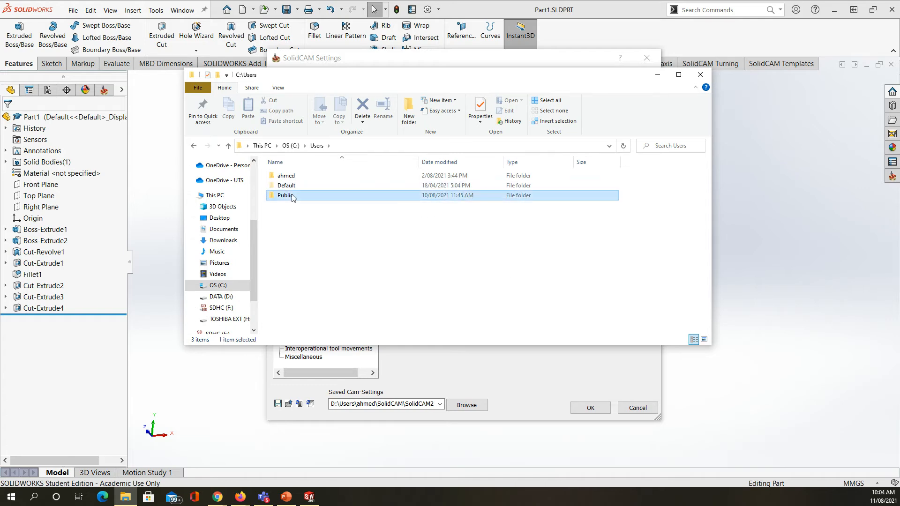
{"action": "double_click", "coordinate": [292, 195]}
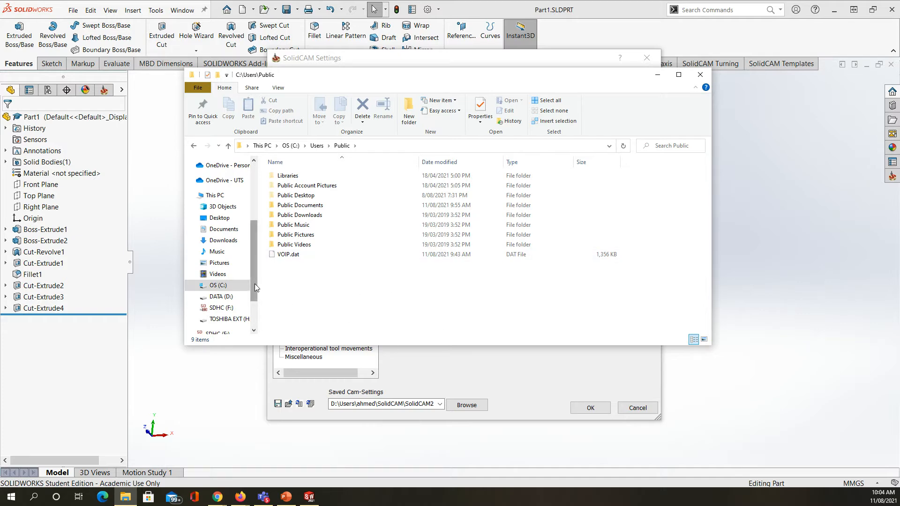
Step: Open the SolidCAM\SolidCAM2020 folder inside the user's folder under Users on the D: drive
{"action": "left_click", "coordinate": [220, 296]}
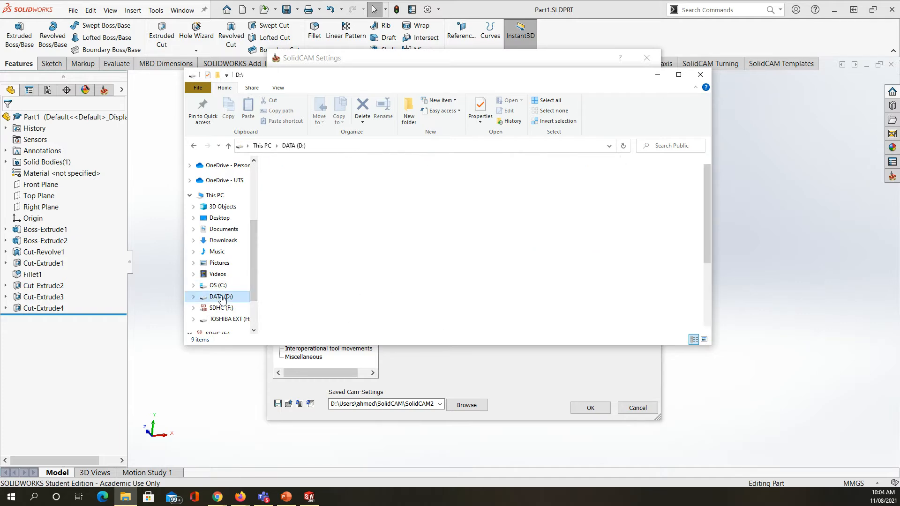
{"action": "scroll", "coordinate": [380, 265], "scroll_direction": "down", "scroll_amount": 1}
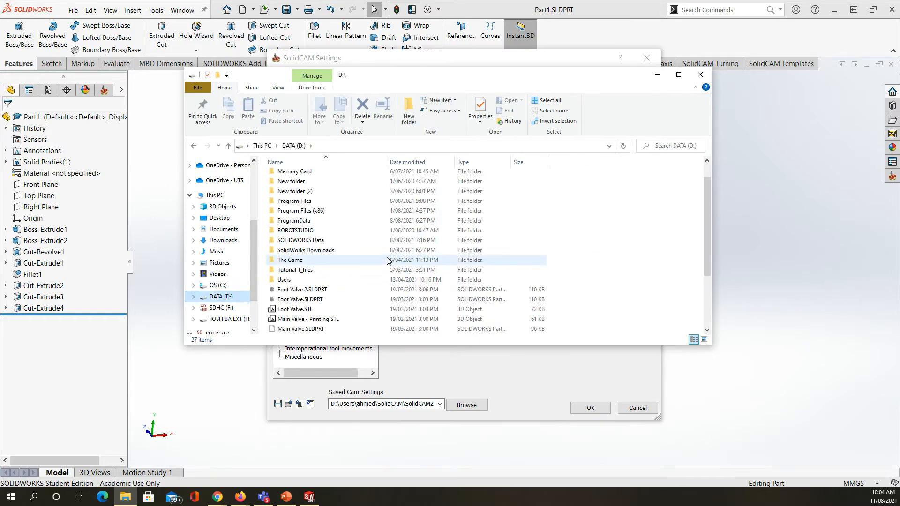
{"action": "double_click", "coordinate": [297, 280]}
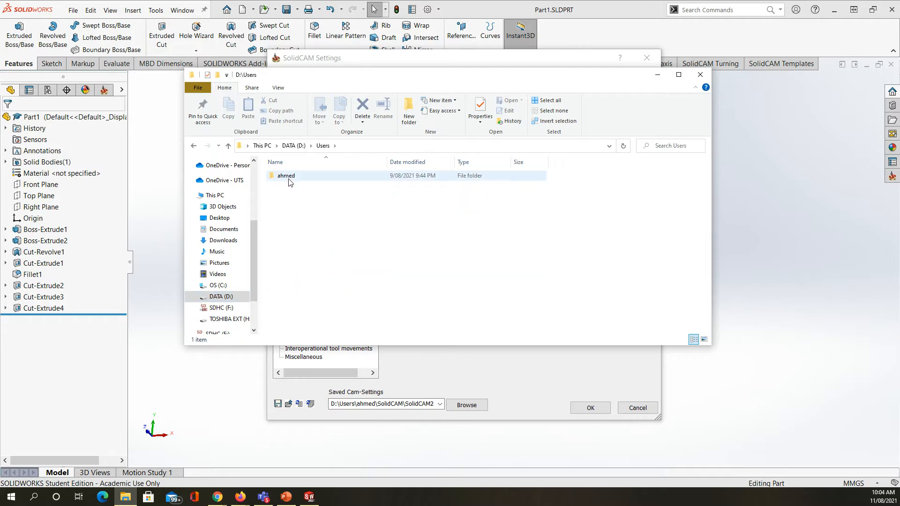
{"action": "double_click", "coordinate": [287, 176]}
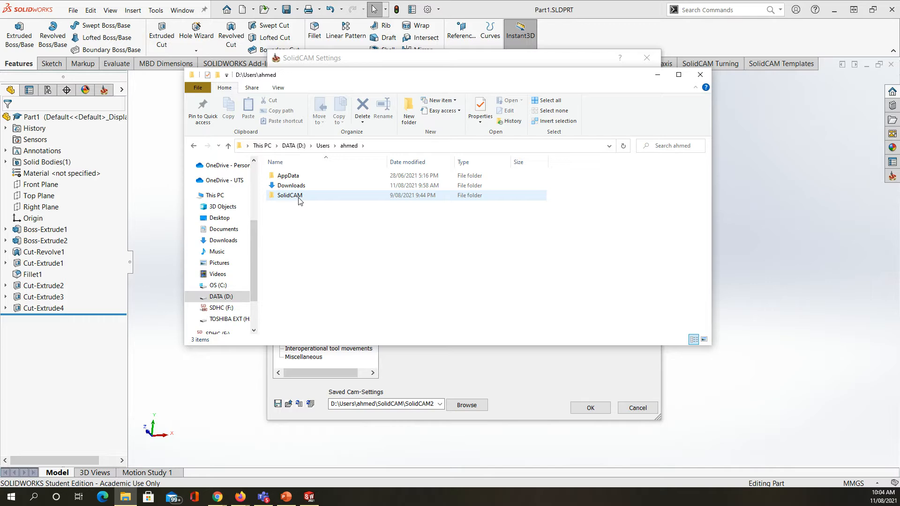
{"action": "double_click", "coordinate": [299, 196]}
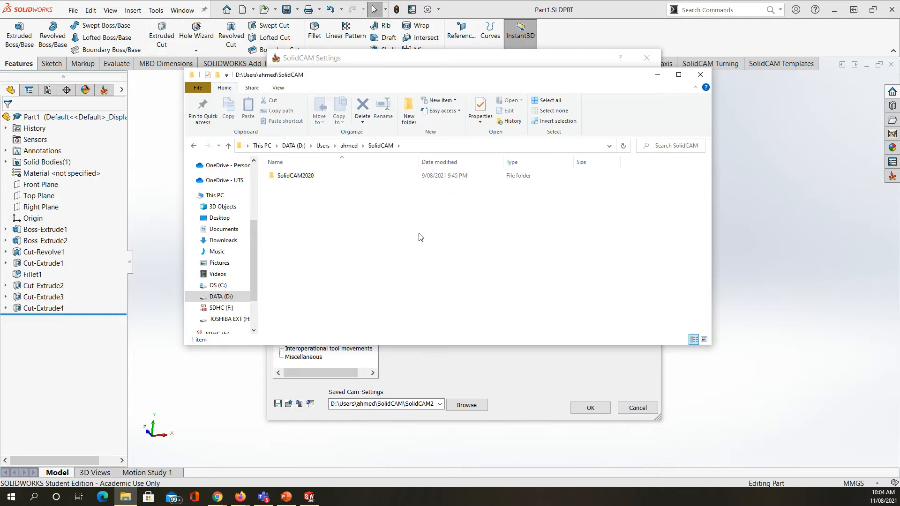
{"action": "double_click", "coordinate": [300, 176]}
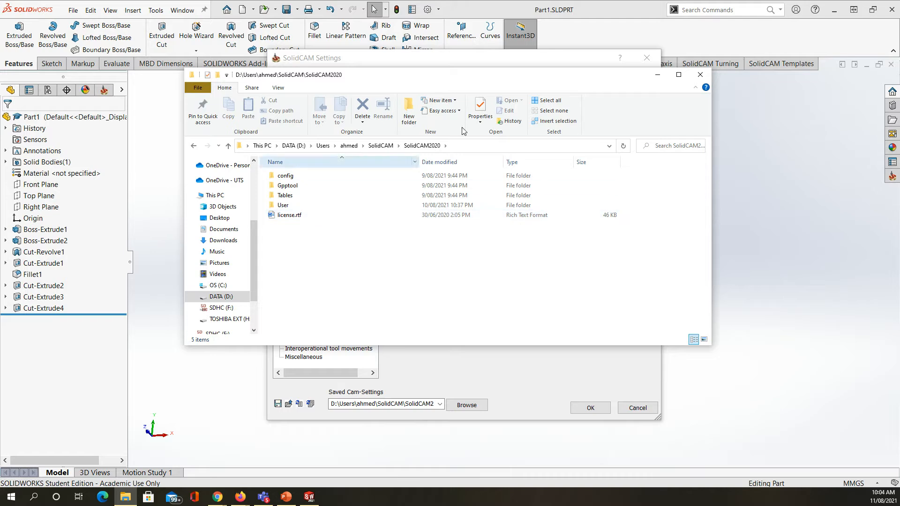
Step: Place the SolidCAM2020 folder window beside the SolidCAM Settings so that the directory fields stay readable
{"action": "left_click_drag", "start_coordinate": [454, 77], "coordinate": [899, 78]}
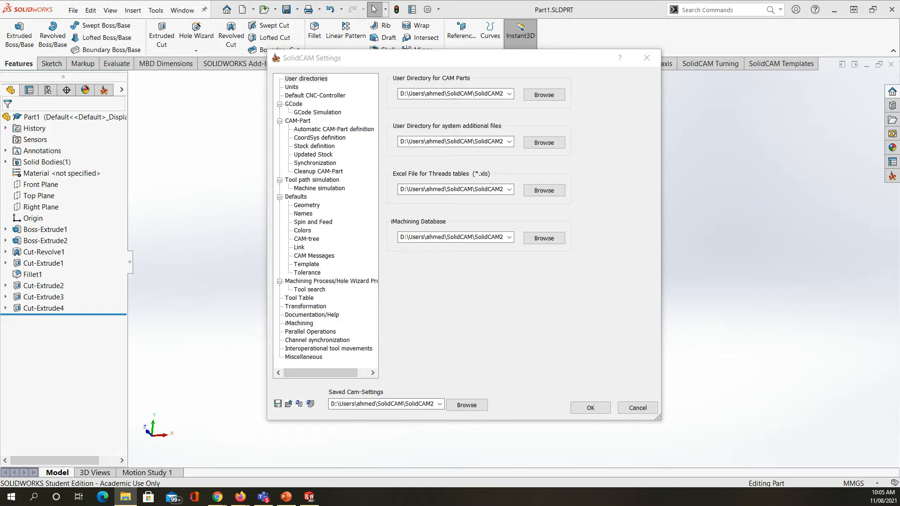
{"action": "mouse_move", "coordinate": [899, 79]}
{"action": "left_mouse_down"}
{"action": "mouse_move", "coordinate": [850, 78]}
{"action": "mouse_move", "coordinate": [899, 79]}
{"action": "left_mouse_up"}
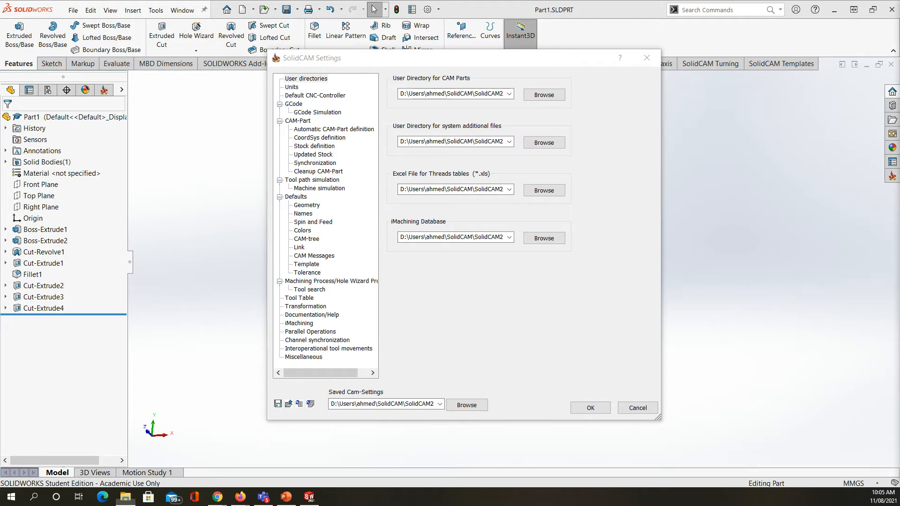
{"action": "left_click_drag", "start_coordinate": [899, 27], "coordinate": [899, 81]}
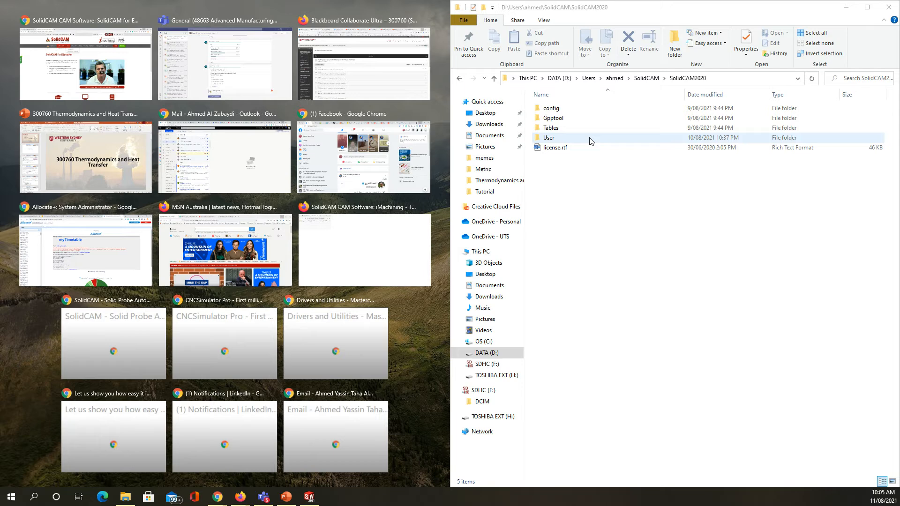
{"action": "left_click", "coordinate": [431, 345]}
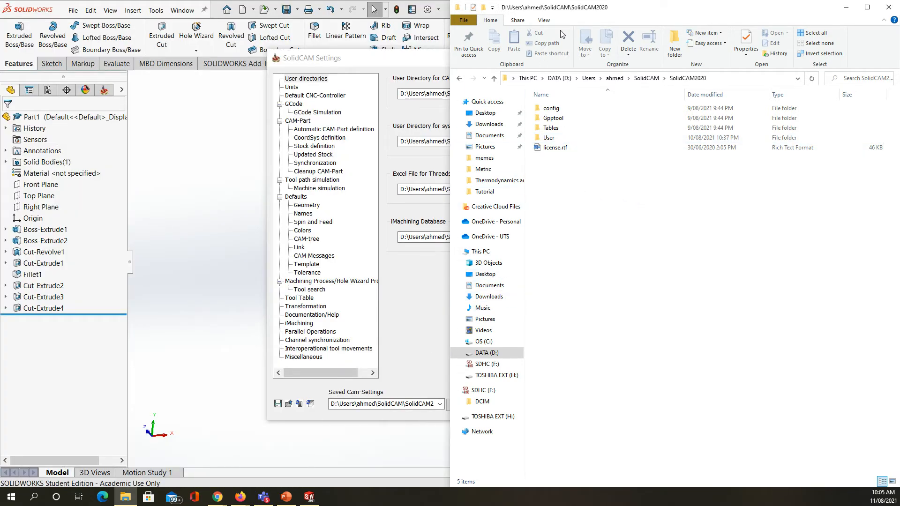
{"action": "left_click_drag", "start_coordinate": [629, 11], "coordinate": [740, 10]}
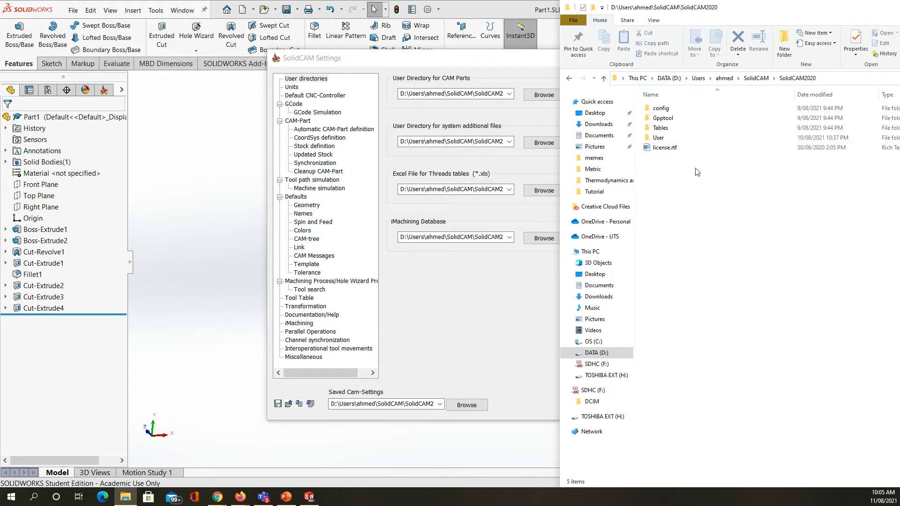
Step: Examine the Tables\Metric folder of SolidCAM2020 and return to the SolidCAM Settings
{"action": "double_click", "coordinate": [660, 128]}
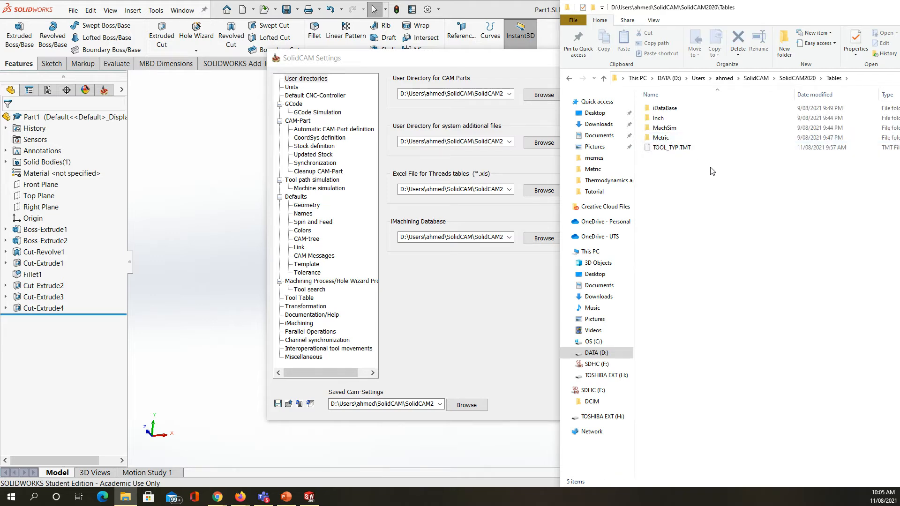
{"action": "double_click", "coordinate": [695, 138]}
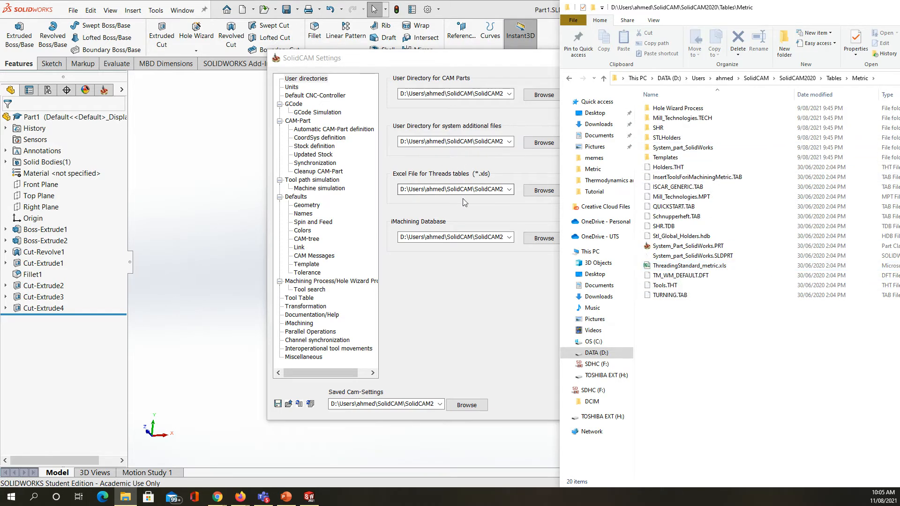
{"action": "left_click_drag", "start_coordinate": [851, 15], "coordinate": [688, 29]}
{"action": "left_click", "coordinate": [794, 22]}
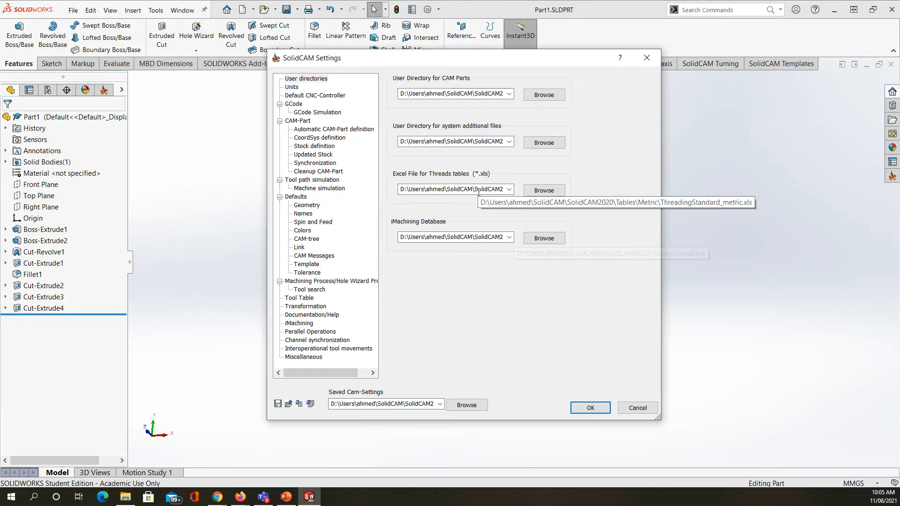
Step: Check the full paths set for CAM parts, system additional files, the threads table Excel file and the iMachining database
{"action": "double_click", "coordinate": [464, 93]}
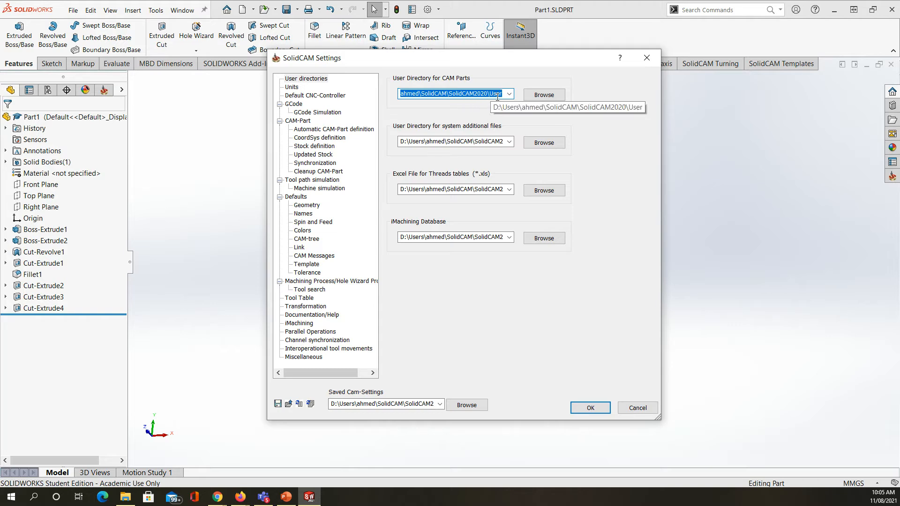
{"action": "double_click", "coordinate": [482, 141]}
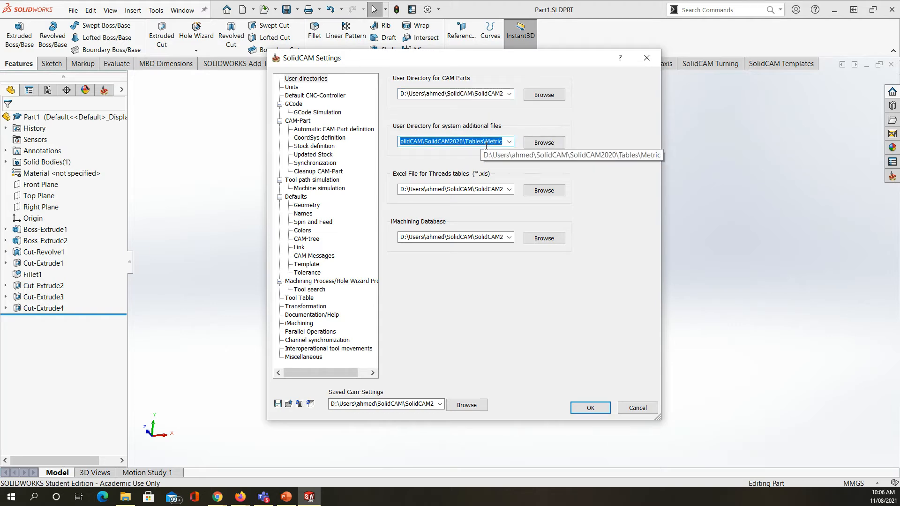
{"action": "double_click", "coordinate": [473, 188]}
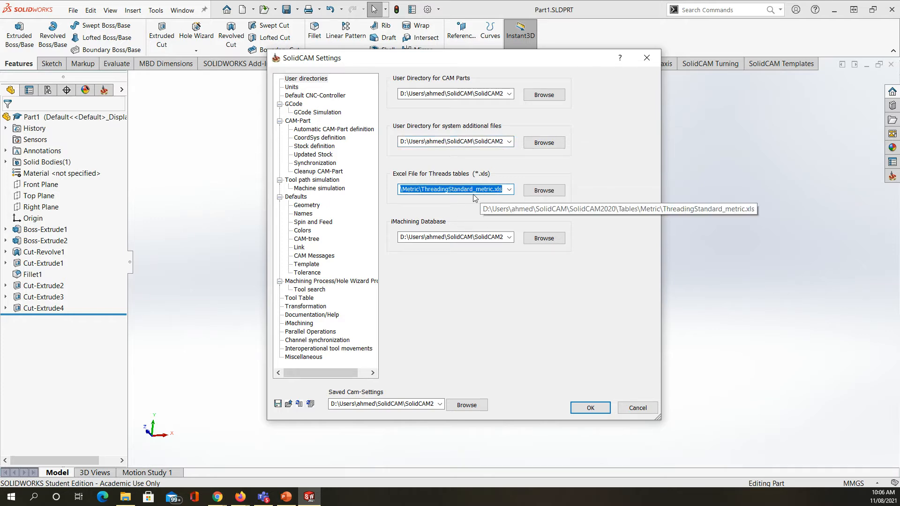
{"action": "double_click", "coordinate": [473, 237]}
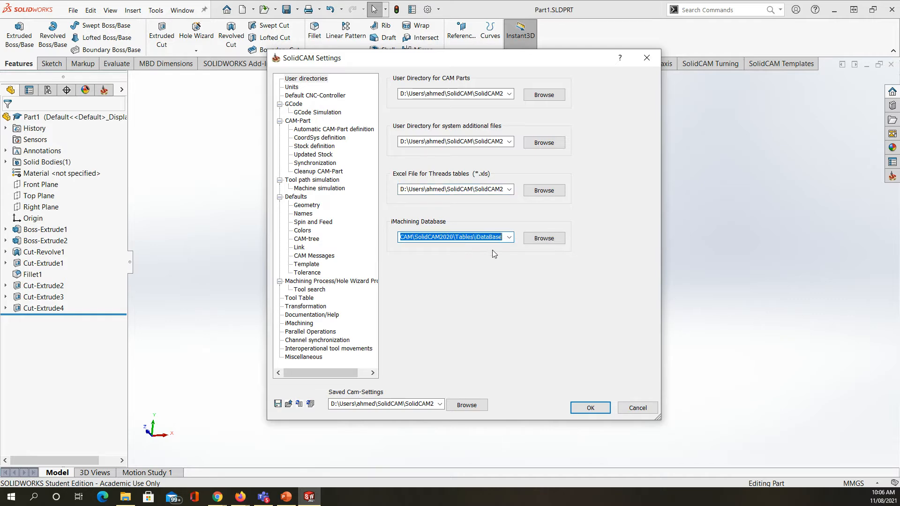
Step: Browse the folder tree around the iMachining database's iDataBase folder, cancel the selection and recheck the database path
{"action": "left_click", "coordinate": [544, 239]}
{"action": "scroll", "coordinate": [515, 242], "scroll_direction": "down", "scroll_amount": 3}
{"action": "scroll", "coordinate": [515, 242], "scroll_direction": "up", "scroll_amount": 2}
{"action": "scroll", "coordinate": [477, 244], "scroll_direction": "down", "scroll_amount": 5}
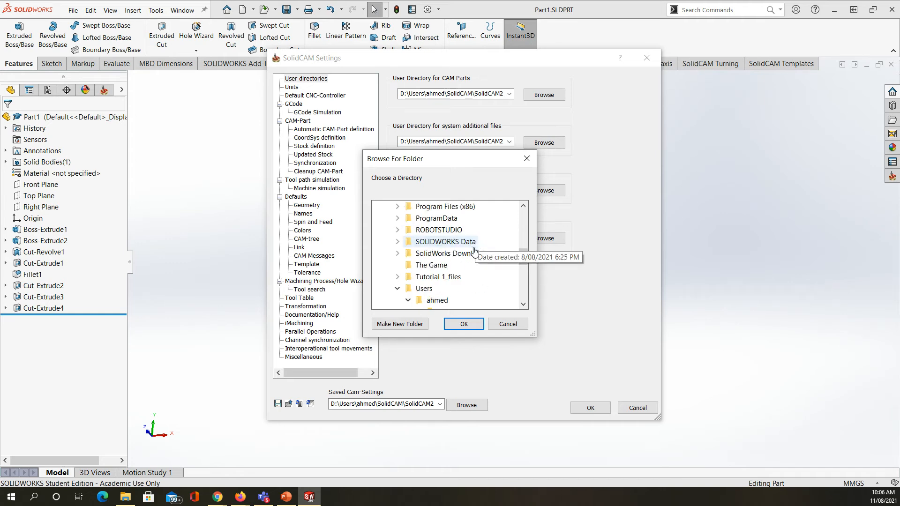
{"action": "scroll", "coordinate": [476, 245], "scroll_direction": "down", "scroll_amount": 2}
{"action": "scroll", "coordinate": [479, 269], "scroll_direction": "down", "scroll_amount": 2}
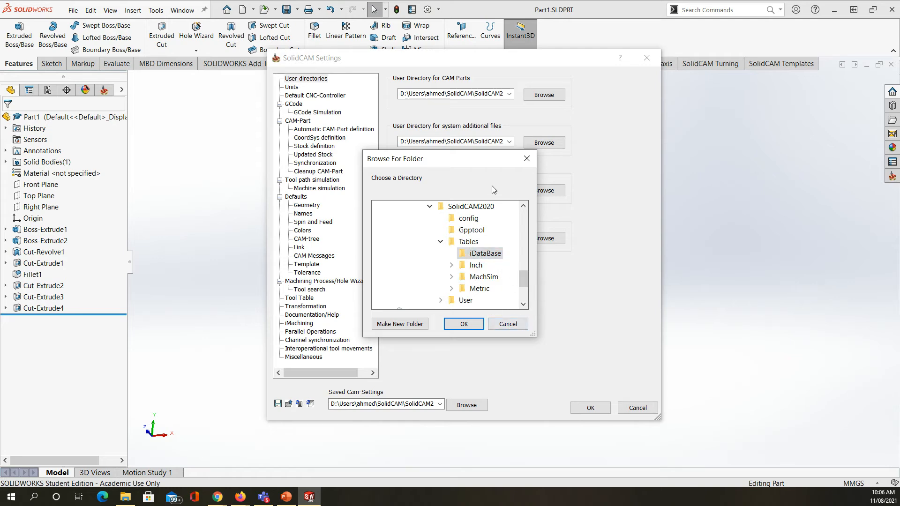
{"action": "left_click_drag", "start_coordinate": [464, 163], "coordinate": [318, 161]}
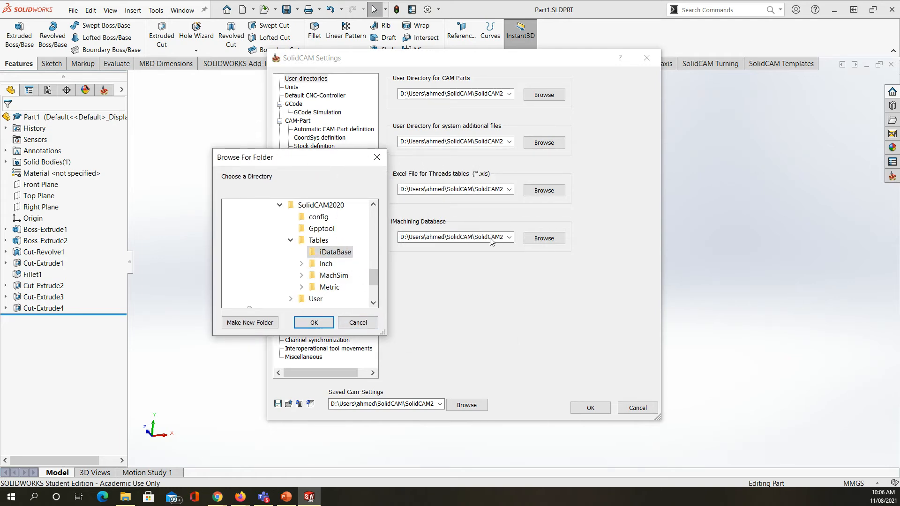
{"action": "left_click", "coordinate": [358, 323]}
{"action": "left_click", "coordinate": [490, 237]}
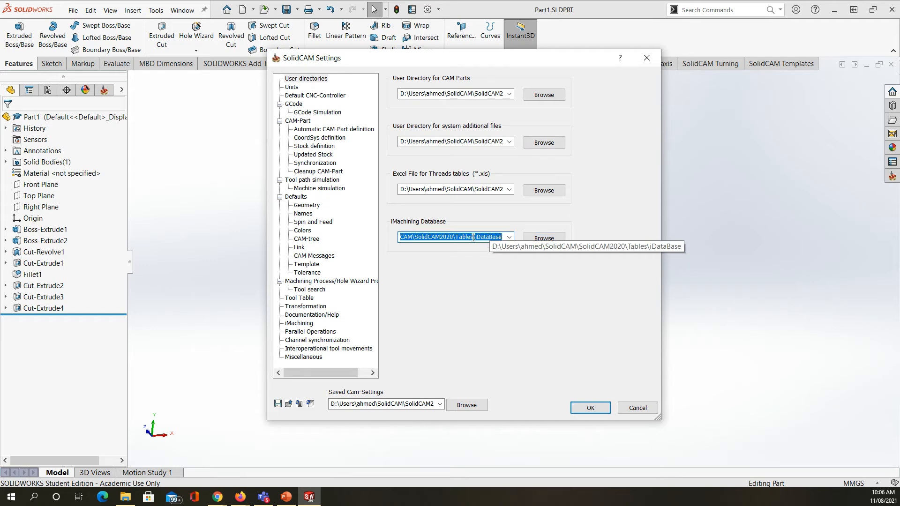
{"action": "left_click", "coordinate": [472, 236]}
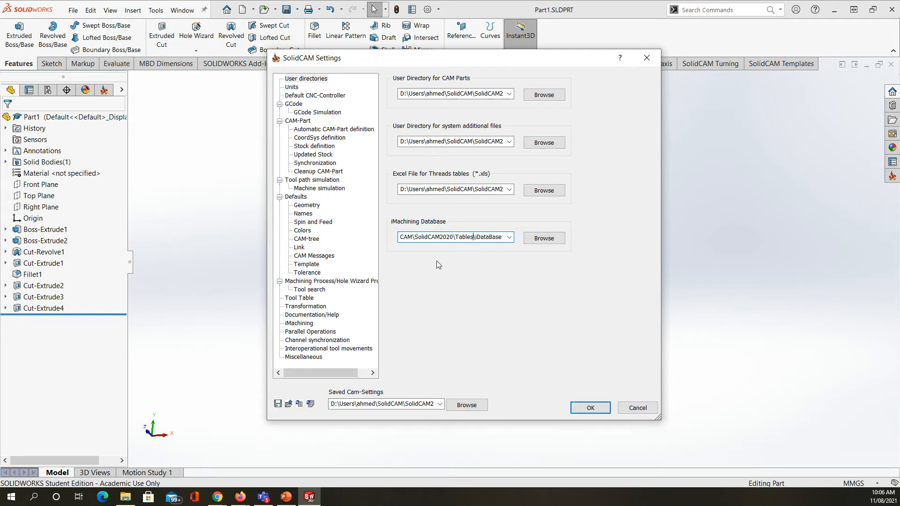
Step: Check the Saved Cam-Settings path and the Default CNC-Controller's post-processor directory, and cancel the SolidCAM Settings
{"action": "left_click", "coordinate": [408, 404]}
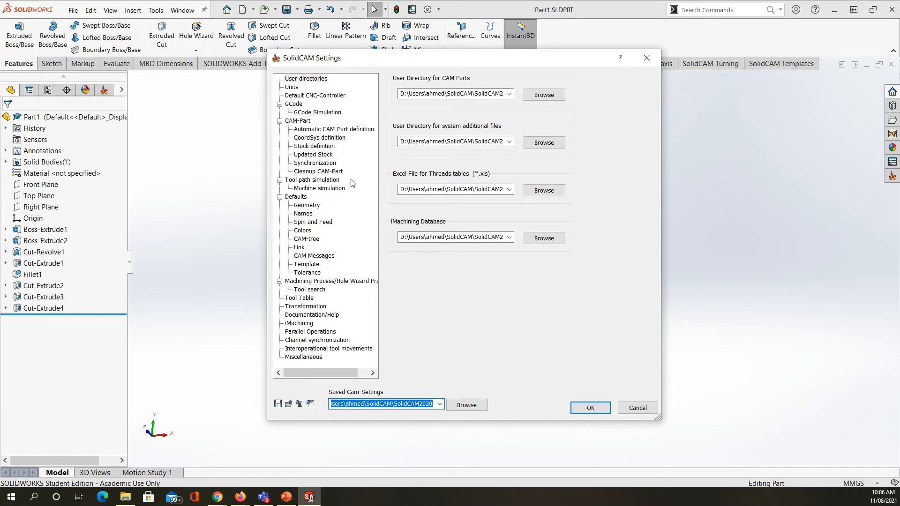
{"action": "left_click", "coordinate": [313, 96]}
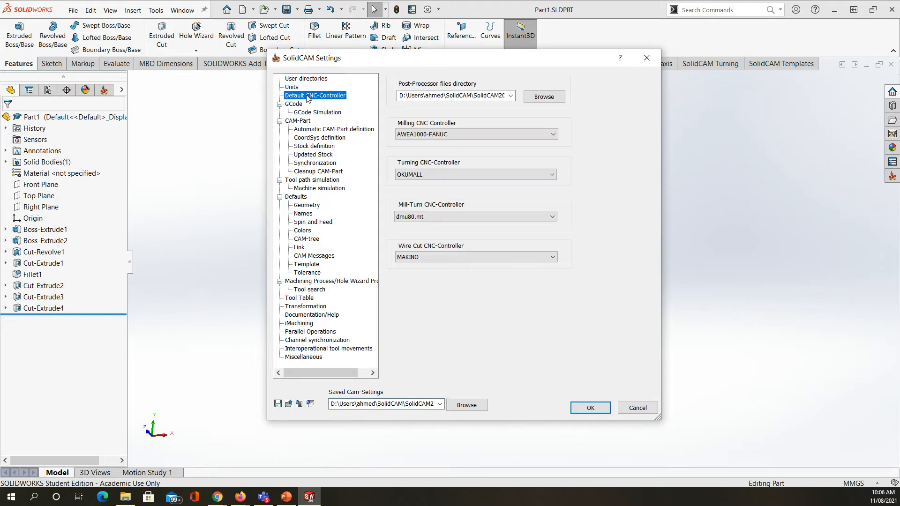
{"action": "left_click", "coordinate": [484, 96]}
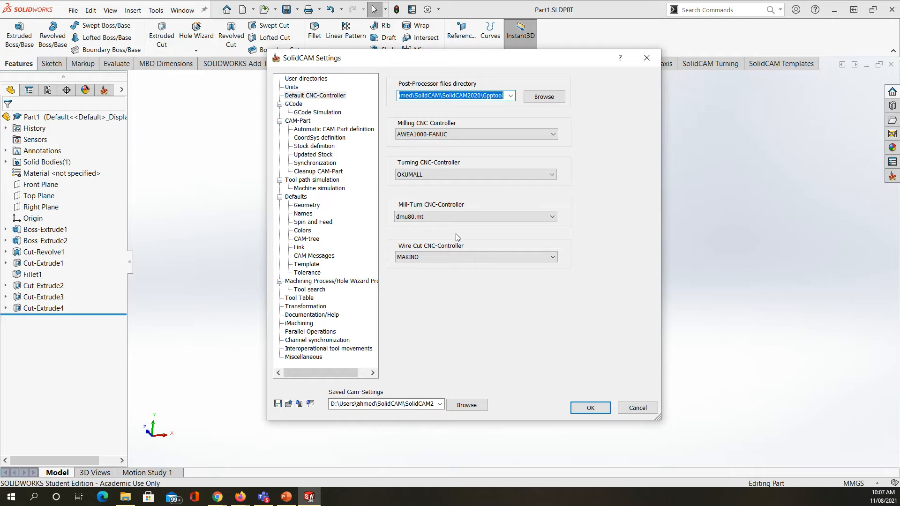
{"action": "left_click", "coordinate": [591, 403]}
{"action": "left_click", "coordinate": [639, 409]}
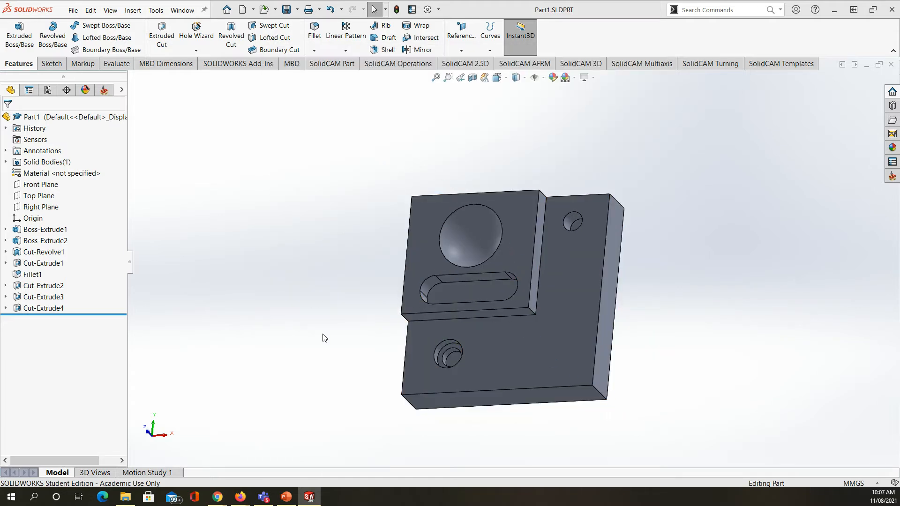
Step: Create a new external milling CAM-Part named Part1-1 with metric units
{"action": "left_click", "coordinate": [512, 41]}
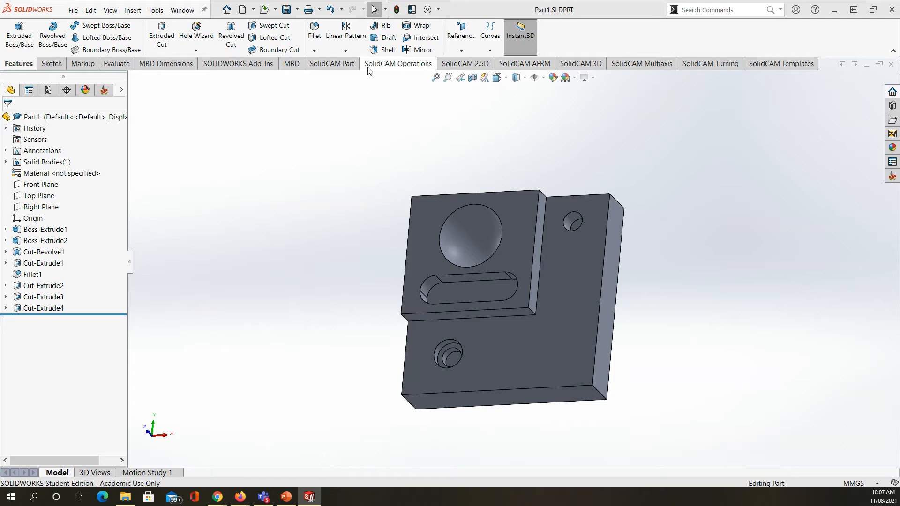
{"action": "left_click", "coordinate": [337, 68]}
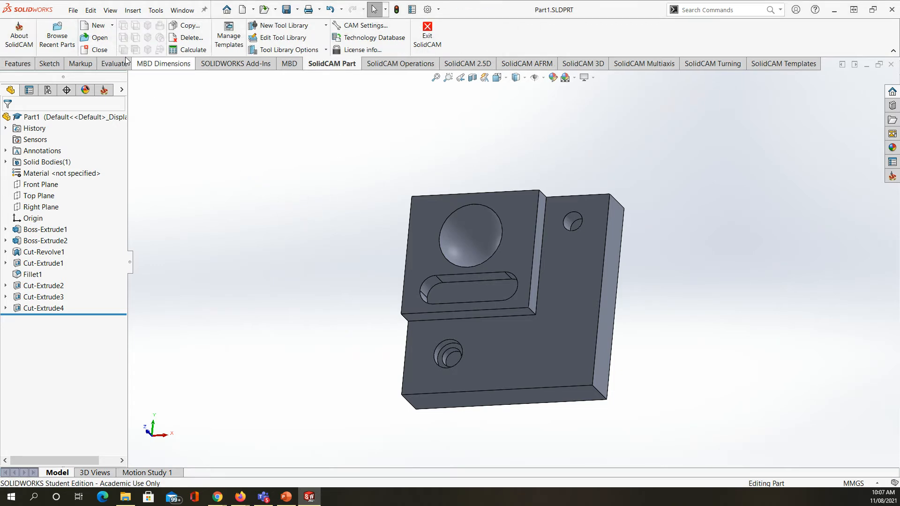
{"action": "left_click", "coordinate": [98, 29]}
{"action": "left_click", "coordinate": [104, 38]}
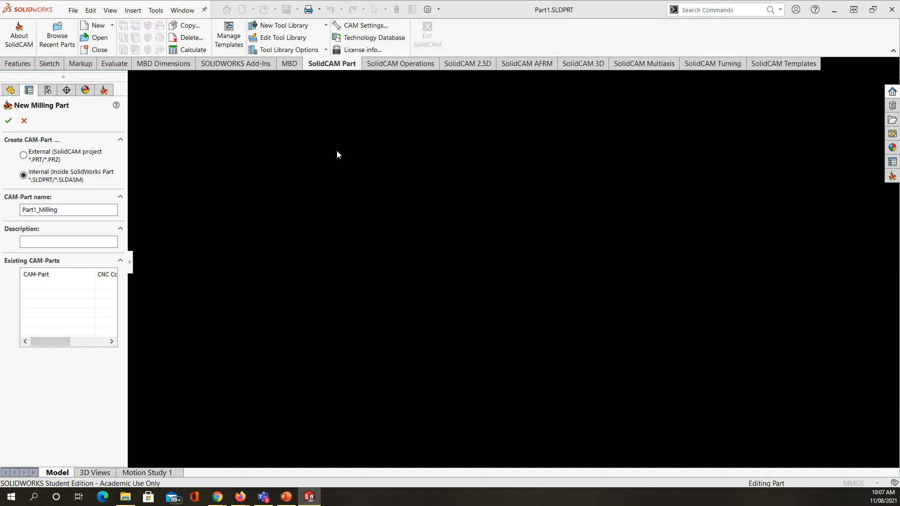
{"action": "left_click", "coordinate": [23, 156]}
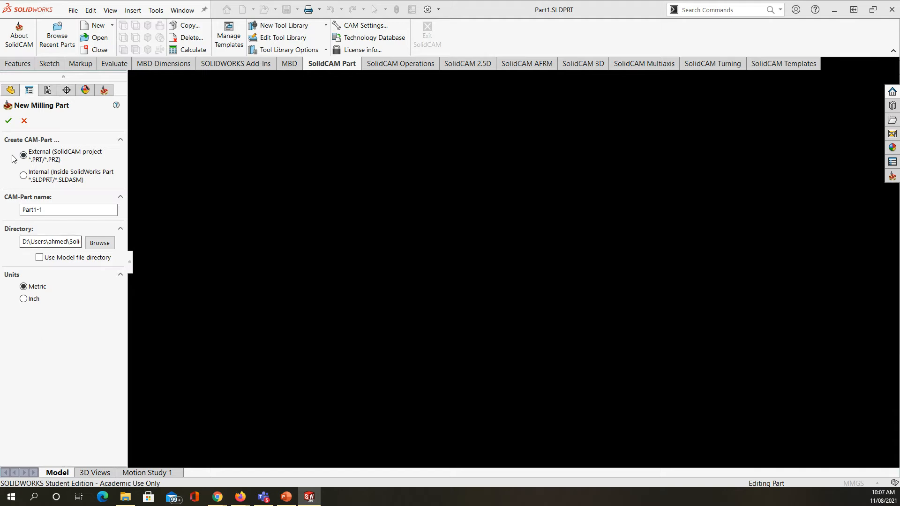
{"action": "left_click", "coordinate": [8, 122]}
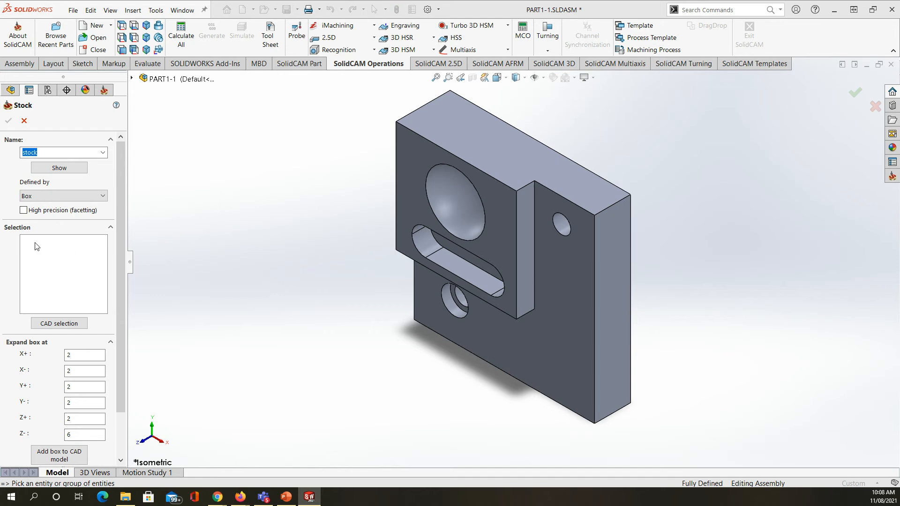
Step: Define a box stock around the solid and set MAC 1 from the raised front face, with its origin at the top corner of the model box
{"action": "left_click", "coordinate": [577, 328]}
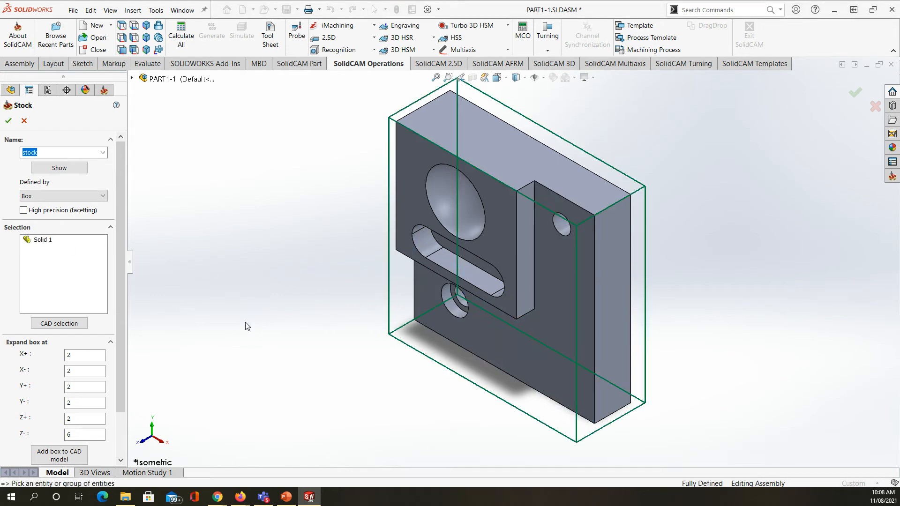
{"action": "left_click", "coordinate": [9, 122]}
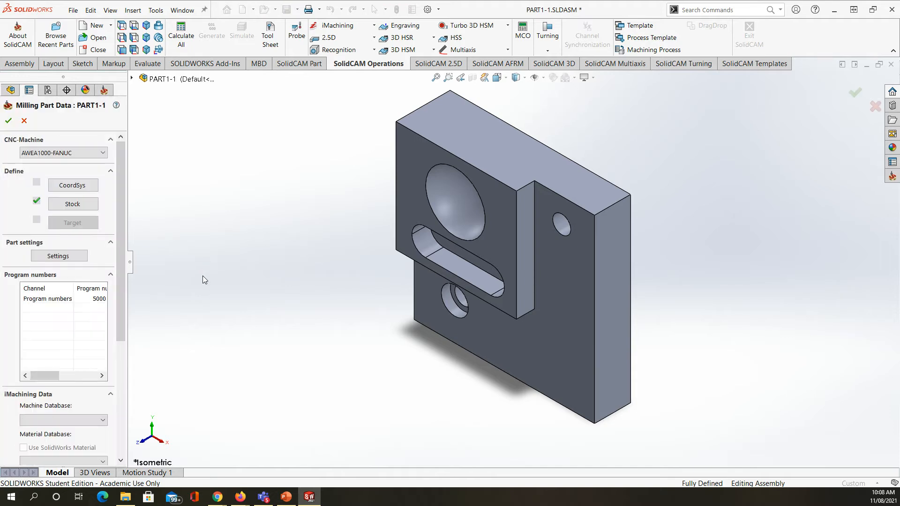
{"action": "left_click", "coordinate": [82, 186]}
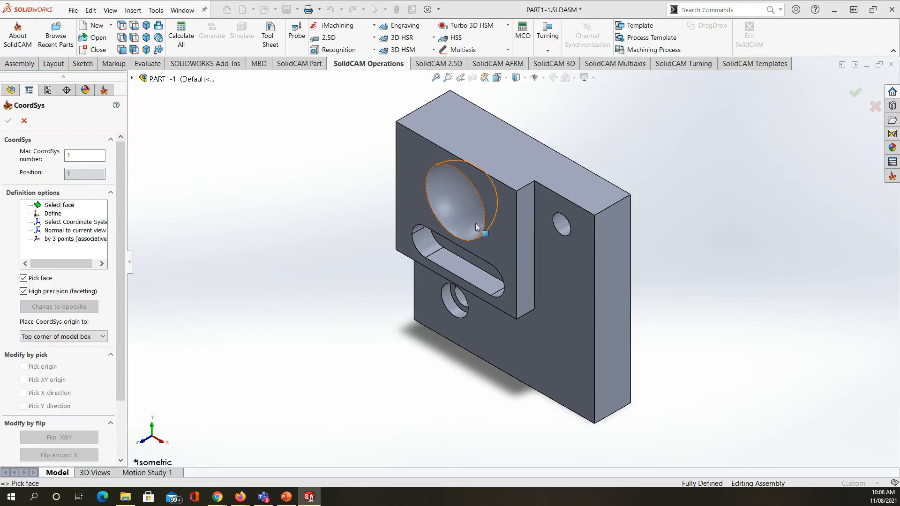
{"action": "left_click", "coordinate": [495, 232]}
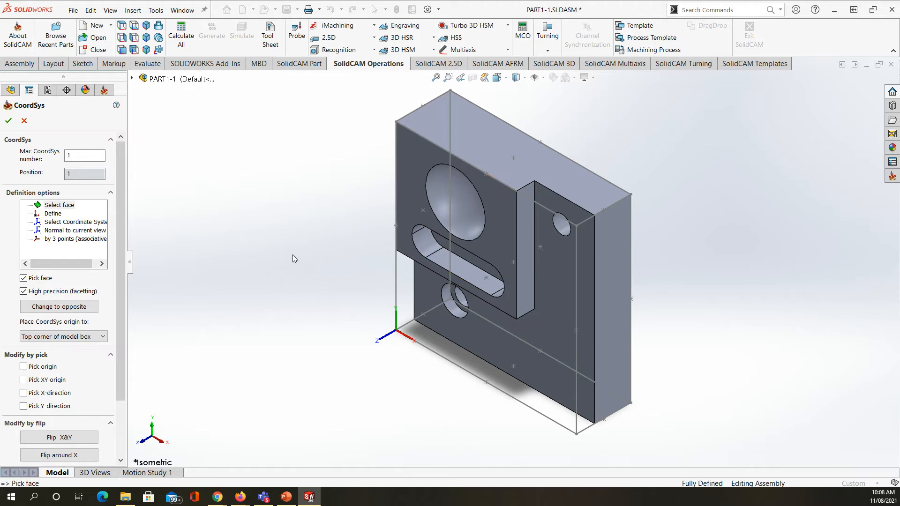
{"action": "left_click", "coordinate": [11, 123]}
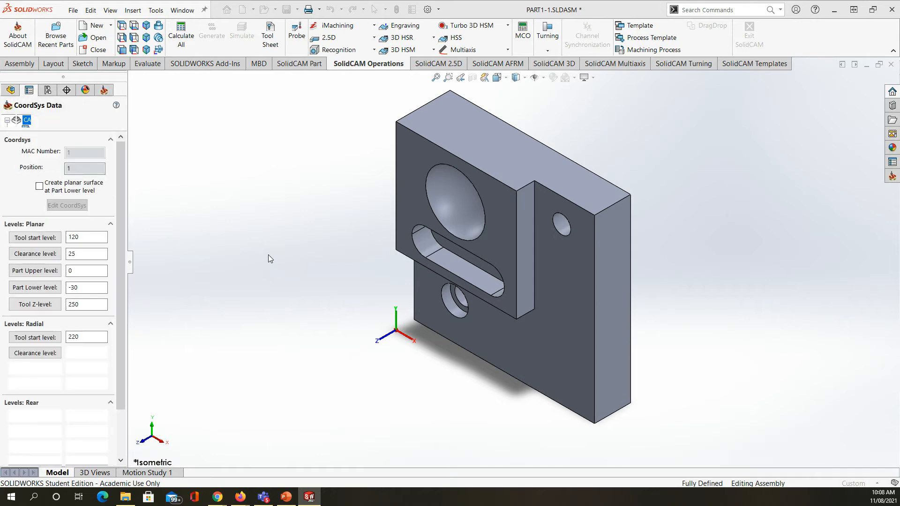
{"action": "left_click", "coordinate": [10, 124]}
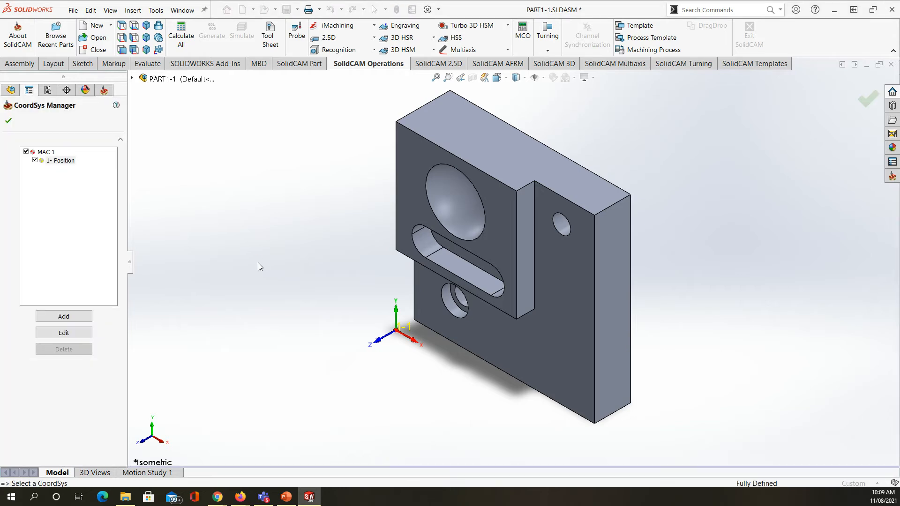
{"action": "left_click", "coordinate": [8, 121]}
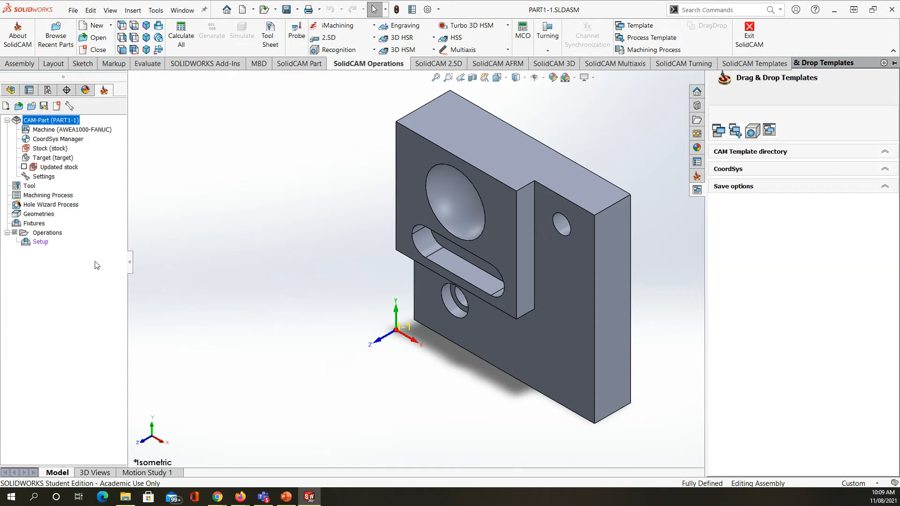
Step: Examine the part's spherical recess, slot, step and holes from the front
{"action": "left_click", "coordinate": [28, 187]}
{"action": "right_click", "coordinate": [28, 187]}
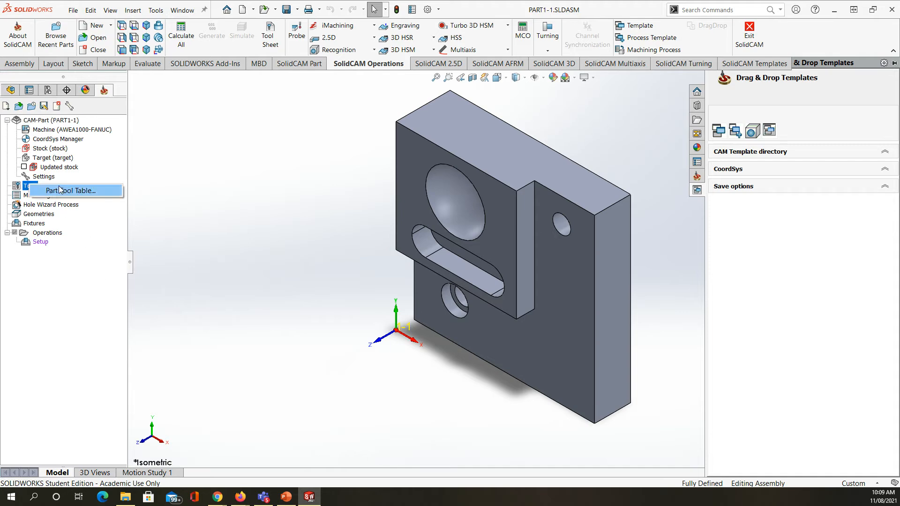
{"action": "left_click", "coordinate": [279, 272]}
{"action": "middle_click_drag", "start_coordinate": [337, 328], "coordinate": [348, 250]}
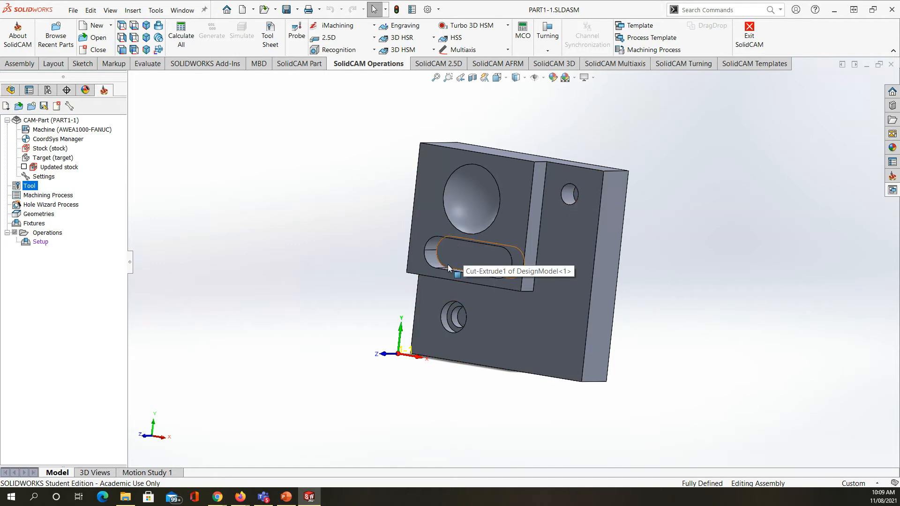
{"action": "middle_click_drag", "start_coordinate": [472, 197], "coordinate": [492, 160]}
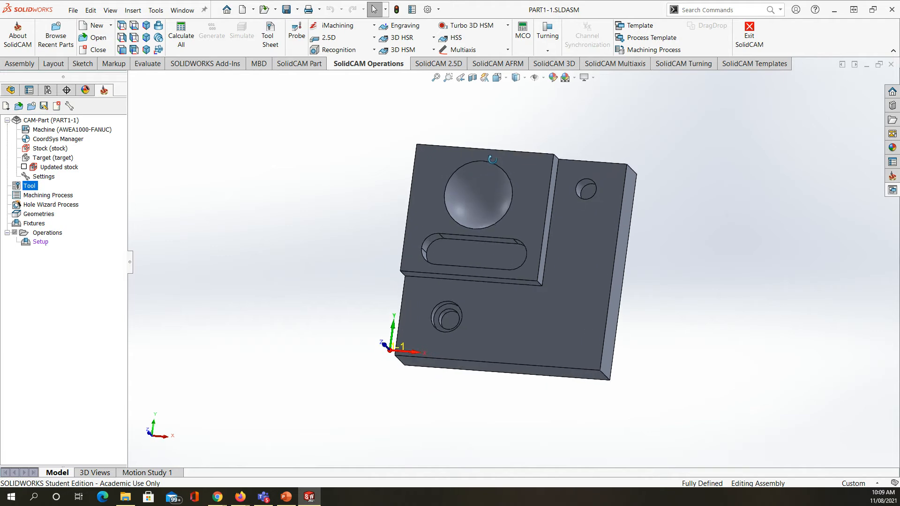
{"action": "scroll", "coordinate": [469, 192], "scroll_direction": "down", "scroll_amount": 5}
{"action": "middle_click_drag", "start_coordinate": [513, 258], "coordinate": [513, 281]}
{"action": "scroll", "coordinate": [506, 303], "scroll_direction": "up", "scroll_amount": 4}
{"action": "scroll", "coordinate": [506, 302], "scroll_direction": "up", "scroll_amount": 3}
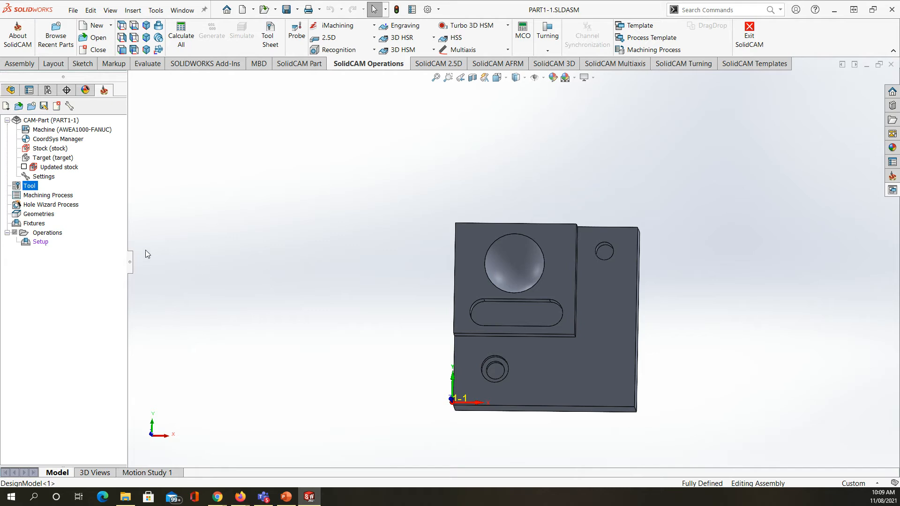
Step: Add an end mill with a 15 mm diameter to the Part Tool Table as tool 1 and save it
{"action": "right_click", "coordinate": [26, 187]}
{"action": "left_click", "coordinate": [50, 195]}
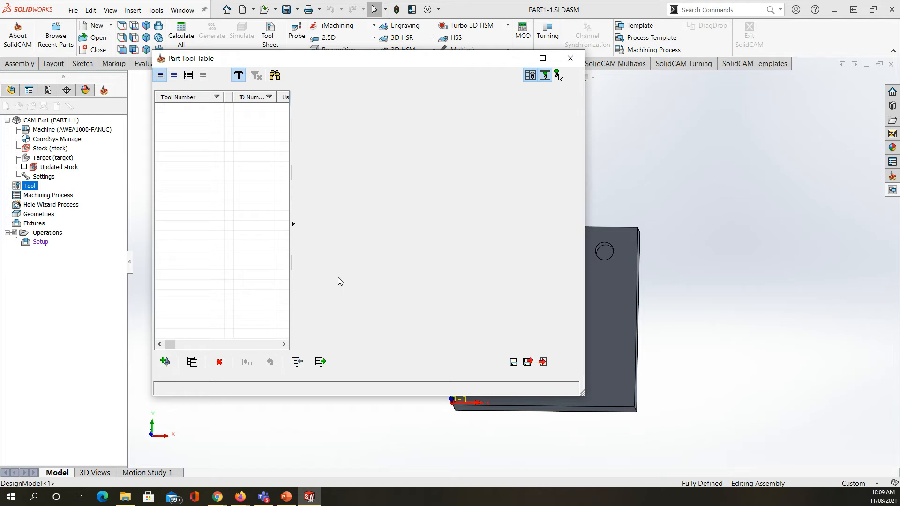
{"action": "left_click_drag", "start_coordinate": [454, 61], "coordinate": [389, 61]}
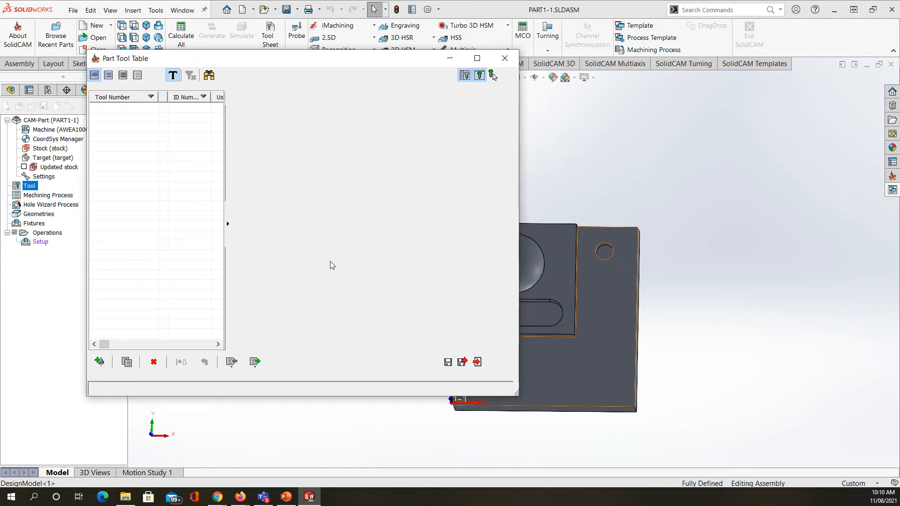
{"action": "left_click", "coordinate": [99, 361]}
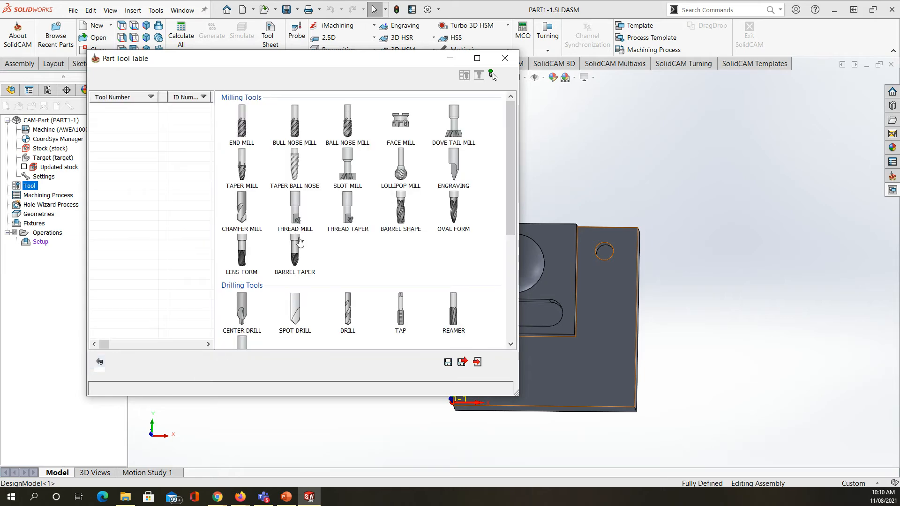
{"action": "left_click", "coordinate": [249, 136]}
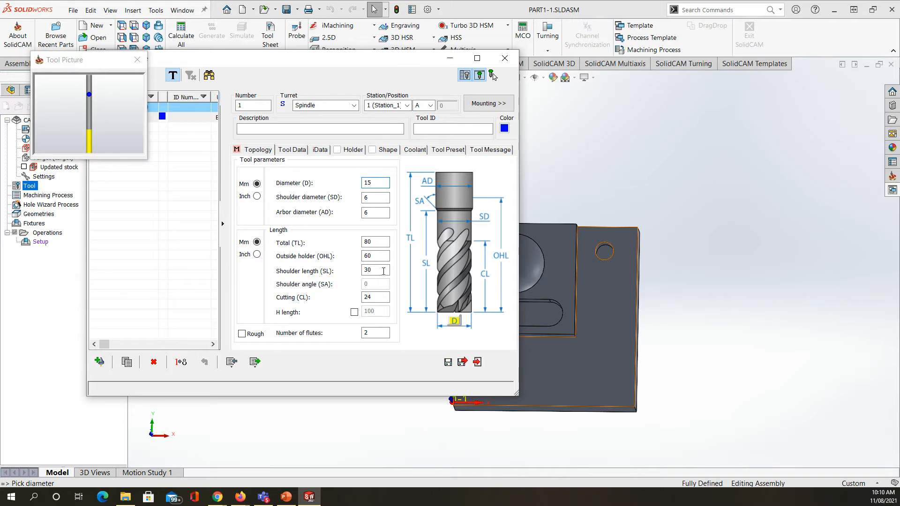
{"action": "key", "text": "Tab"}
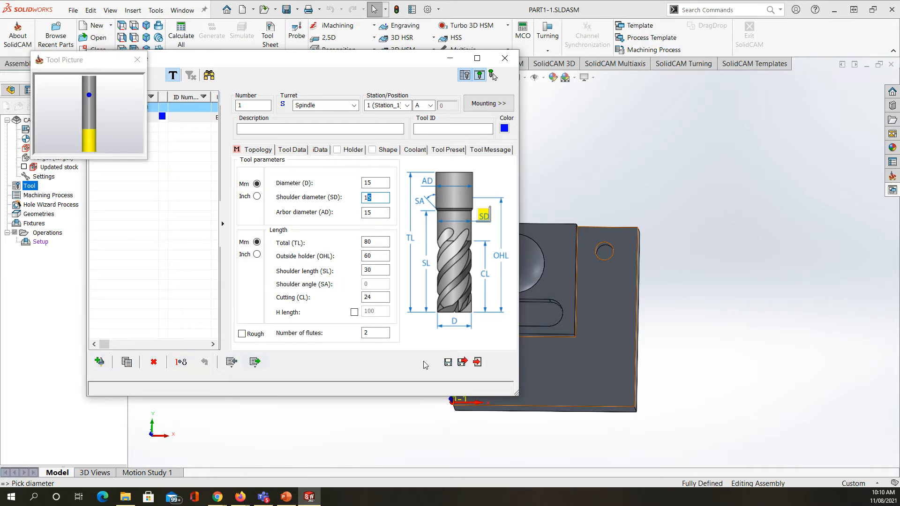
{"action": "left_click", "coordinate": [448, 362]}
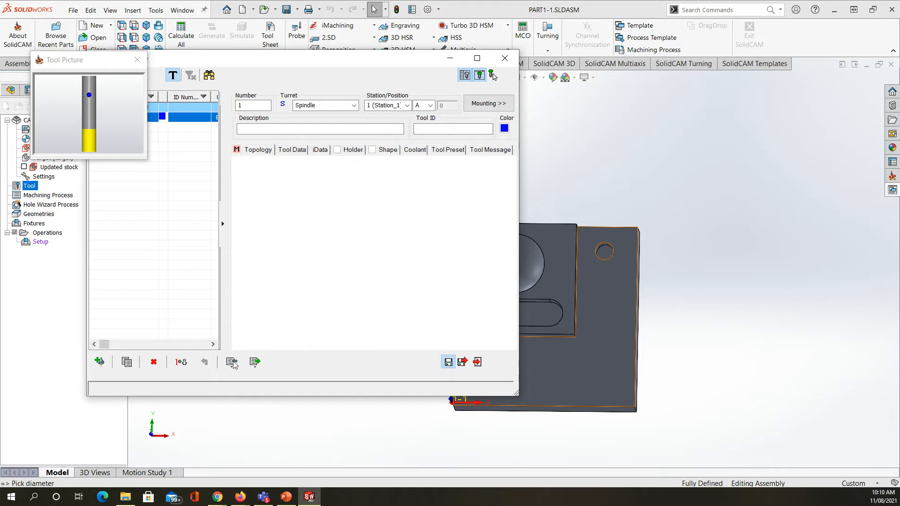
Step: Add a second end mill with a 10 mm diameter as tool 2 and save it
{"action": "left_click", "coordinate": [100, 362]}
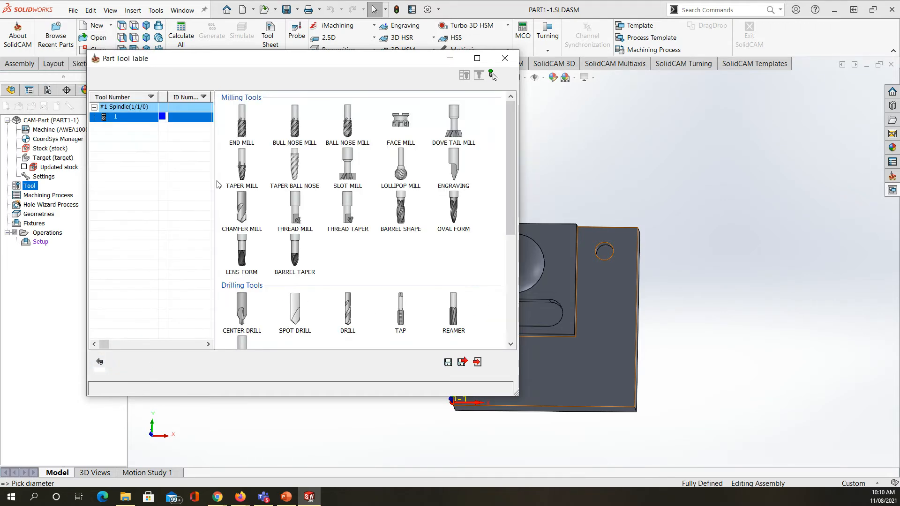
{"action": "left_click", "coordinate": [241, 134]}
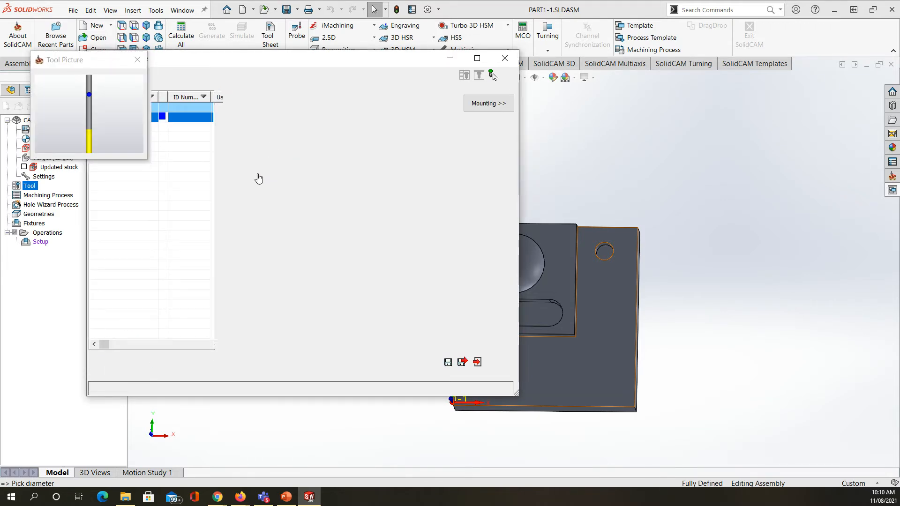
{"action": "type", "text": "10"}
{"action": "key", "text": "Tab"}
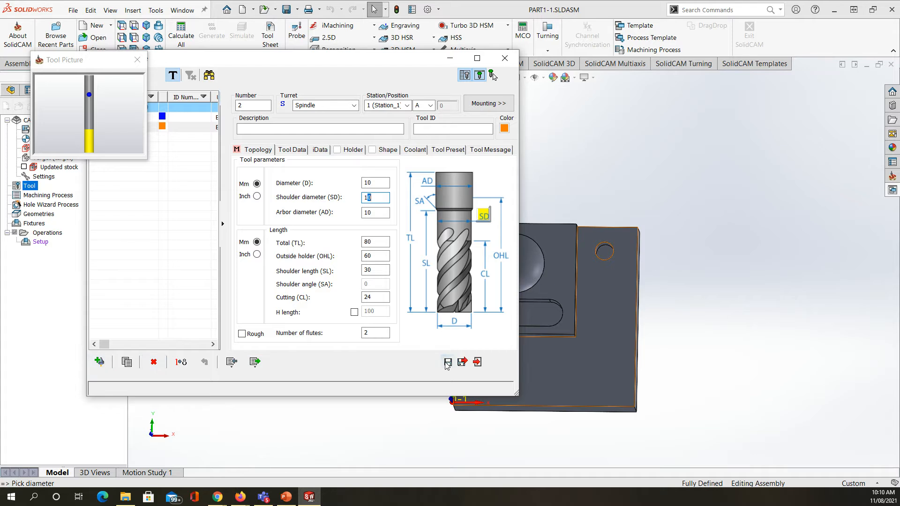
{"action": "left_click", "coordinate": [448, 362]}
Step: Add a ball nose mill as tool 3 with a 5 mm diameter and 2.5 mm corner radius, and save it
{"action": "left_click", "coordinate": [100, 361]}
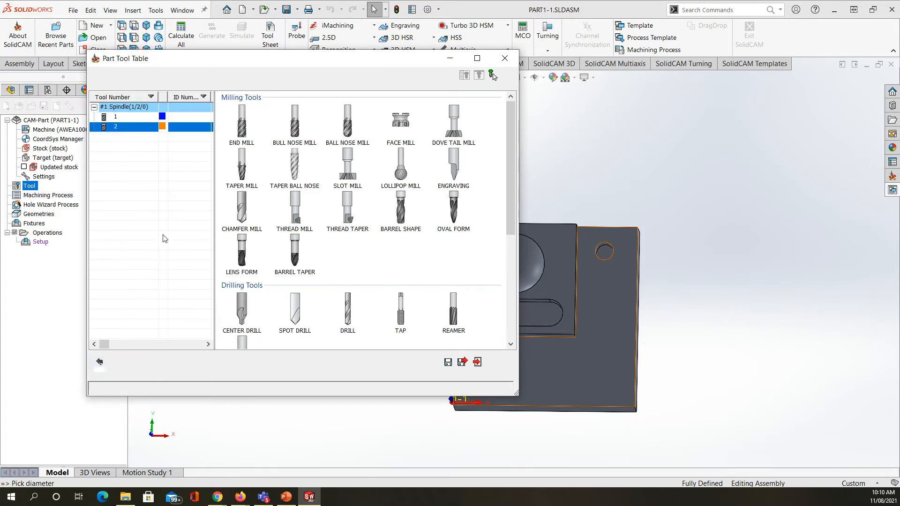
{"action": "left_click", "coordinate": [349, 136]}
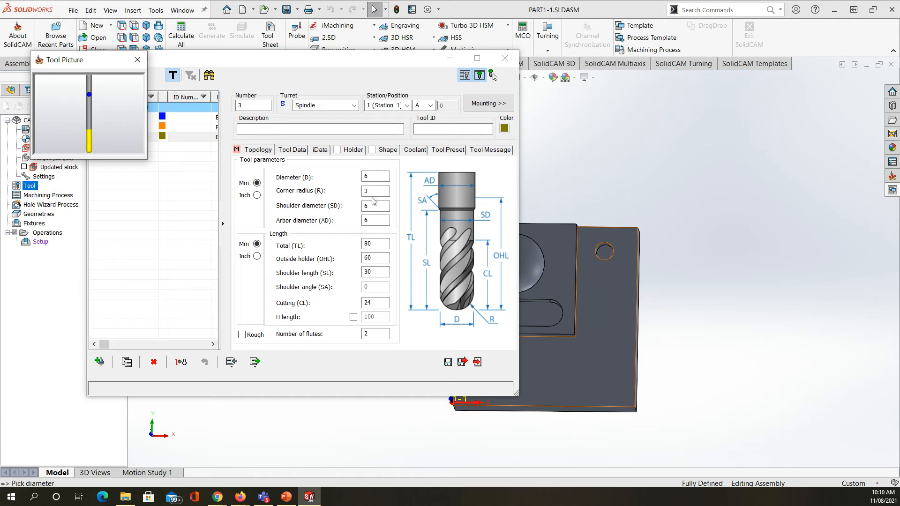
{"action": "left_click_drag", "start_coordinate": [375, 177], "coordinate": [349, 182]}
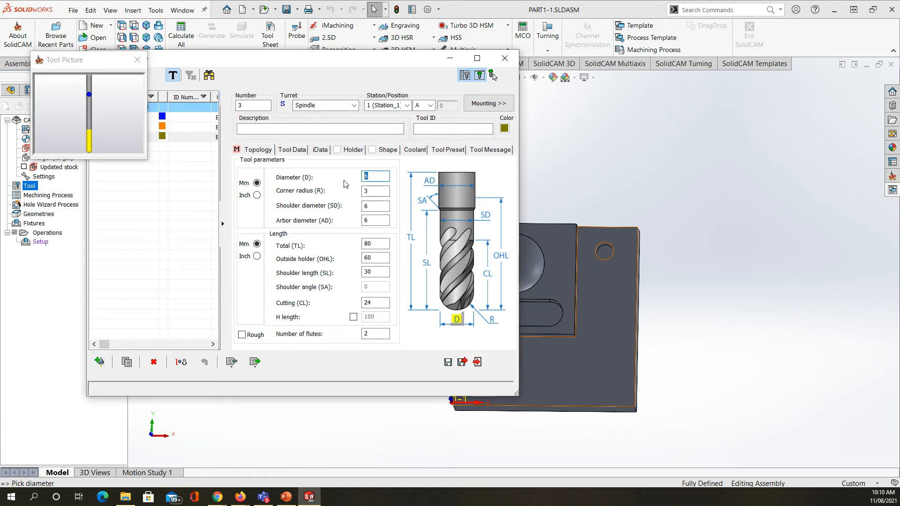
{"action": "left_click", "coordinate": [368, 191]}
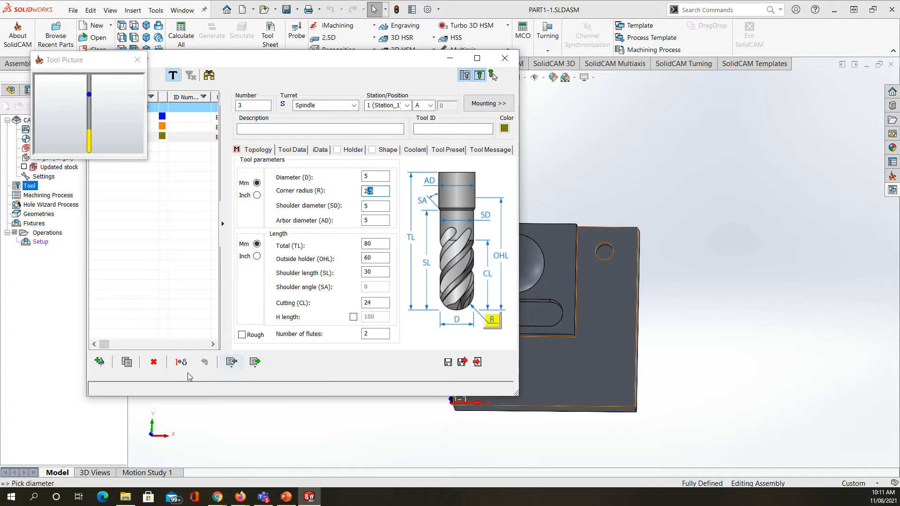
{"action": "left_click", "coordinate": [448, 362]}
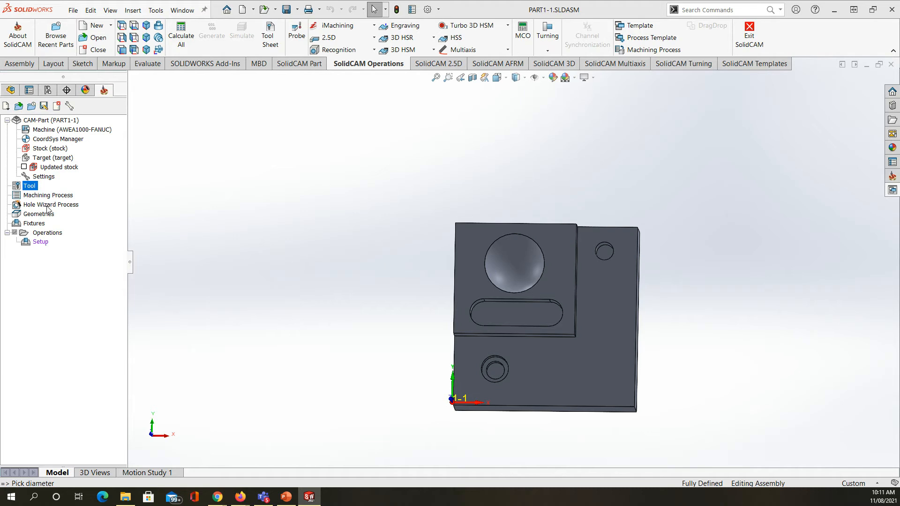
Step: Add a 3D HSR milling operation with HM Roughing and define its target geometry "model" from the part's solid body
{"action": "left_click", "coordinate": [35, 233]}
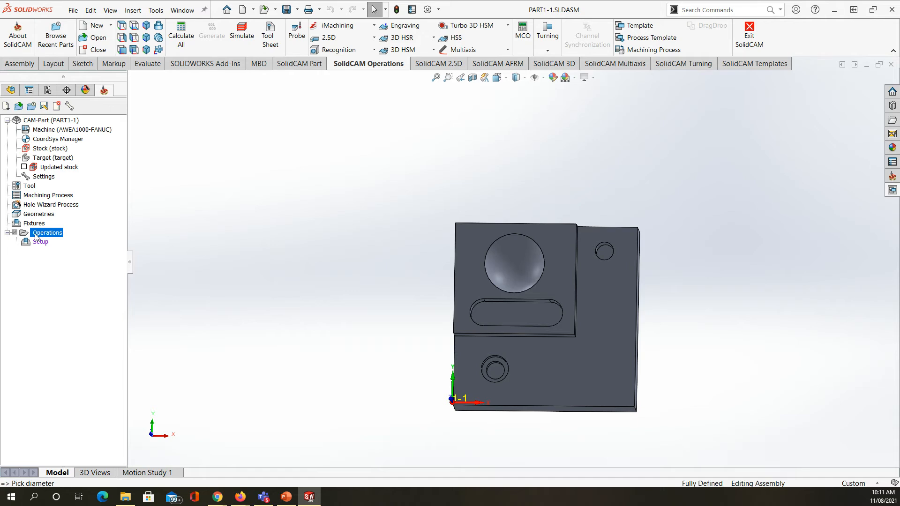
{"action": "right_click", "coordinate": [36, 236]}
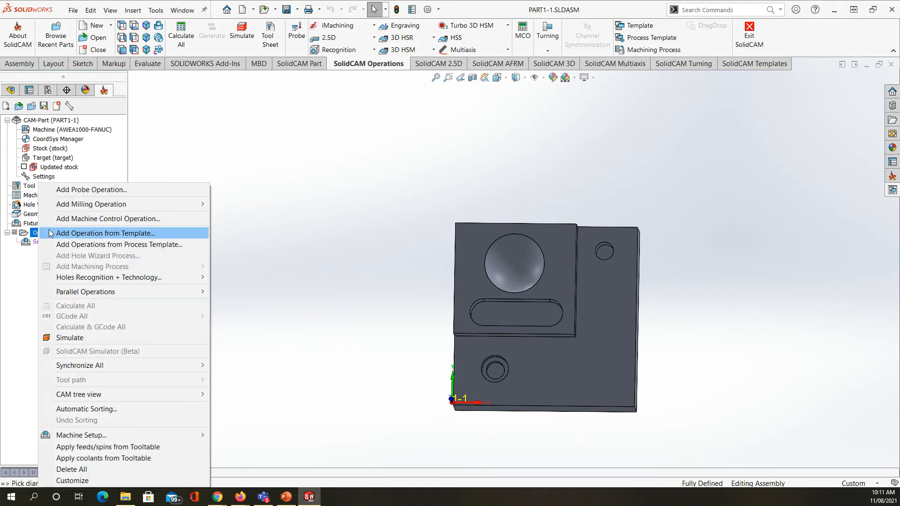
{"action": "mouse_move", "coordinate": [168, 204]}
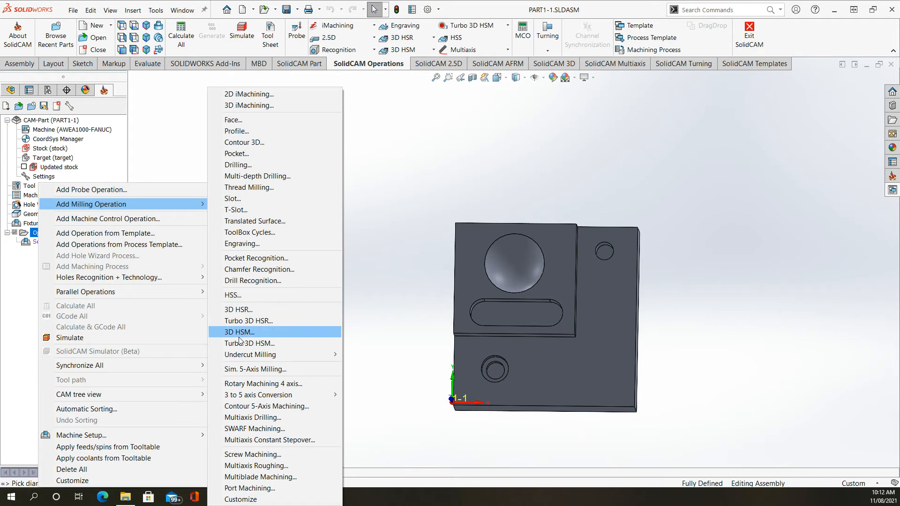
{"action": "left_click", "coordinate": [244, 312]}
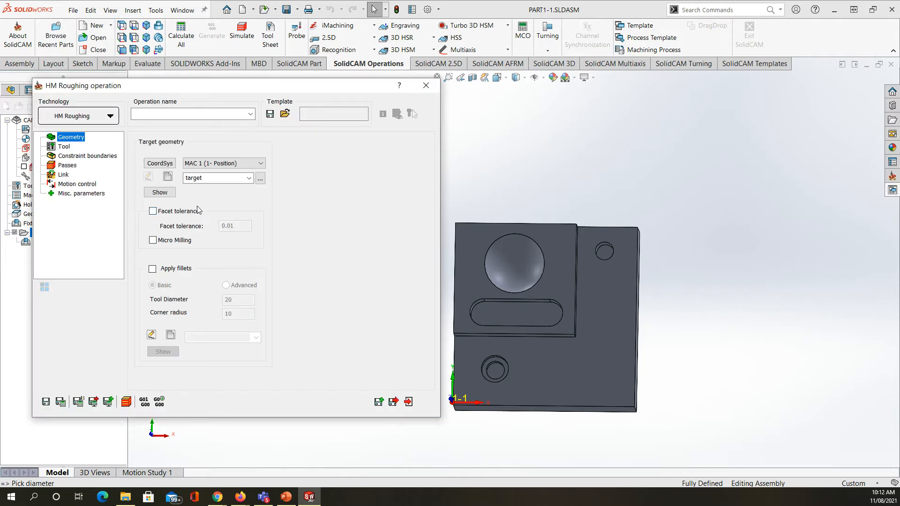
{"action": "left_click", "coordinate": [168, 177]}
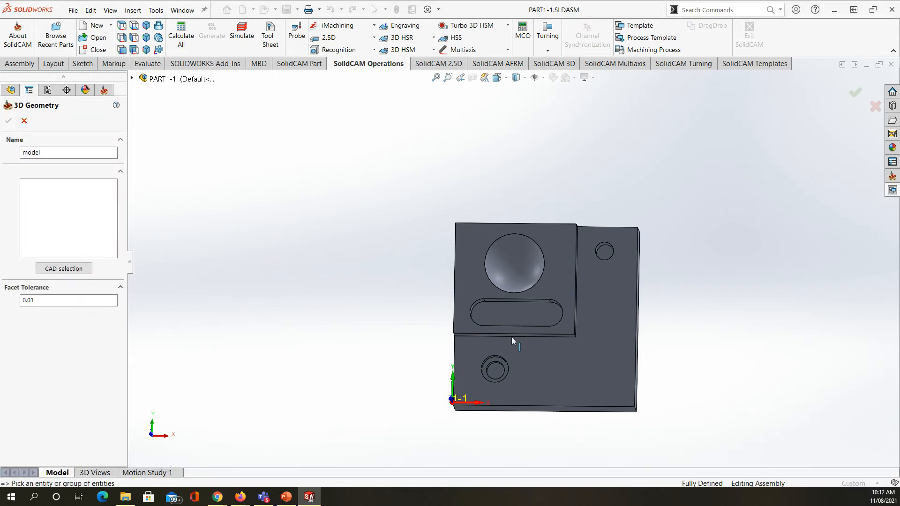
{"action": "left_click", "coordinate": [611, 361]}
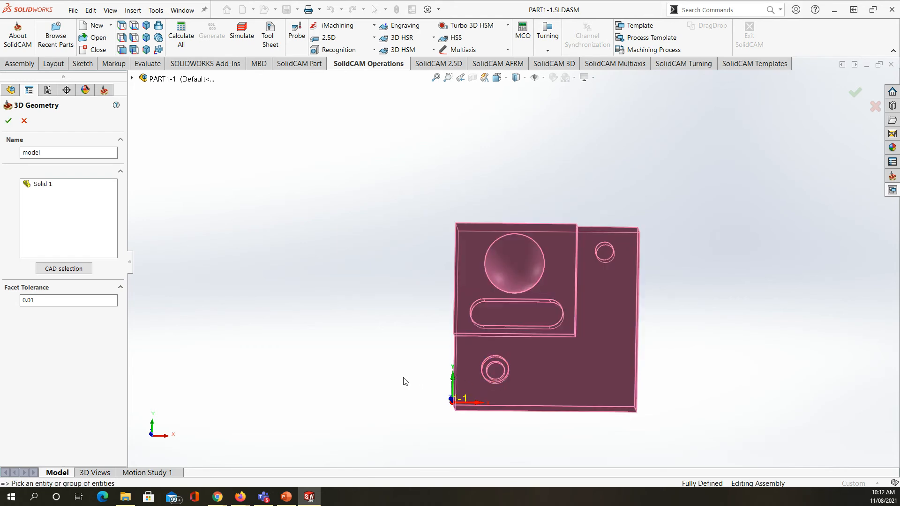
{"action": "left_click", "coordinate": [9, 120]}
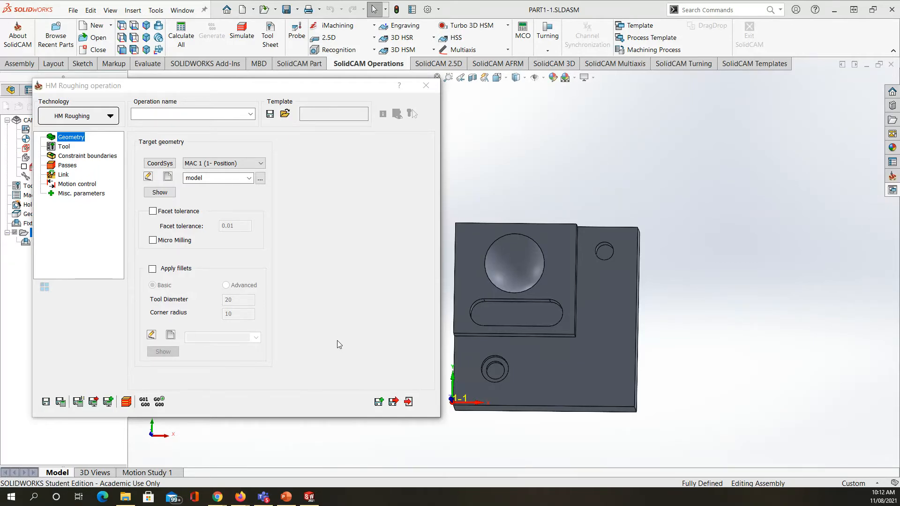
Step: Assign tool 1, the 15 mm diameter end mill, to the HM Roughing operation
{"action": "left_click", "coordinate": [69, 148]}
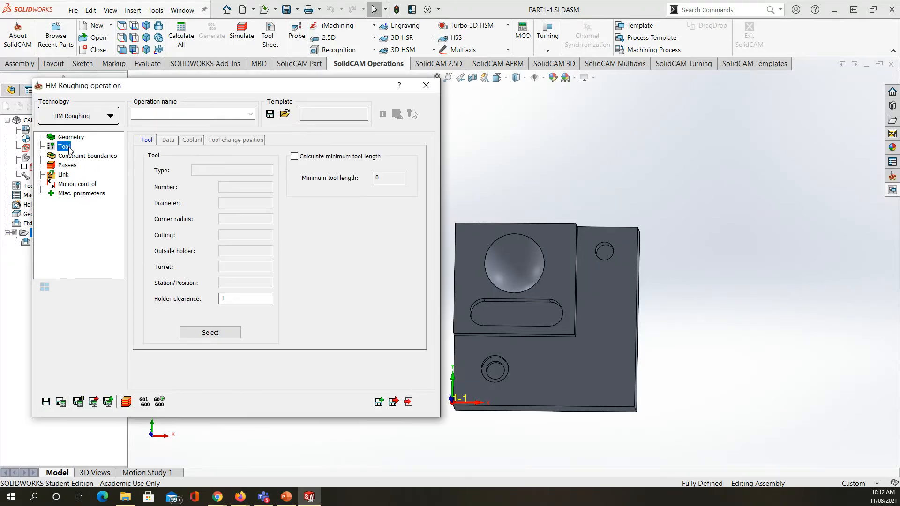
{"action": "left_click", "coordinate": [211, 332]}
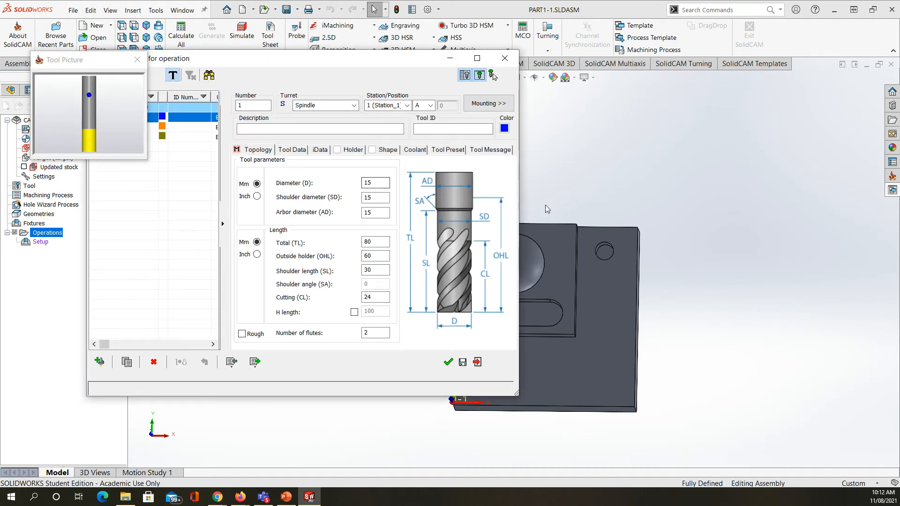
{"action": "left_click", "coordinate": [449, 362]}
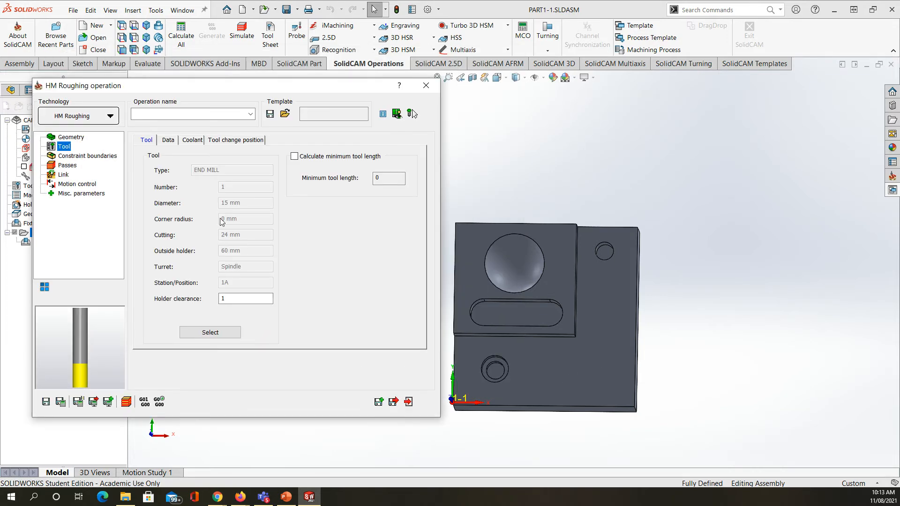
Step: Create a manual, user-defined constraint boundary named contour from the outline of the part's L-shaped lower step face
{"action": "left_click", "coordinate": [73, 156]}
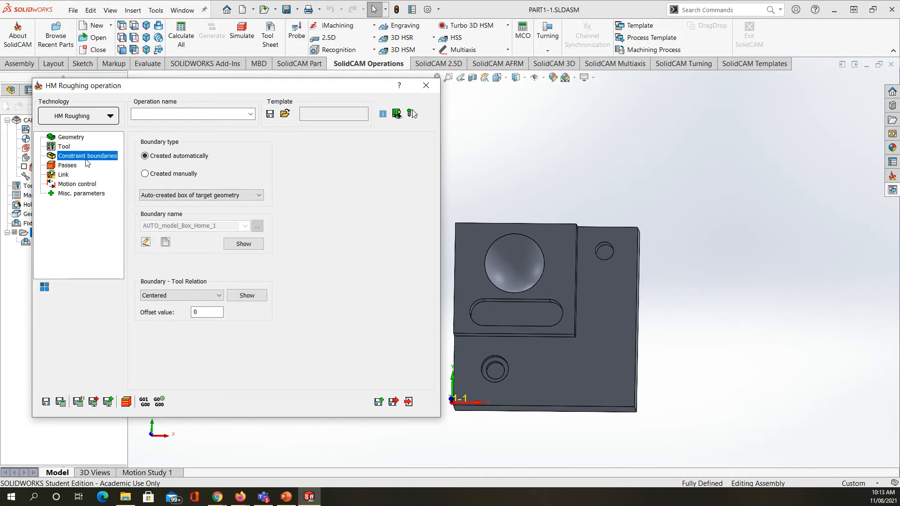
{"action": "left_click", "coordinate": [145, 174]}
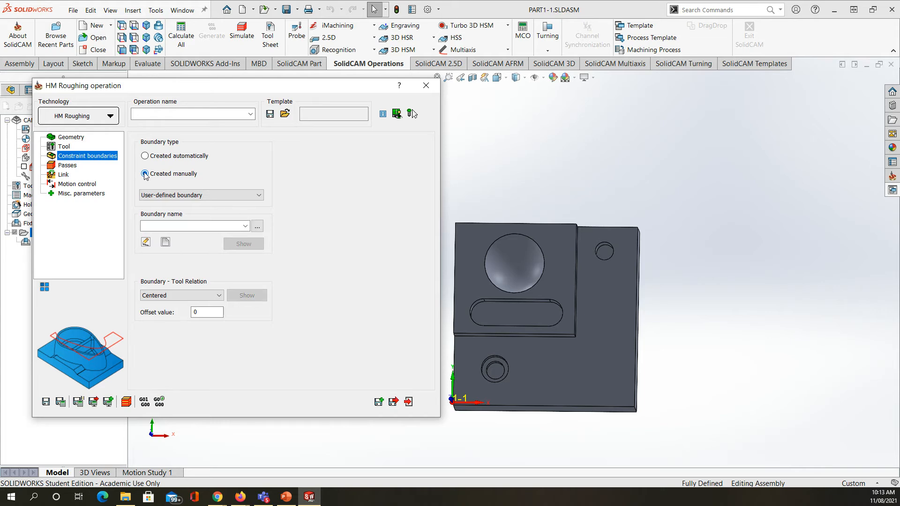
{"action": "left_click", "coordinate": [165, 242]}
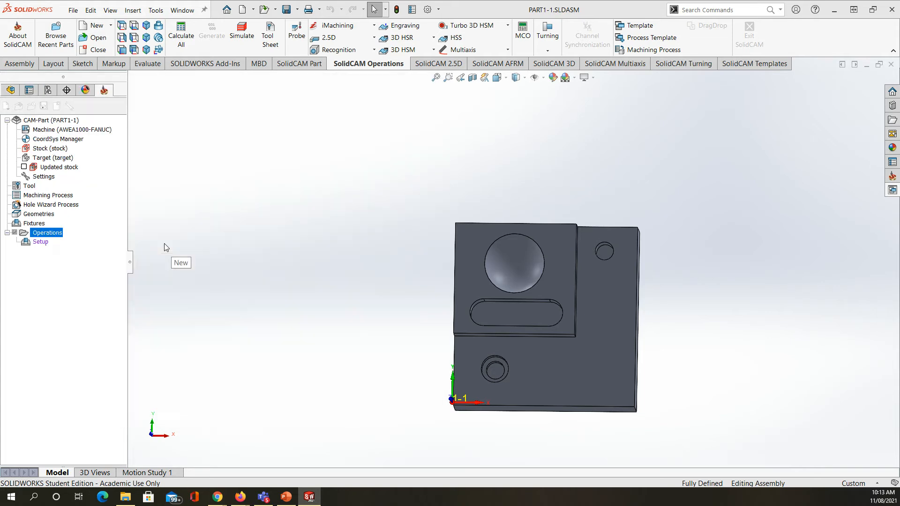
{"action": "left_click", "coordinate": [553, 406]}
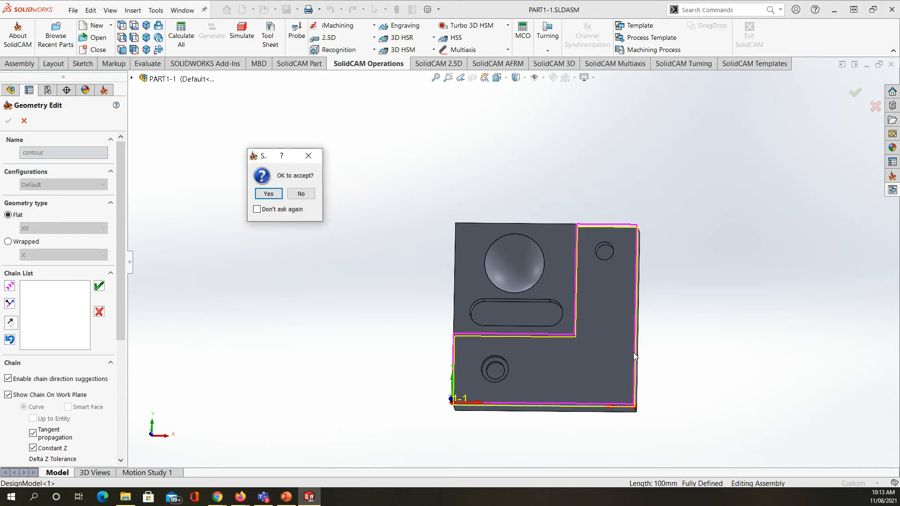
{"action": "left_click", "coordinate": [270, 195]}
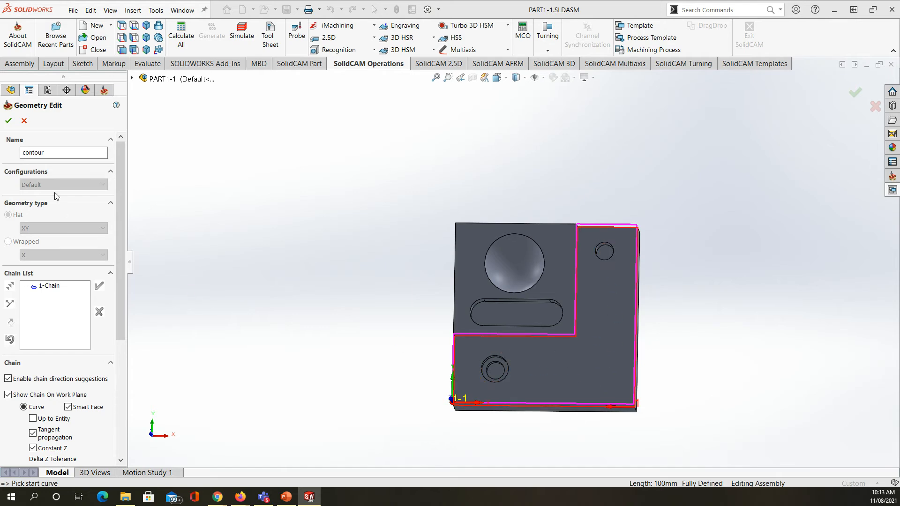
{"action": "left_click", "coordinate": [8, 122]}
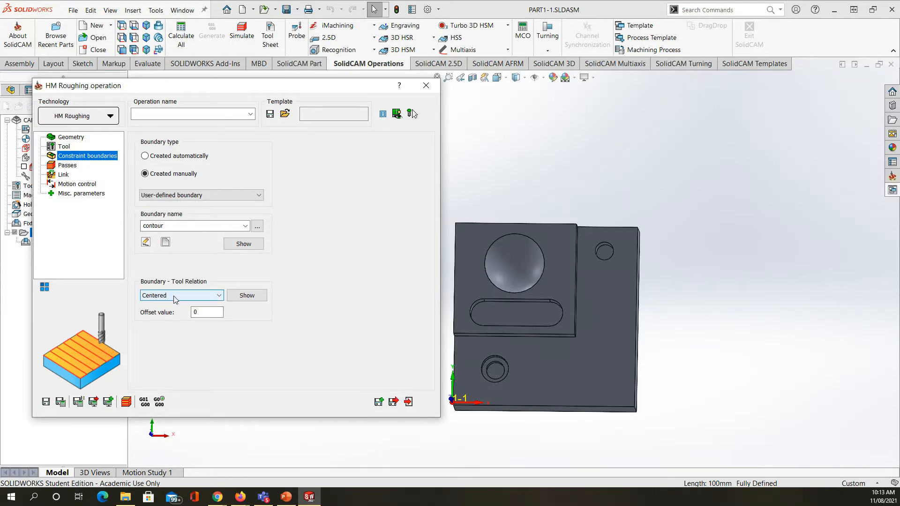
Step: Check the roughing passes and stepdown settings, save the HM Roughing operation and calculate its tool path
{"action": "left_click", "coordinate": [67, 166]}
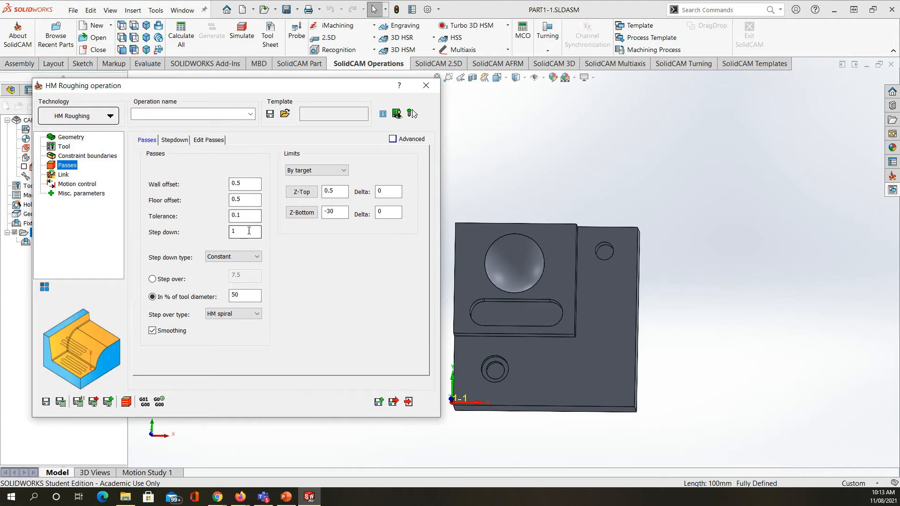
{"action": "left_click", "coordinate": [178, 141]}
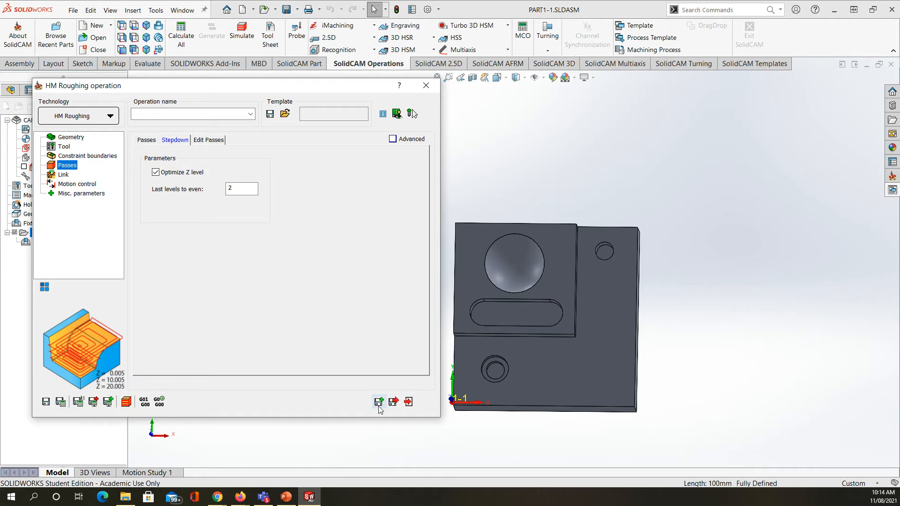
{"action": "left_click", "coordinate": [394, 403]}
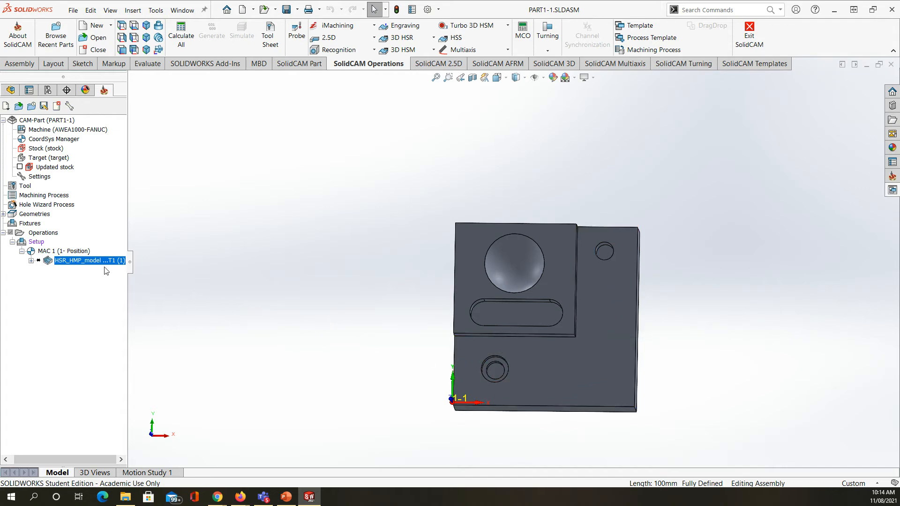
{"action": "right_click", "coordinate": [93, 265]}
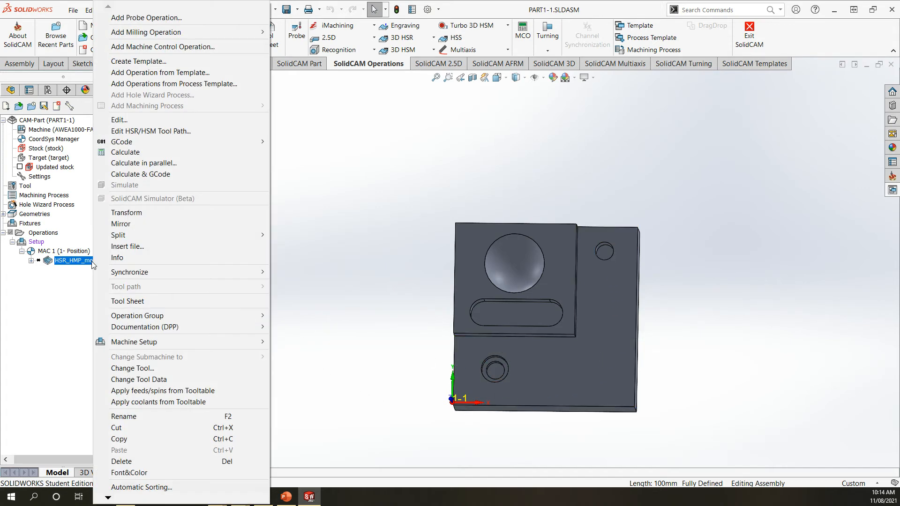
{"action": "left_click", "coordinate": [117, 153]}
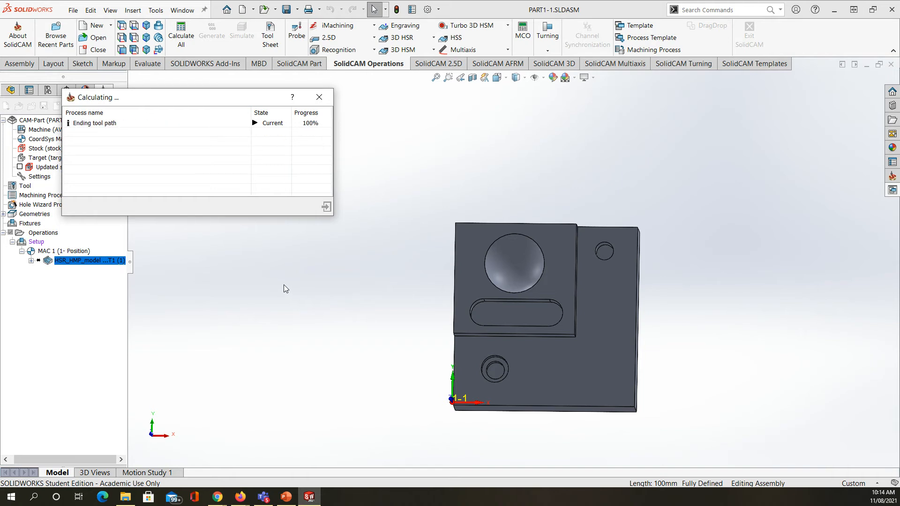
Step: Examine the roughing tool path's levels, entries and retracts around the lower step from several sides
{"action": "middle_click_drag", "start_coordinate": [432, 349], "coordinate": [406, 291]}
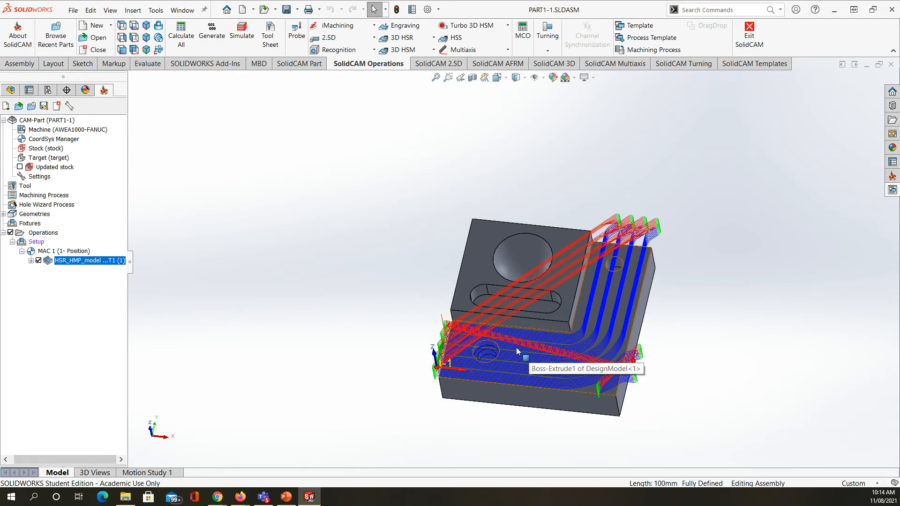
{"action": "middle_click_drag", "start_coordinate": [457, 351], "coordinate": [426, 271]}
{"action": "scroll", "coordinate": [471, 294], "scroll_direction": "up", "scroll_amount": 8}
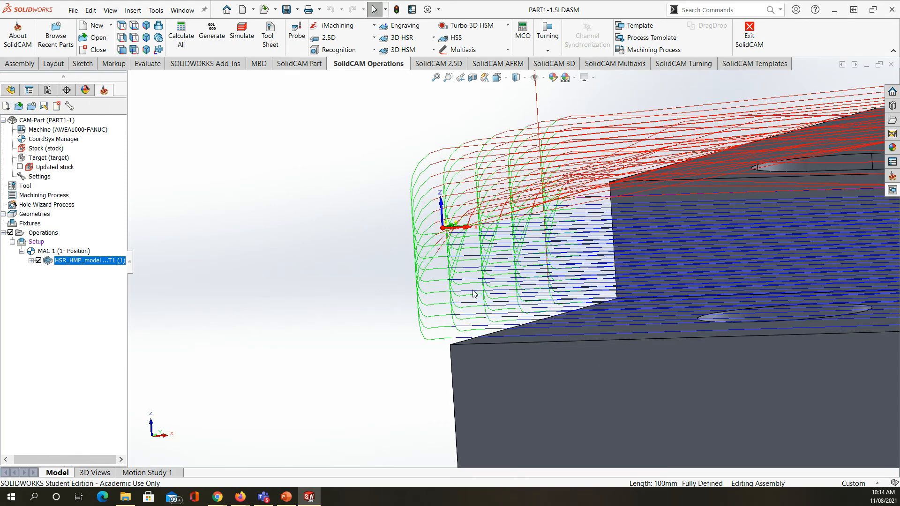
{"action": "scroll", "coordinate": [473, 294], "scroll_direction": "down", "scroll_amount": 10}
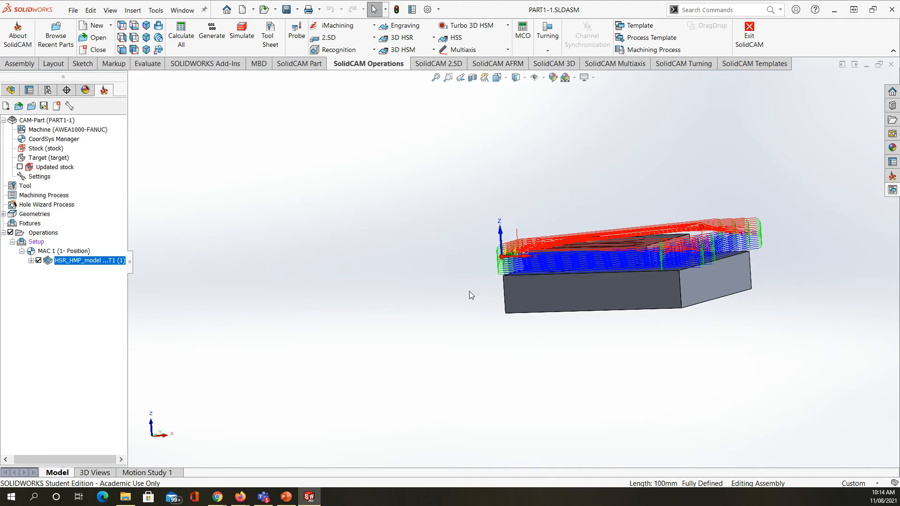
{"action": "middle_click_drag", "start_coordinate": [470, 293], "coordinate": [426, 272]}
{"action": "scroll", "coordinate": [720, 260], "scroll_direction": "down", "scroll_amount": 5}
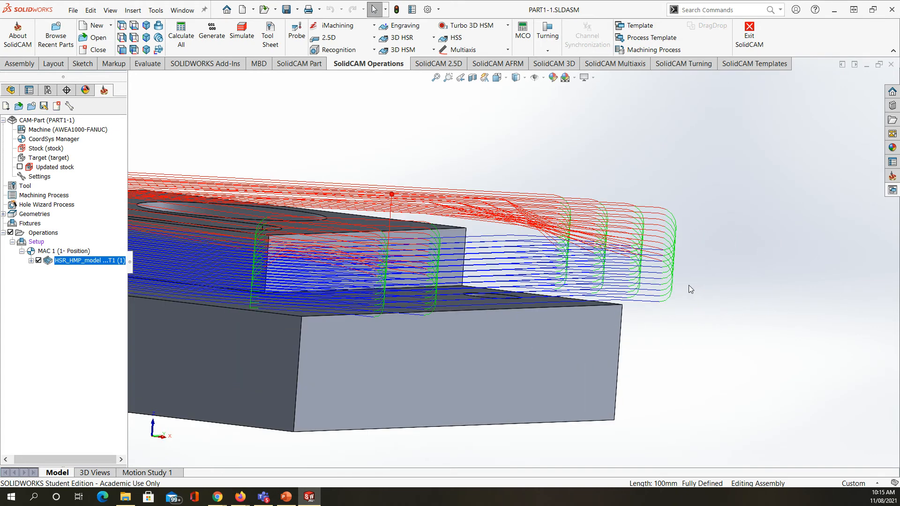
{"action": "scroll", "coordinate": [675, 288], "scroll_direction": "down", "scroll_amount": 2}
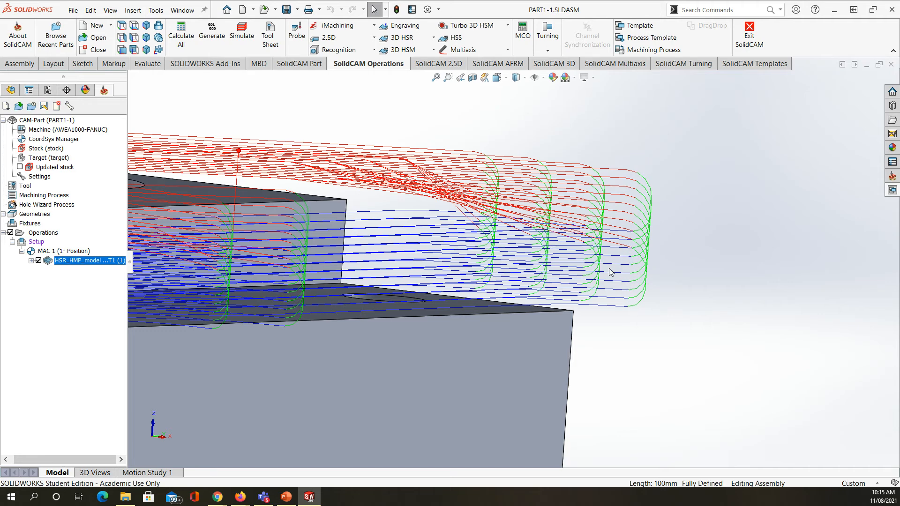
{"action": "scroll", "coordinate": [607, 281], "scroll_direction": "up", "scroll_amount": 2}
{"action": "scroll", "coordinate": [604, 285], "scroll_direction": "up", "scroll_amount": 4}
{"action": "middle_click_drag", "start_coordinate": [341, 271], "coordinate": [381, 350]}
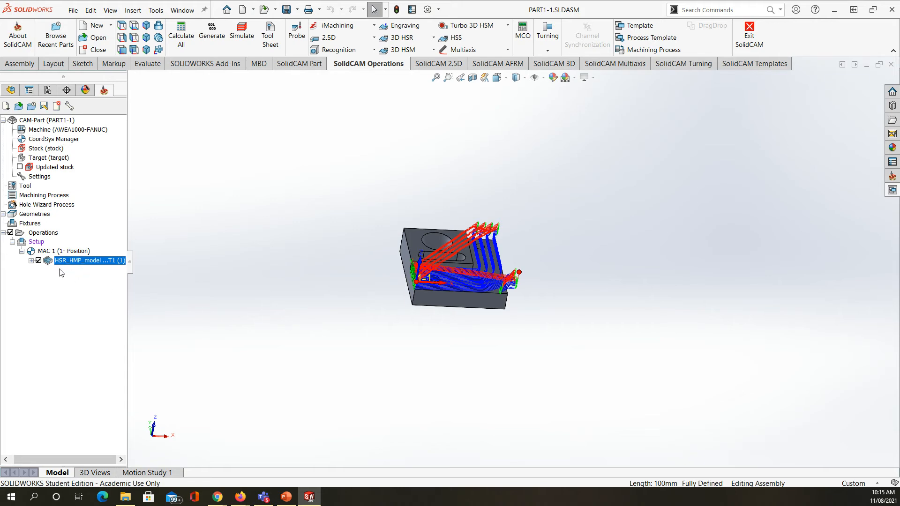
Step: Add a Drilling operation to the setup and define its drill geometry at the centre of the stepped hole near the part's origin
{"action": "right_click", "coordinate": [35, 242]}
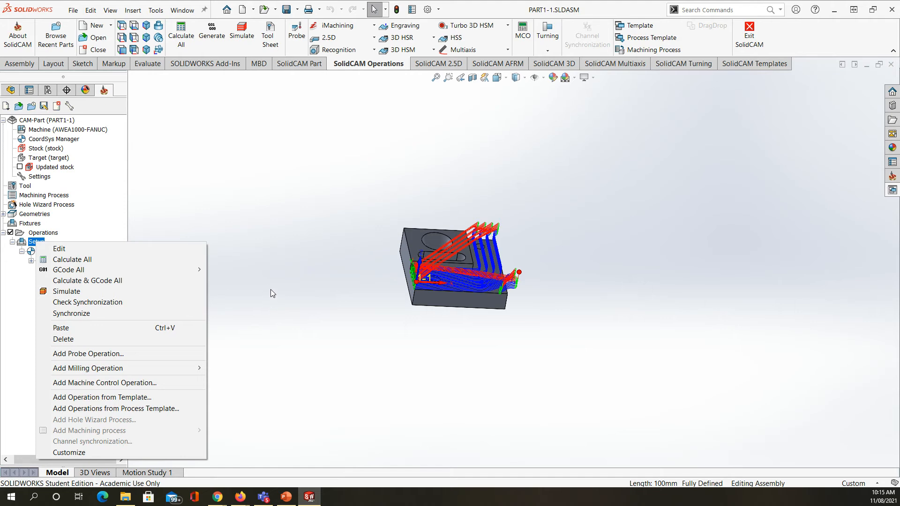
{"action": "scroll", "coordinate": [453, 252], "scroll_direction": "down", "scroll_amount": 2}
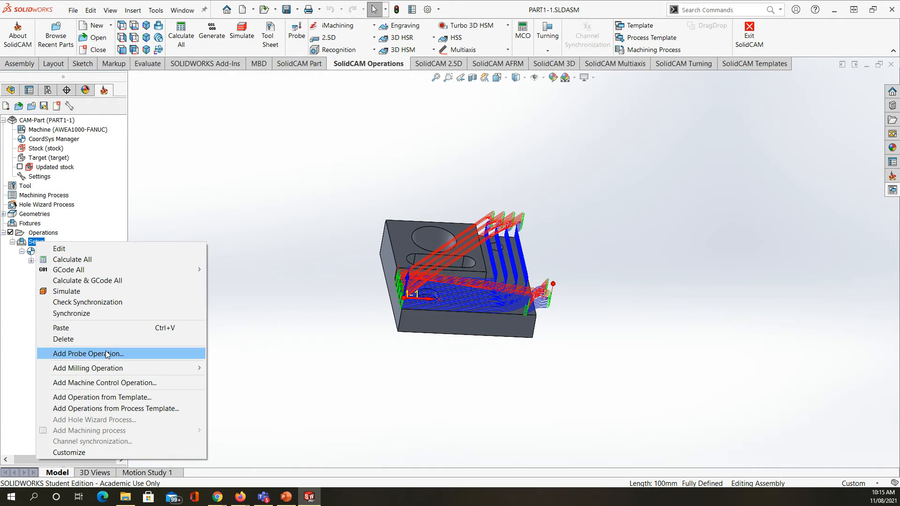
{"action": "mouse_move", "coordinate": [135, 367]}
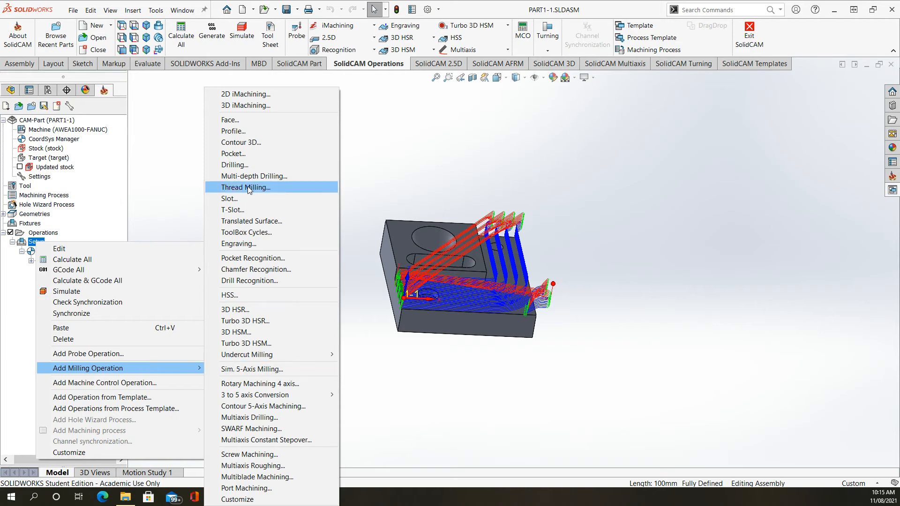
{"action": "left_click", "coordinate": [252, 164]}
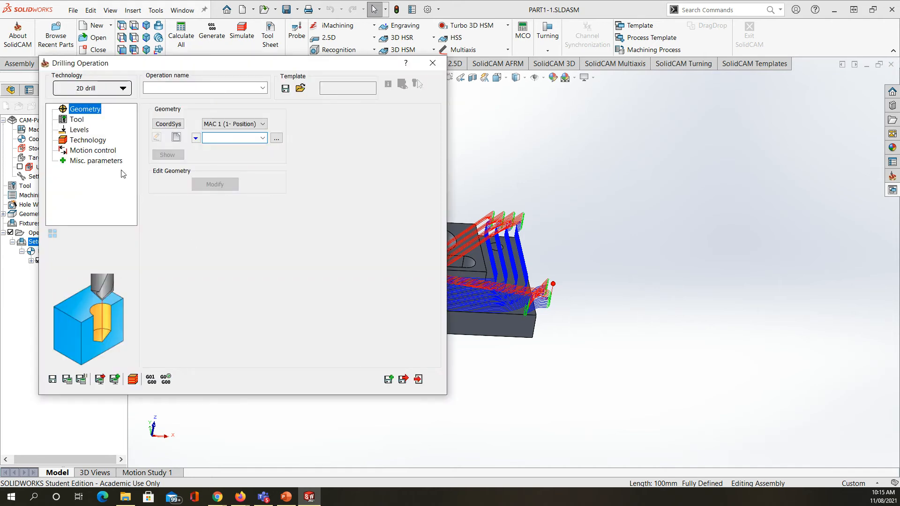
{"action": "left_click", "coordinate": [176, 138]}
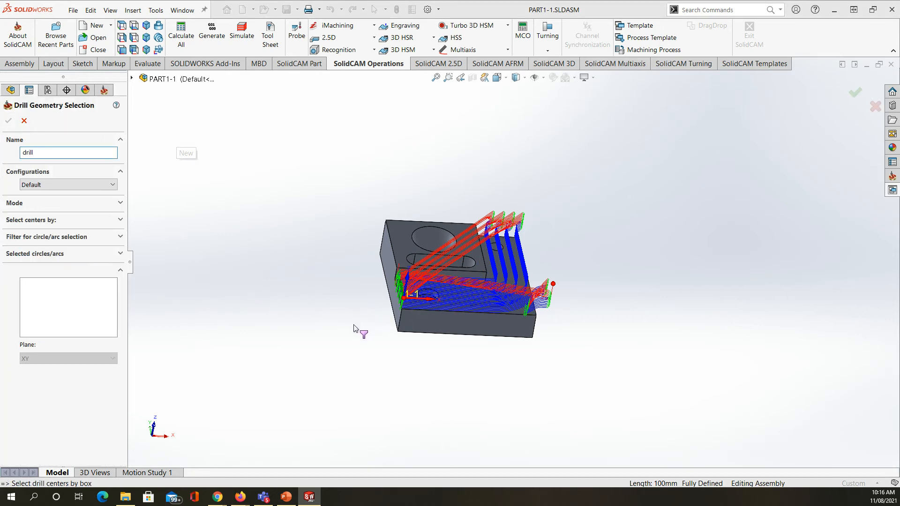
{"action": "middle_click_drag", "start_coordinate": [331, 348], "coordinate": [365, 310]}
{"action": "scroll", "coordinate": [407, 288], "scroll_direction": "down", "scroll_amount": 8}
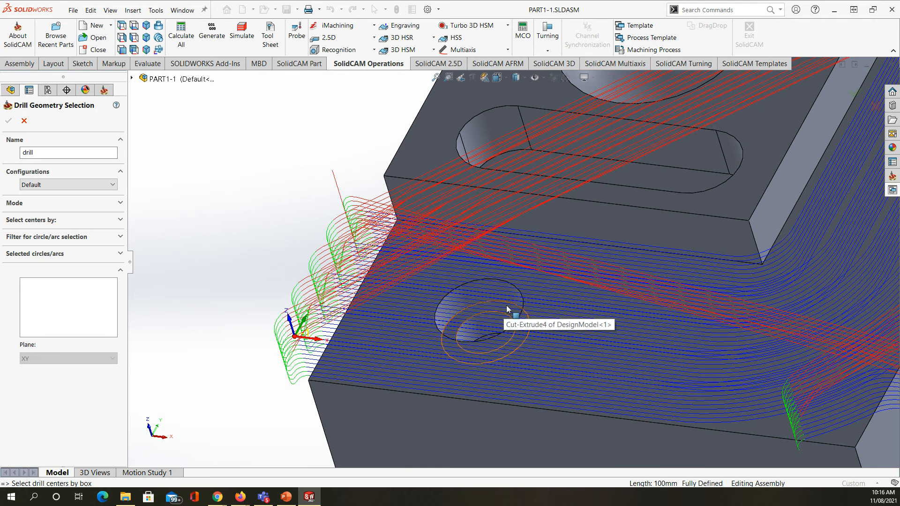
{"action": "left_click", "coordinate": [505, 305]}
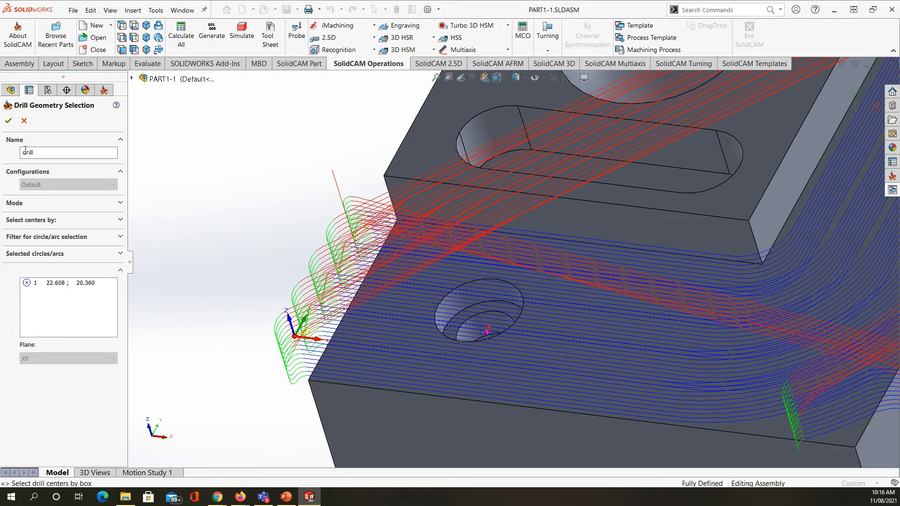
{"action": "left_click", "coordinate": [8, 121]}
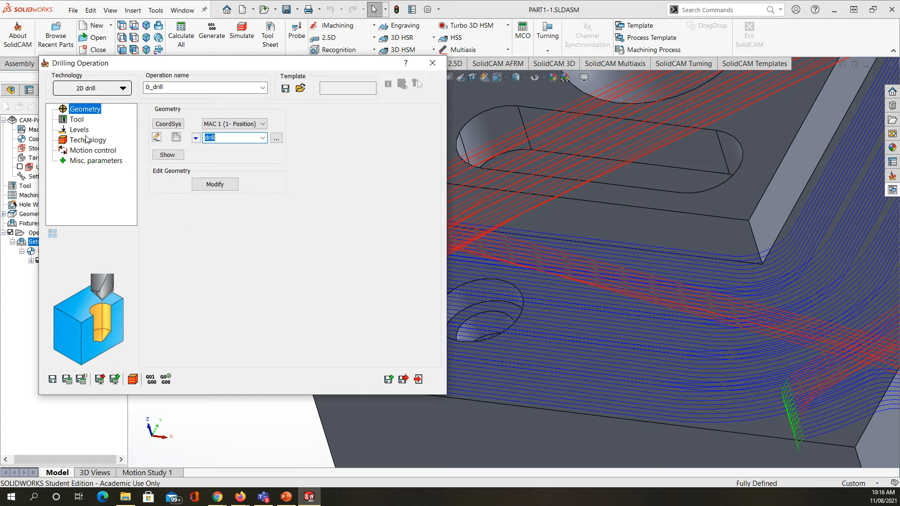
Step: Assign tool 1, the 15 mm end mill, to the drilling operation
{"action": "left_click", "coordinate": [76, 120]}
{"action": "left_click", "coordinate": [219, 303]}
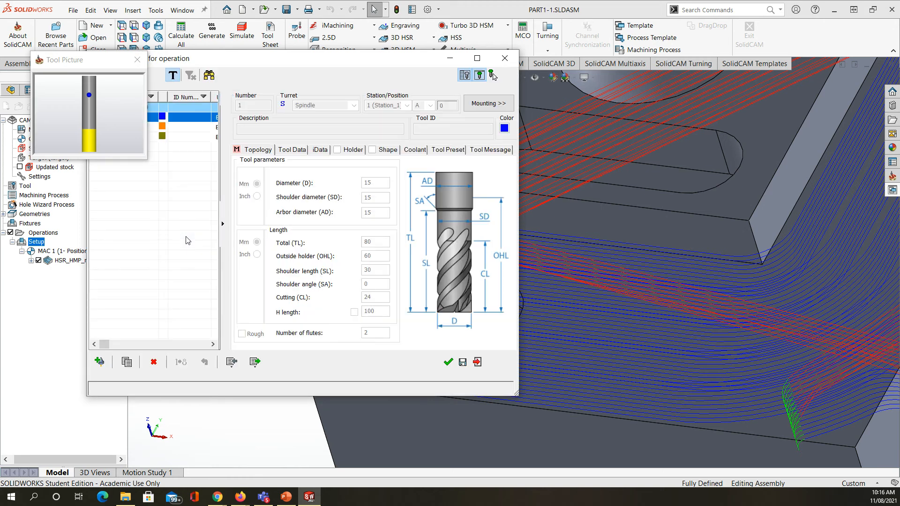
{"action": "left_click", "coordinate": [446, 363]}
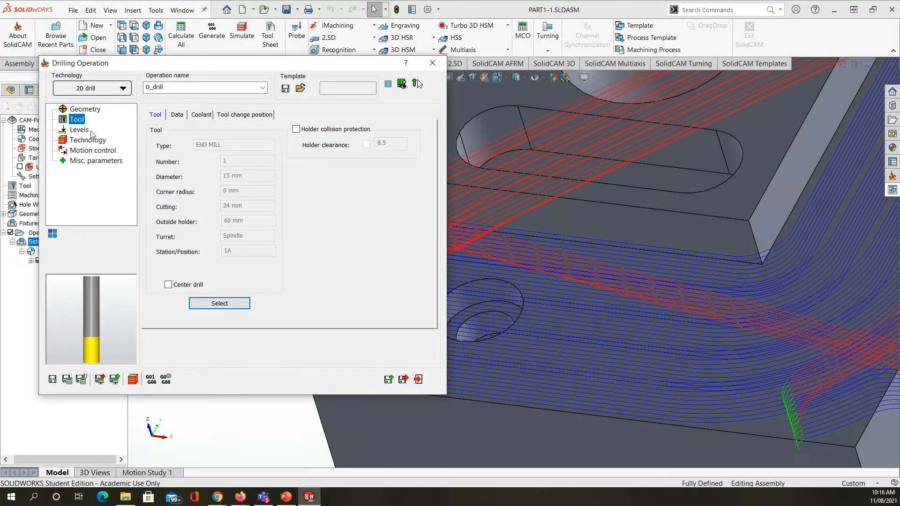
Step: Set the drill depth to 15 from the stepped hole's inner ledge, check the drill cycle settings and save the operation
{"action": "left_click", "coordinate": [83, 133]}
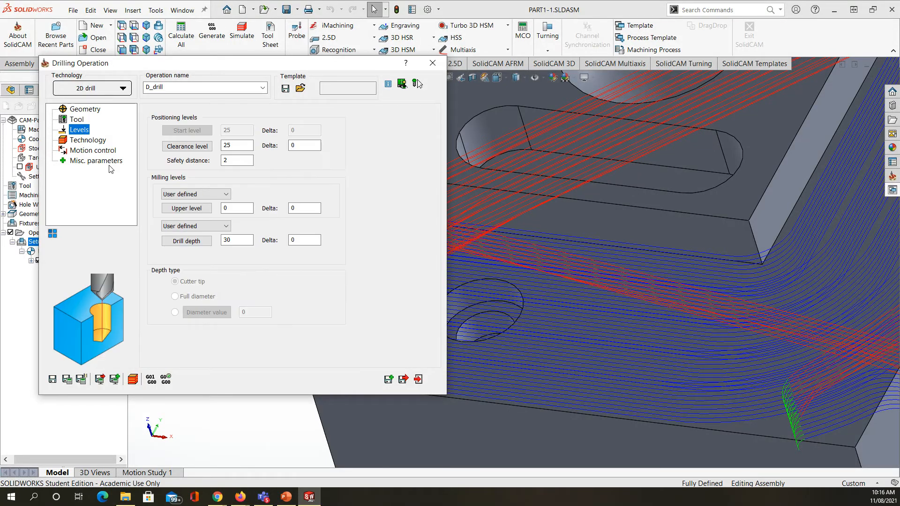
{"action": "left_click", "coordinate": [187, 241]}
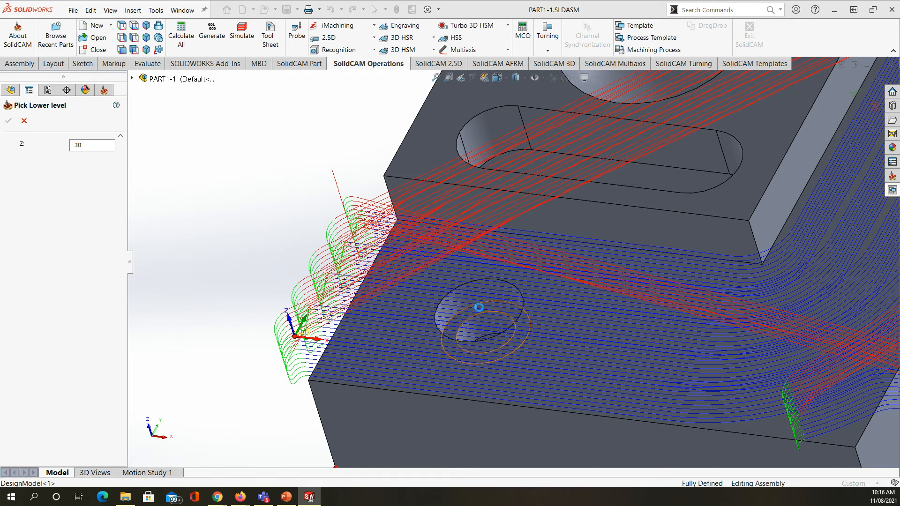
{"action": "left_click", "coordinate": [479, 308]}
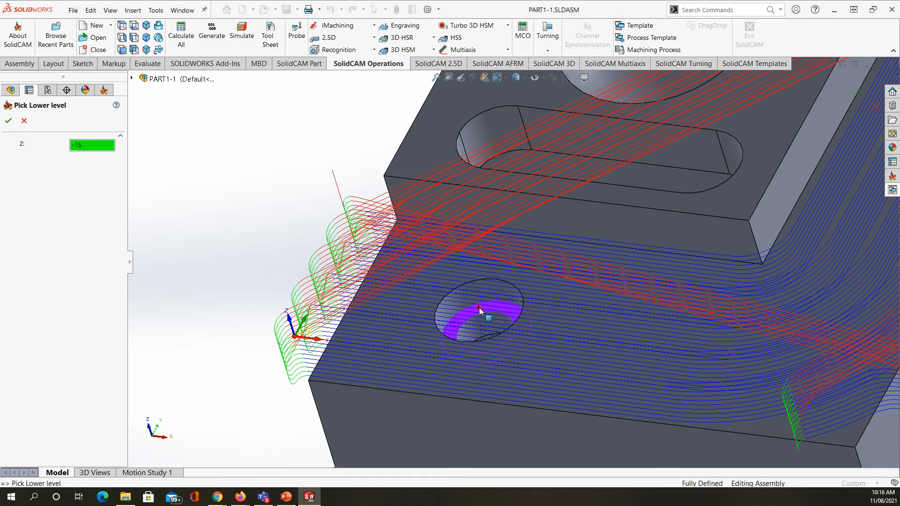
{"action": "left_click", "coordinate": [8, 121]}
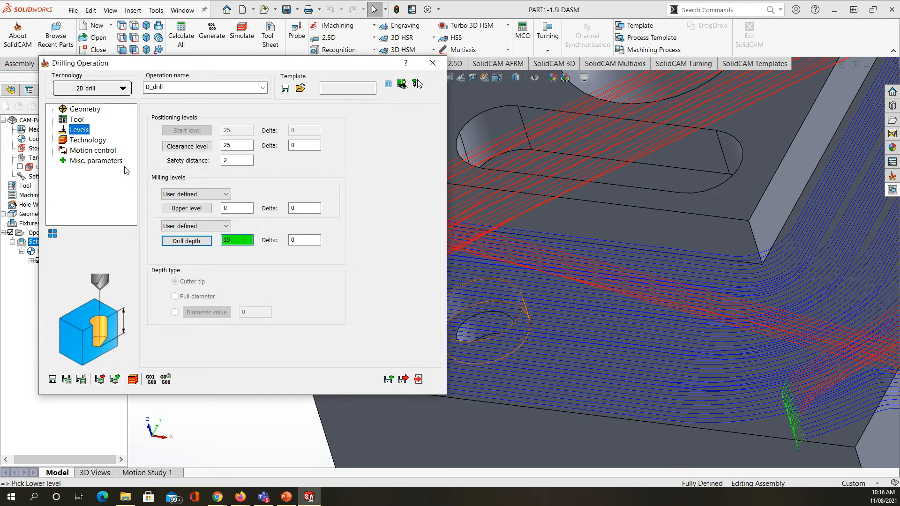
{"action": "left_click", "coordinate": [96, 141]}
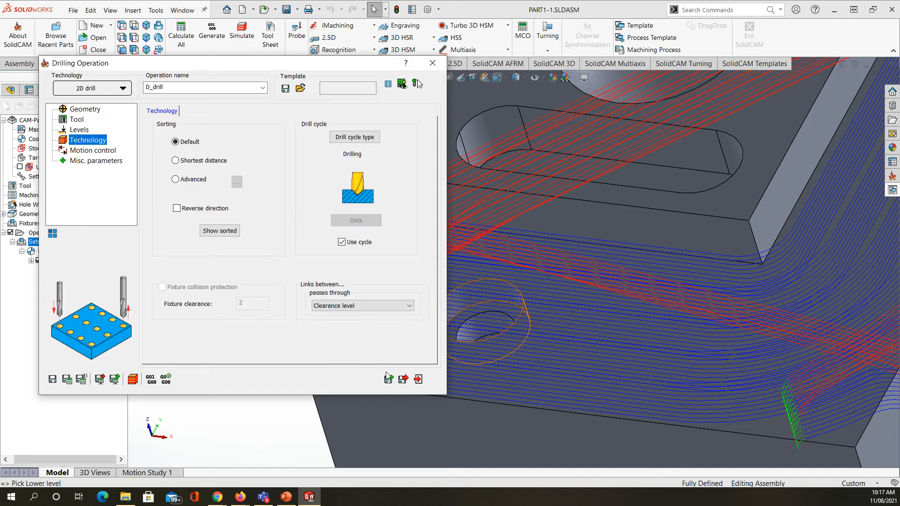
{"action": "left_click", "coordinate": [402, 379]}
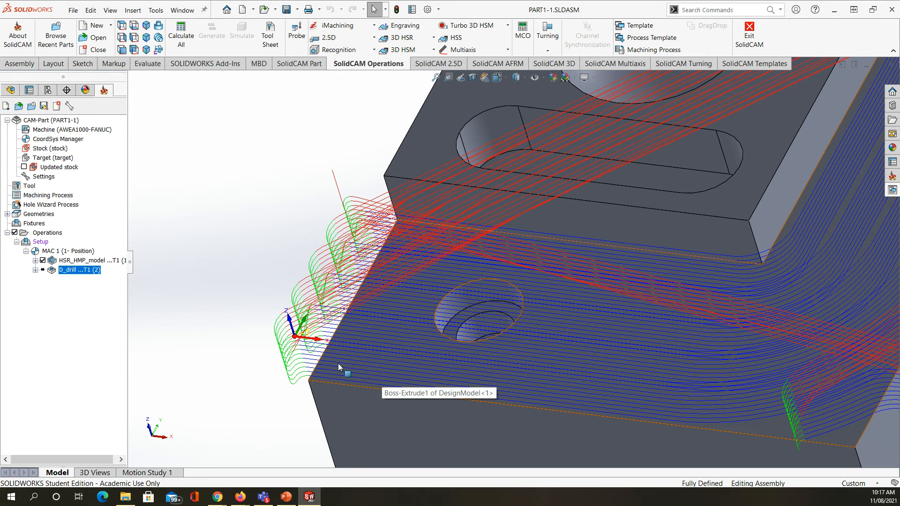
Step: Hide the tool path of the HSR_HMP_model roughing operation
{"action": "left_click", "coordinate": [42, 261]}
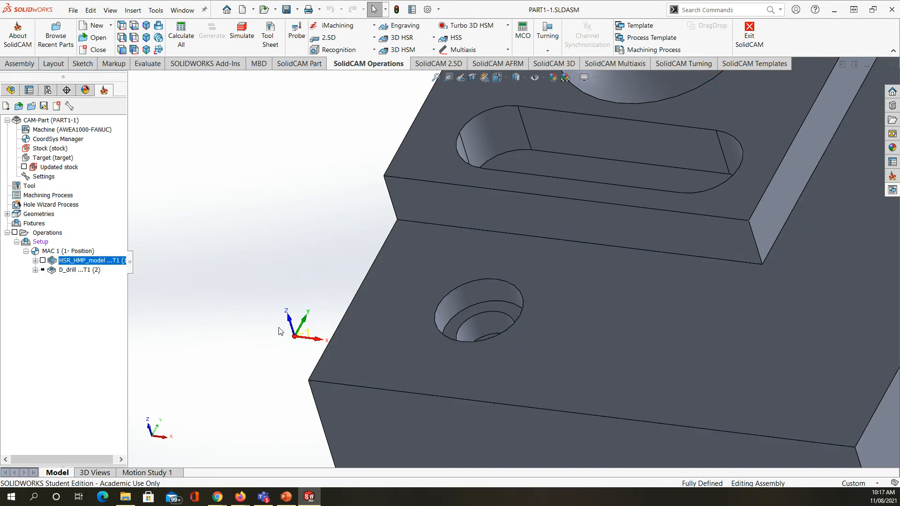
{"action": "scroll", "coordinate": [355, 329], "scroll_direction": "up", "scroll_amount": 6}
{"action": "scroll", "coordinate": [639, 200], "scroll_direction": "down", "scroll_amount": 3}
{"action": "scroll", "coordinate": [505, 297], "scroll_direction": "up", "scroll_amount": 2}
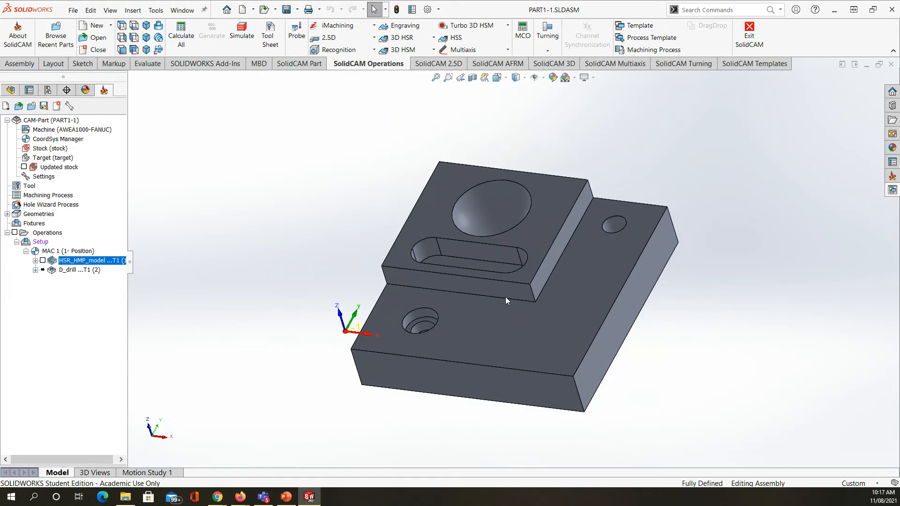
Step: Add a second Drilling operation to the setup and define geometry drill1 at the centres of the stepped hole and the far corner hole
{"action": "right_click", "coordinate": [41, 242]}
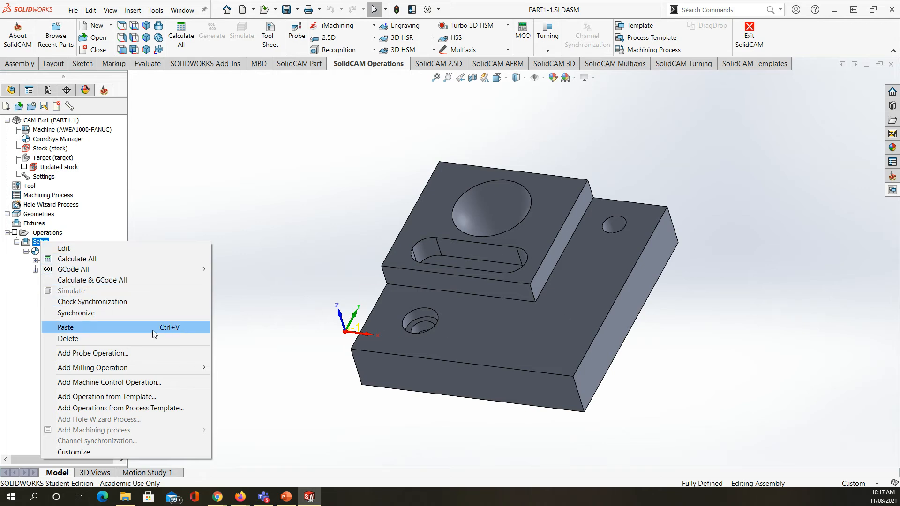
{"action": "mouse_move", "coordinate": [138, 368]}
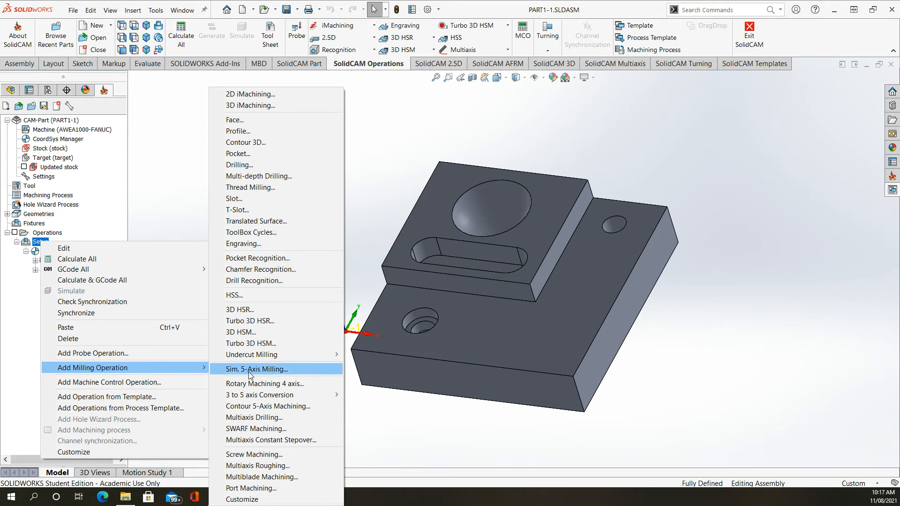
{"action": "left_click", "coordinate": [253, 164]}
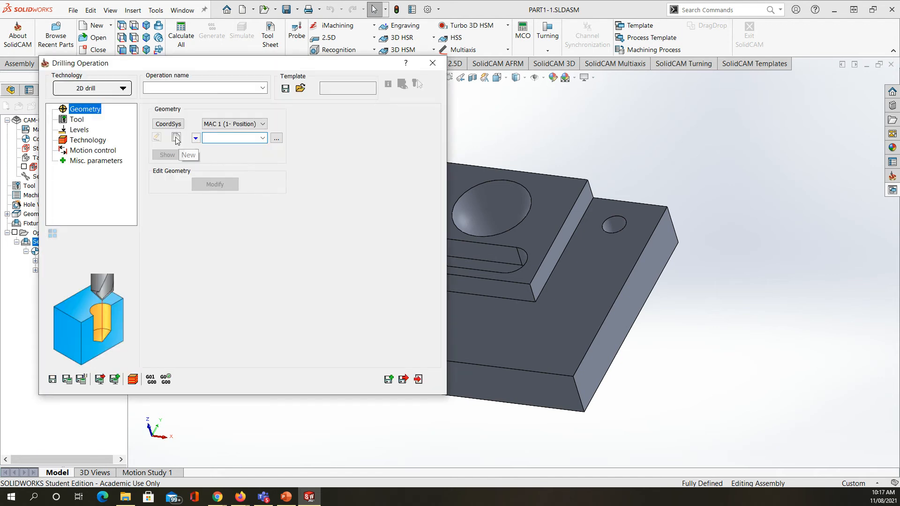
{"action": "left_click", "coordinate": [176, 137]}
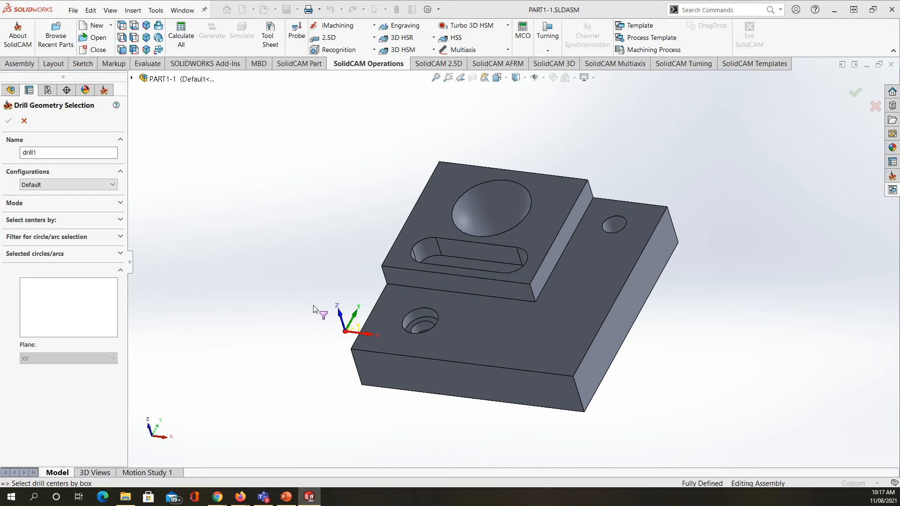
{"action": "middle_click_drag", "start_coordinate": [314, 306], "coordinate": [321, 328]}
{"action": "scroll", "coordinate": [422, 343], "scroll_direction": "up", "scroll_amount": 4}
{"action": "scroll", "coordinate": [445, 321], "scroll_direction": "down", "scroll_amount": 3}
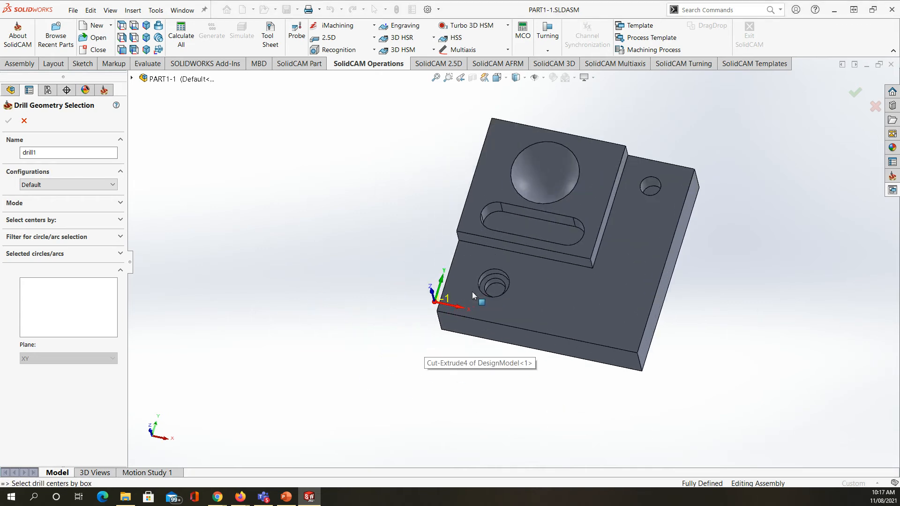
{"action": "scroll", "coordinate": [509, 294], "scroll_direction": "down", "scroll_amount": 5}
{"action": "left_click", "coordinate": [528, 257]}
{"action": "scroll", "coordinate": [524, 284], "scroll_direction": "up", "scroll_amount": 5}
{"action": "scroll", "coordinate": [610, 193], "scroll_direction": "down", "scroll_amount": 5}
{"action": "left_click", "coordinate": [598, 245]}
{"action": "scroll", "coordinate": [542, 261], "scroll_direction": "up", "scroll_amount": 5}
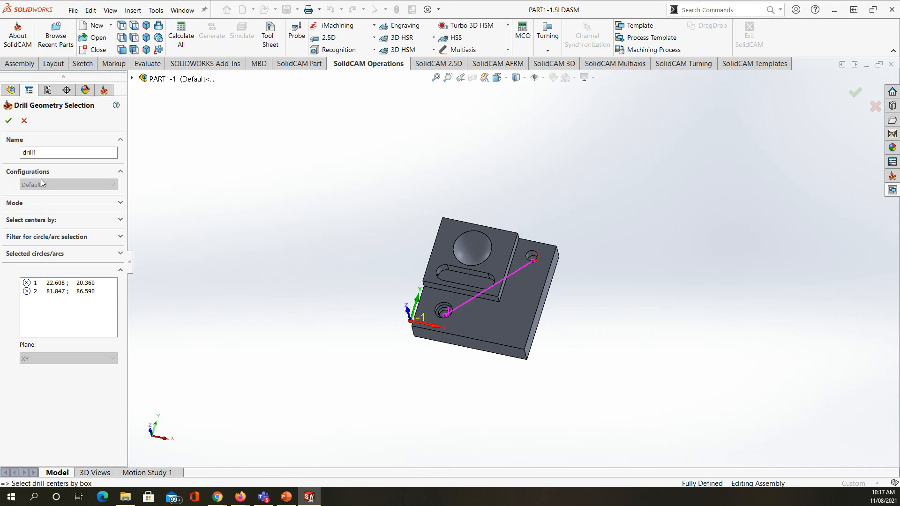
{"action": "left_click", "coordinate": [8, 120]}
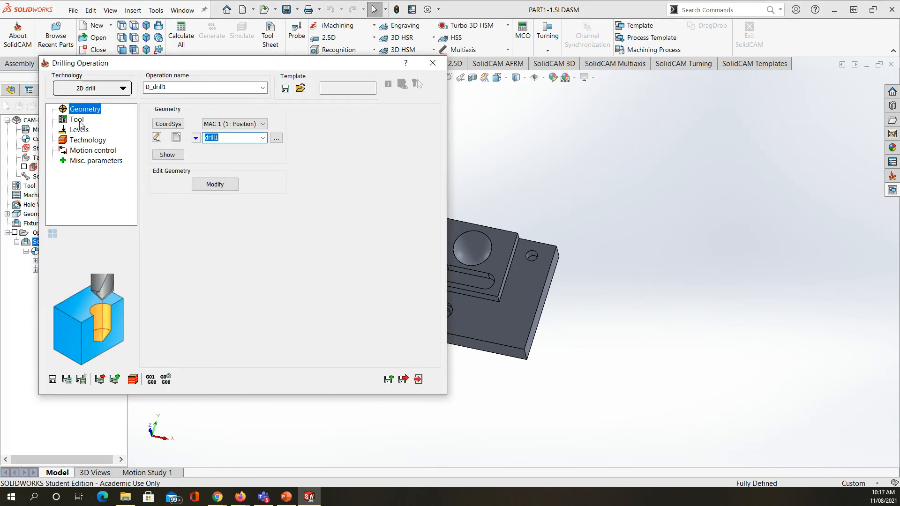
Step: Assign tool 2, the 10 mm end mill, to the second drilling operation
{"action": "left_click", "coordinate": [77, 120]}
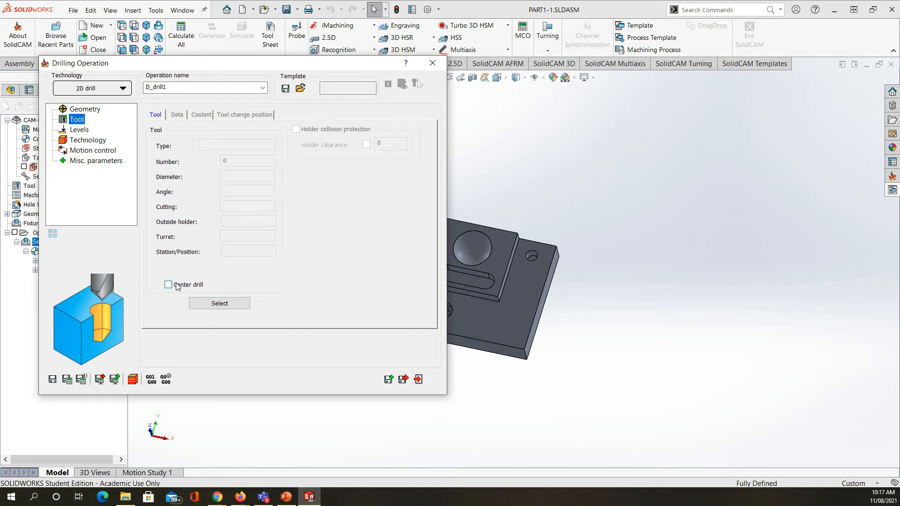
{"action": "left_click", "coordinate": [216, 304]}
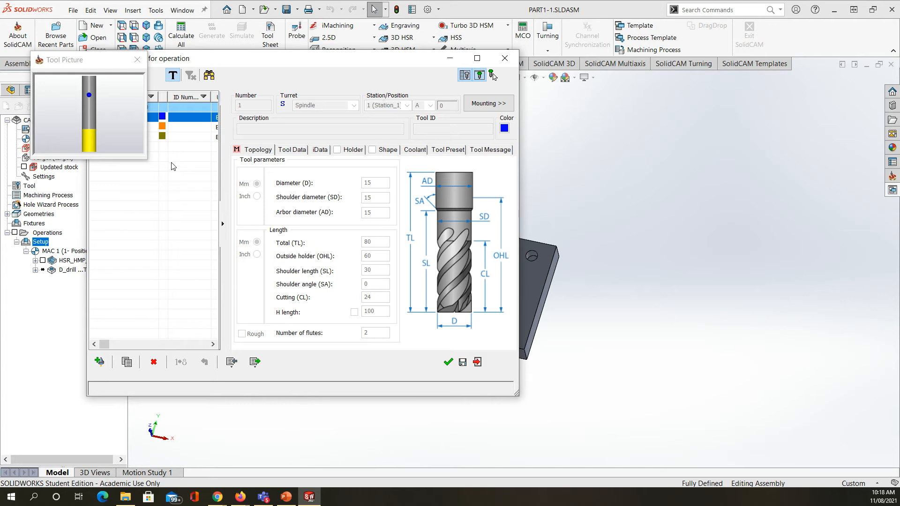
{"action": "left_click", "coordinate": [162, 127]}
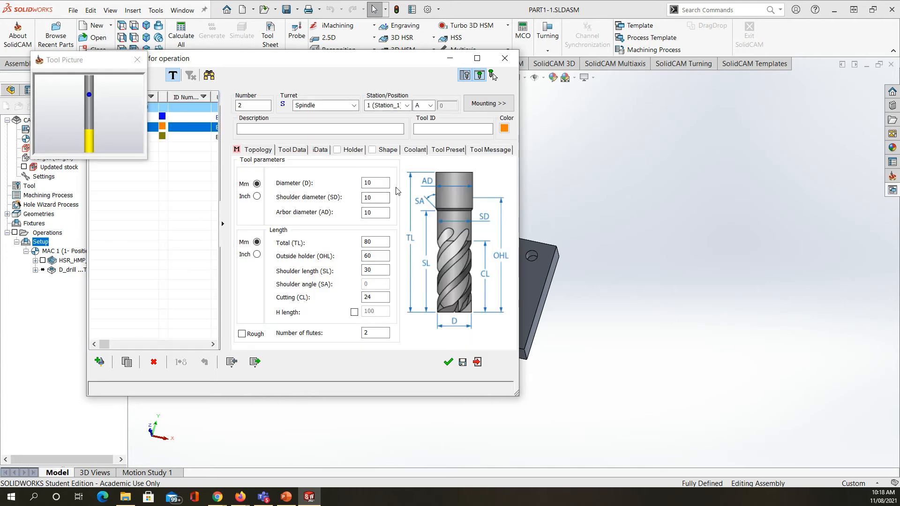
{"action": "left_click", "coordinate": [448, 367]}
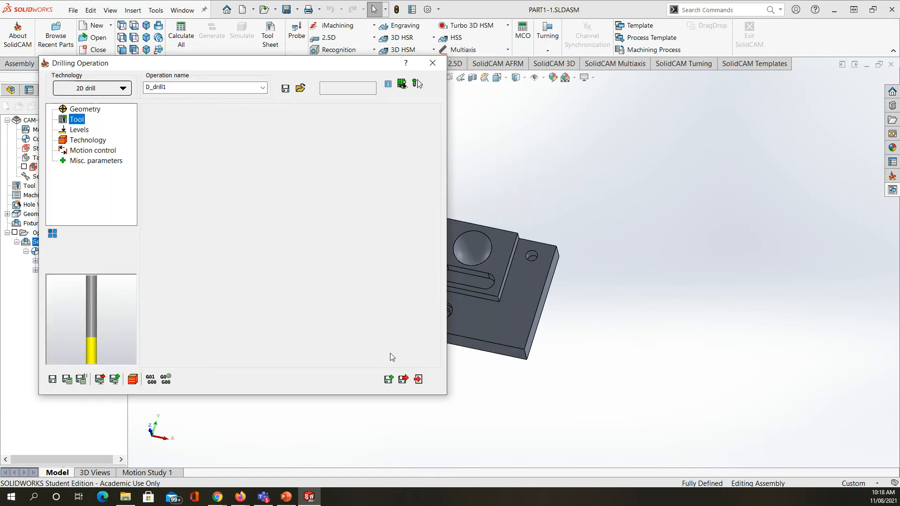
Step: Set the second operation's drill depth to 20 from the bottom faces of the stepped and corner holes, and save it
{"action": "left_click", "coordinate": [79, 130]}
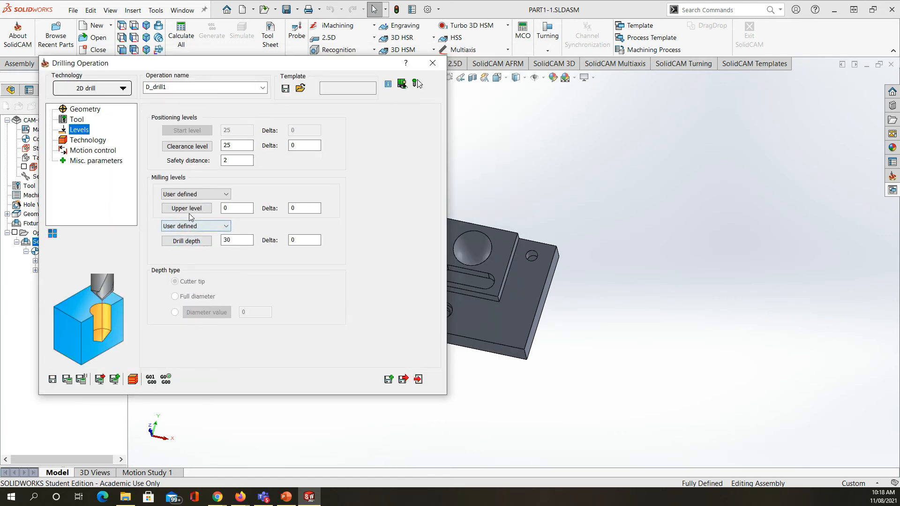
{"action": "left_click", "coordinate": [186, 241]}
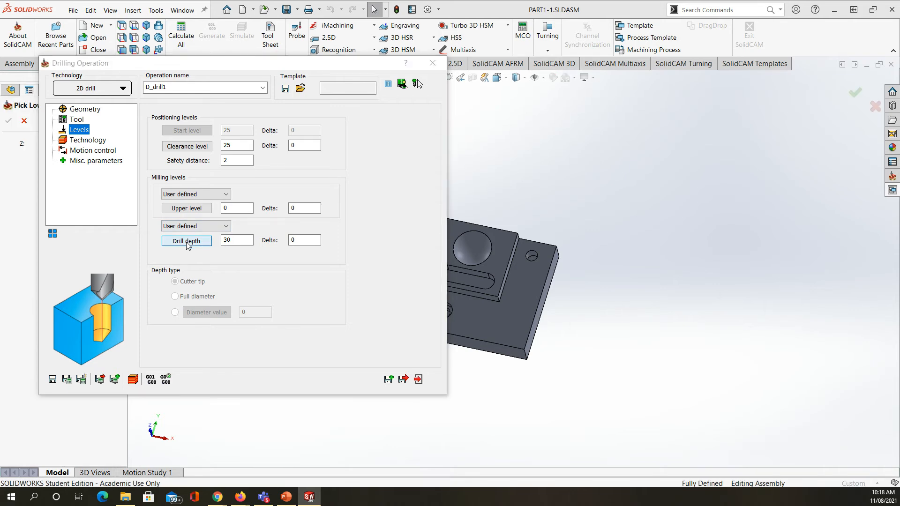
{"action": "scroll", "coordinate": [451, 307], "scroll_direction": "down", "scroll_amount": 8}
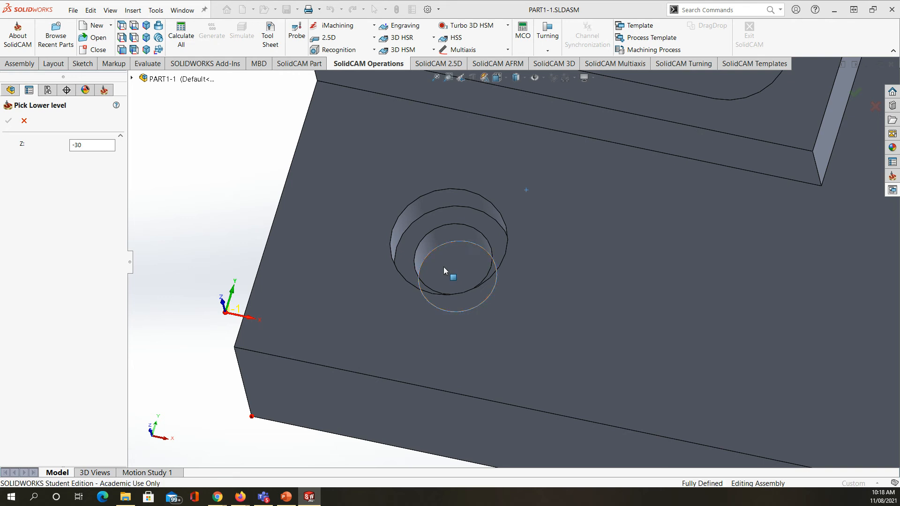
{"action": "left_click", "coordinate": [443, 266]}
{"action": "scroll", "coordinate": [238, 274], "scroll_direction": "up", "scroll_amount": 8}
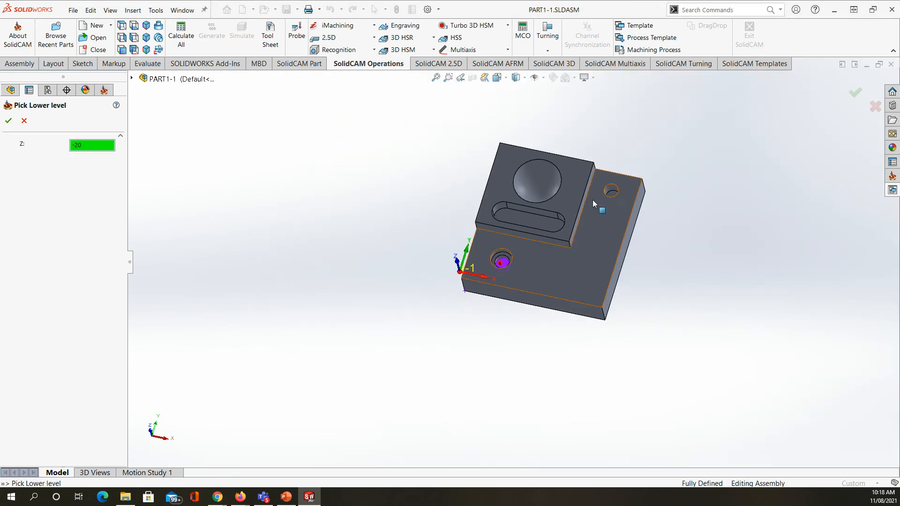
{"action": "scroll", "coordinate": [607, 192], "scroll_direction": "down", "scroll_amount": 10}
{"action": "left_click", "coordinate": [573, 260]}
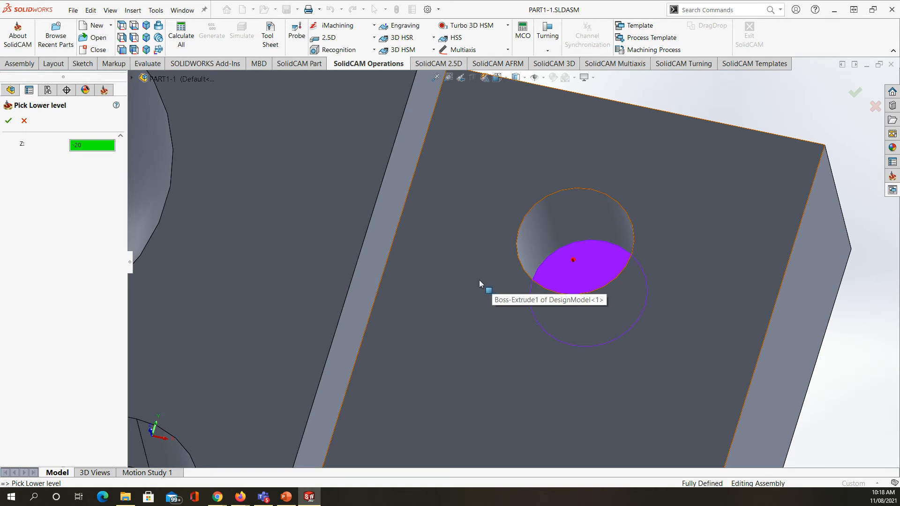
{"action": "scroll", "coordinate": [479, 322], "scroll_direction": "up", "scroll_amount": 10}
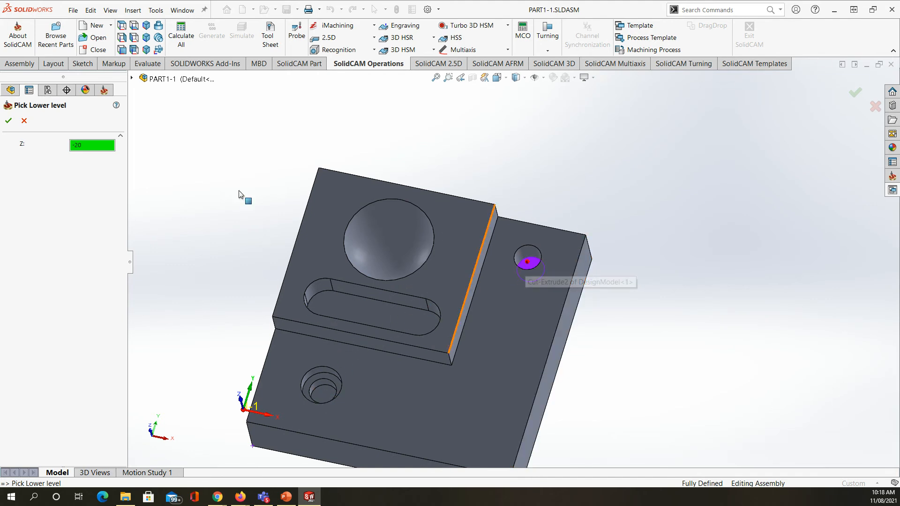
{"action": "left_click", "coordinate": [9, 123]}
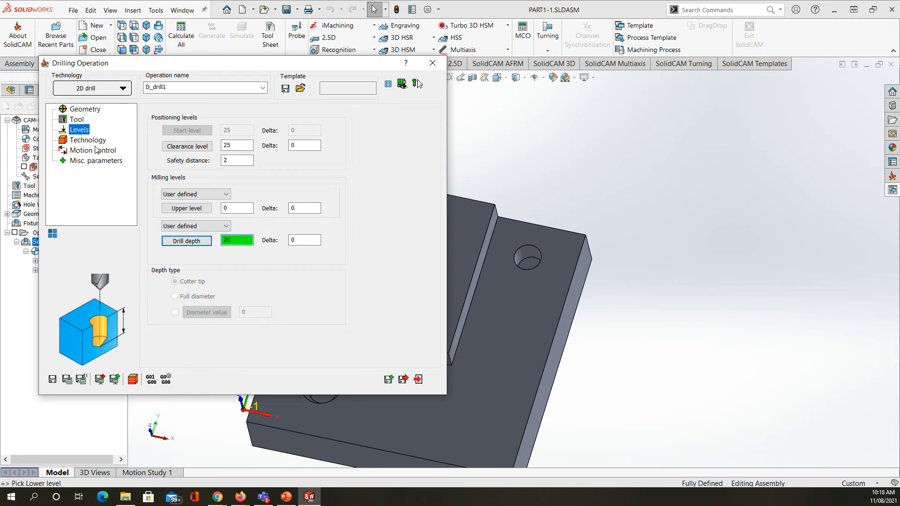
{"action": "left_click", "coordinate": [403, 380]}
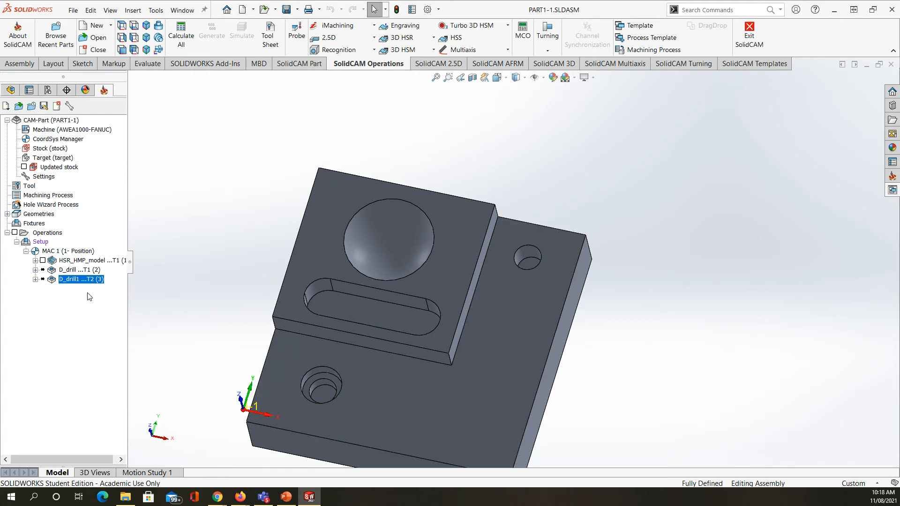
Step: Add a Pocket operation to the setup and define its contour1 geometry from the closed outline of the slot in the raised block
{"action": "right_click", "coordinate": [41, 242]}
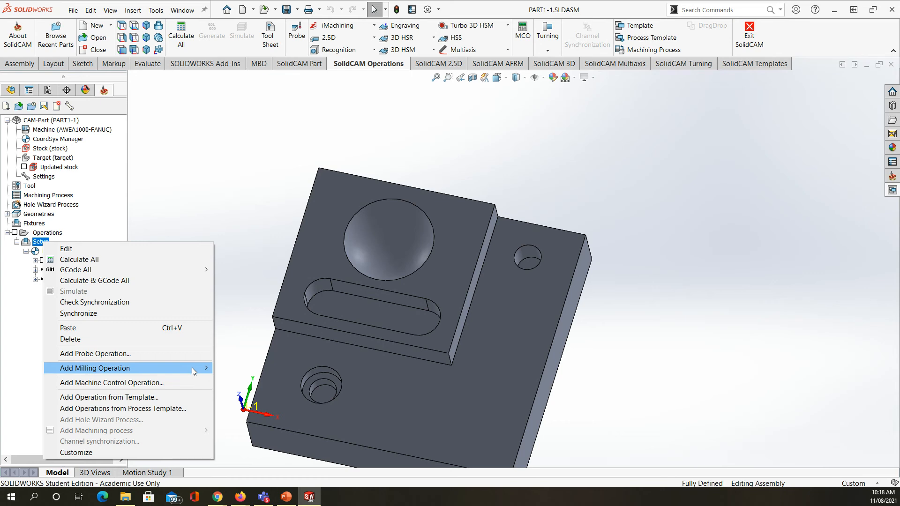
{"action": "mouse_move", "coordinate": [196, 369]}
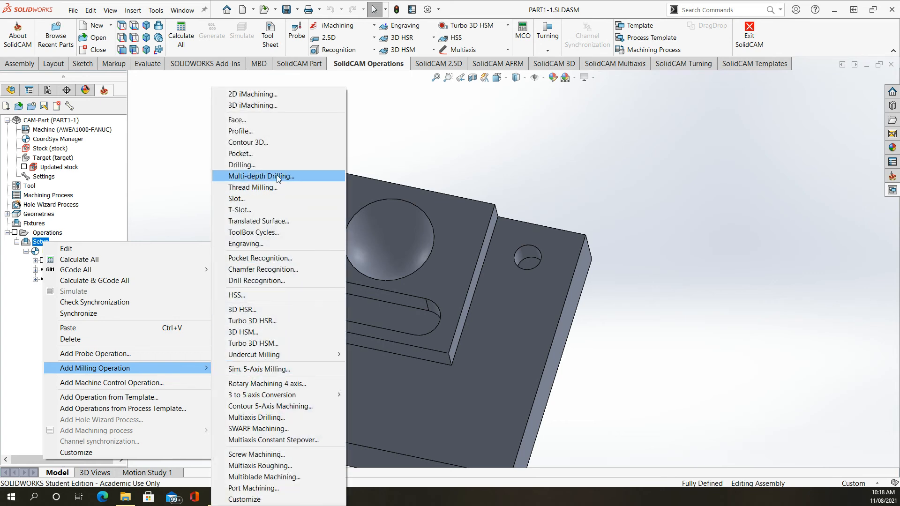
{"action": "left_click", "coordinate": [262, 154]}
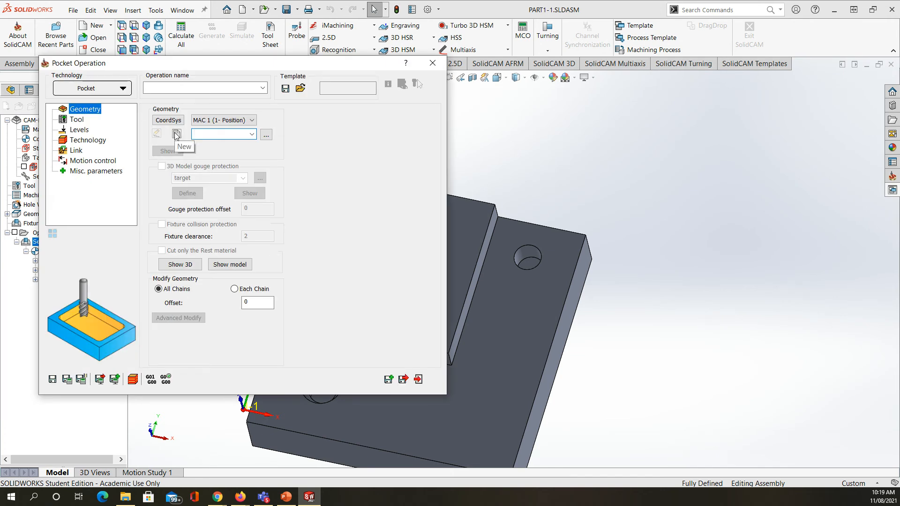
{"action": "left_click", "coordinate": [176, 135]}
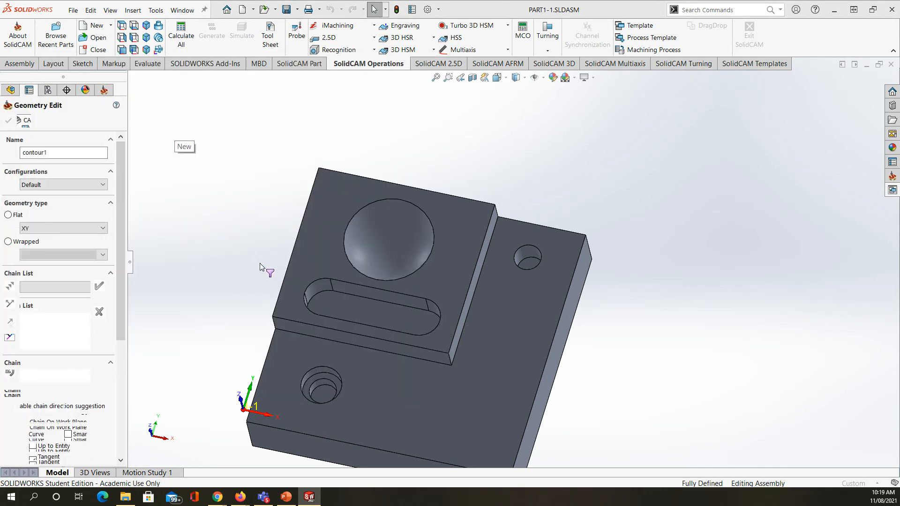
{"action": "left_click", "coordinate": [360, 296]}
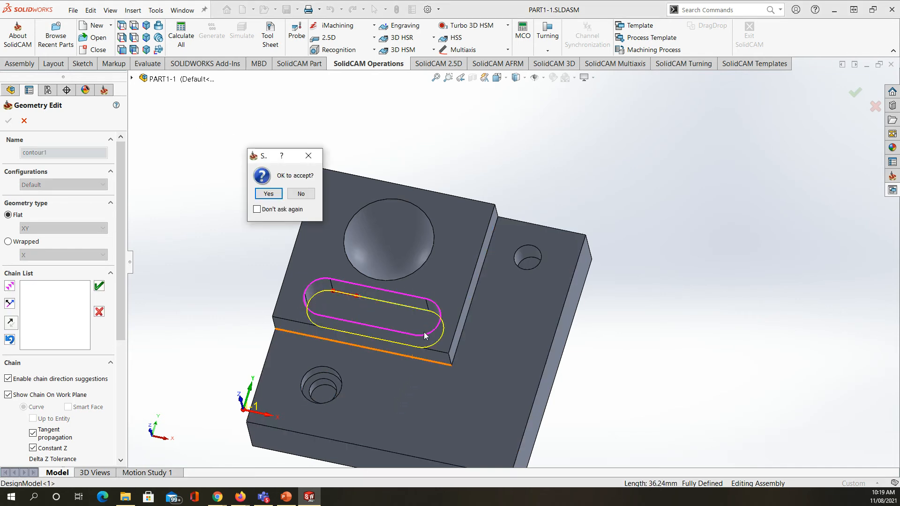
{"action": "left_click", "coordinate": [268, 194]}
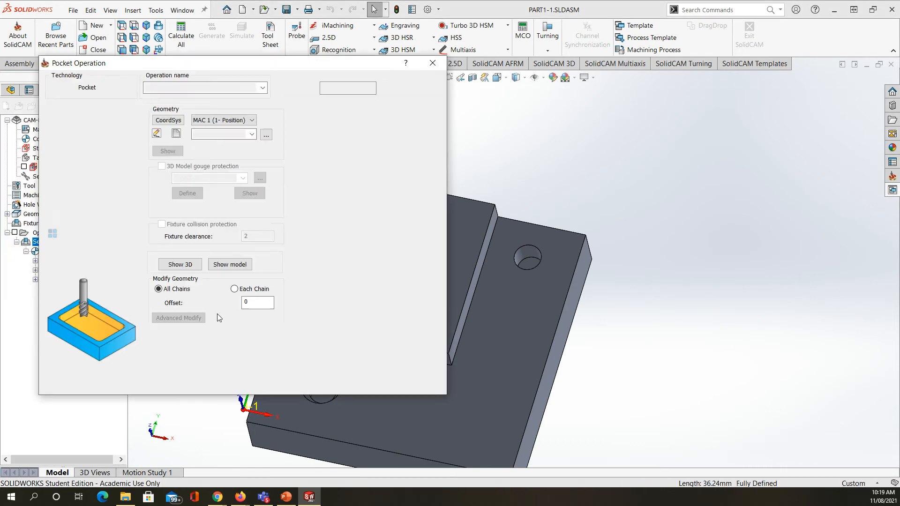
Step: Assign tool 2, the 10 mm end mill, to the Pocket operation
{"action": "left_click", "coordinate": [77, 120]}
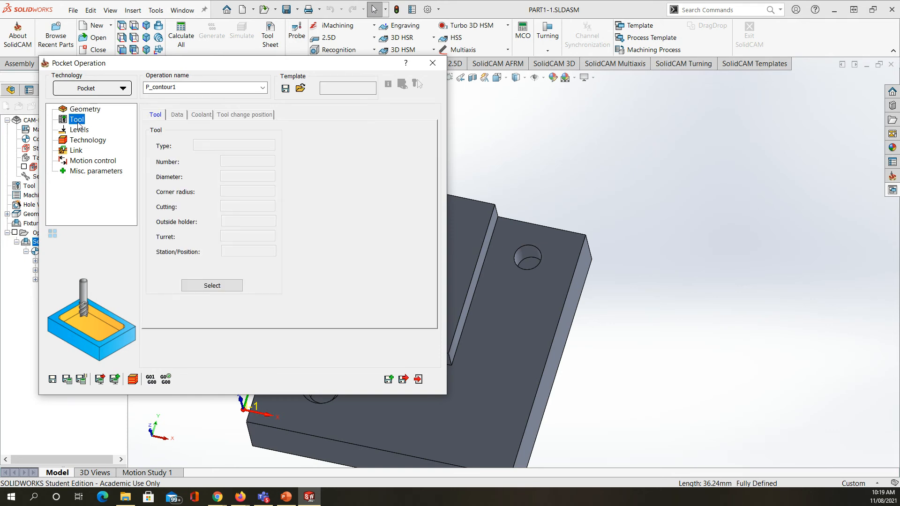
{"action": "left_click", "coordinate": [212, 285]}
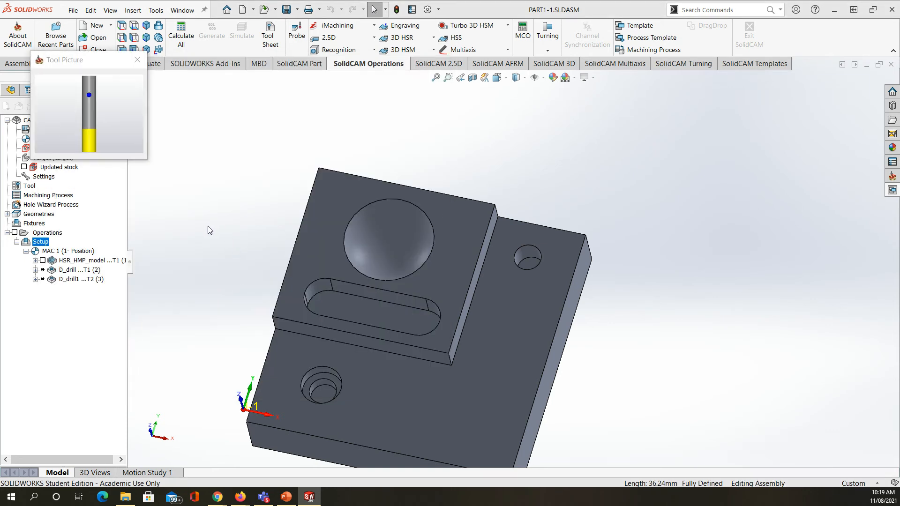
{"action": "left_click", "coordinate": [182, 127]}
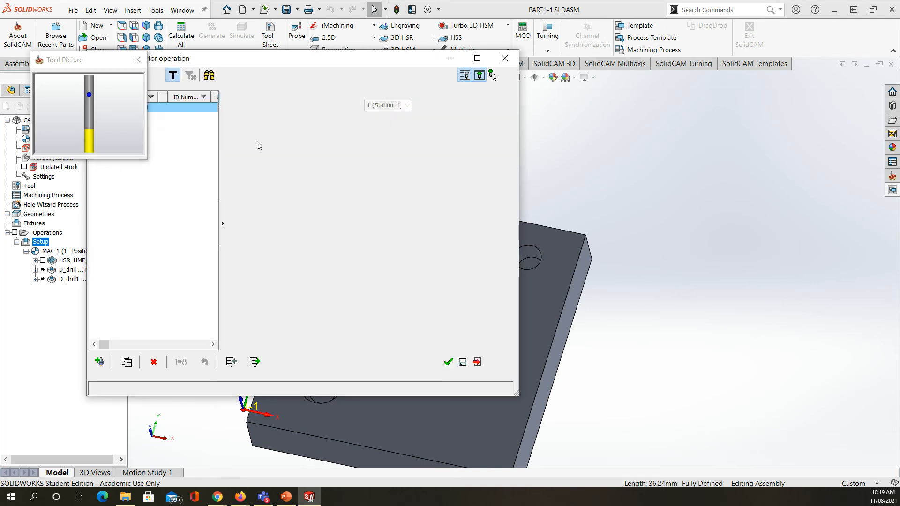
{"action": "left_click", "coordinate": [450, 366]}
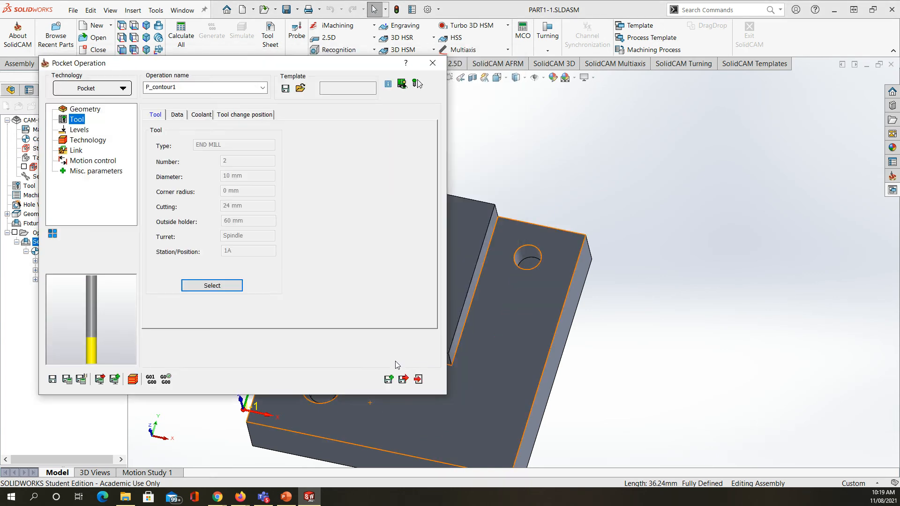
Step: Set the Pocket operation's depth to 10 by picking the floor face of the slot as the lower level
{"action": "left_click", "coordinate": [79, 130]}
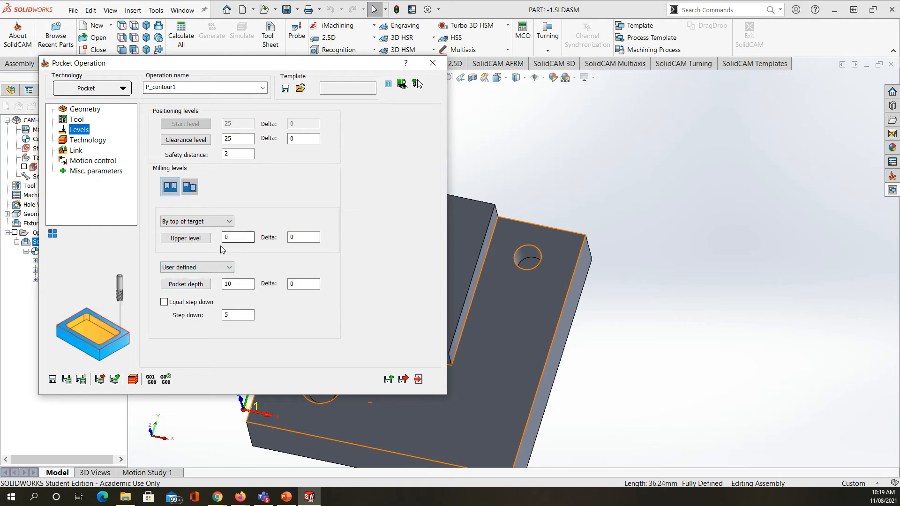
{"action": "left_click", "coordinate": [196, 288]}
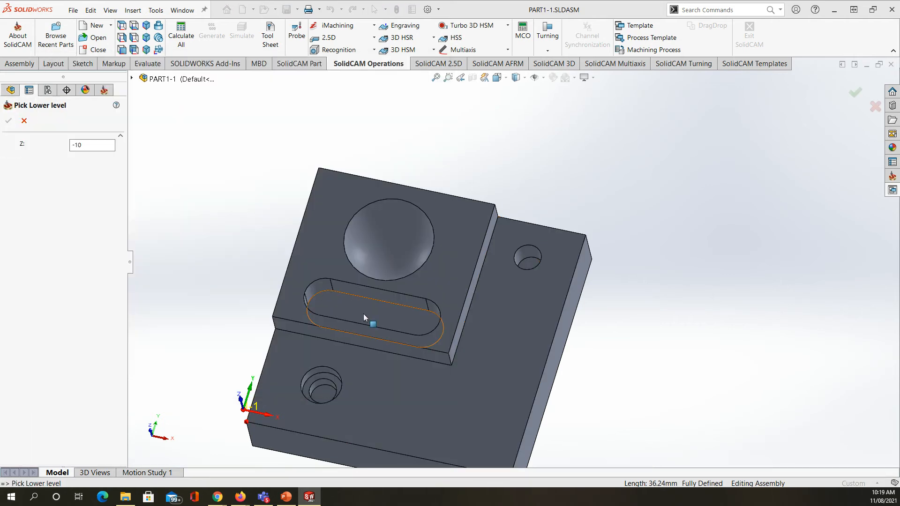
{"action": "left_click", "coordinate": [364, 314]}
{"action": "left_click", "coordinate": [10, 118]}
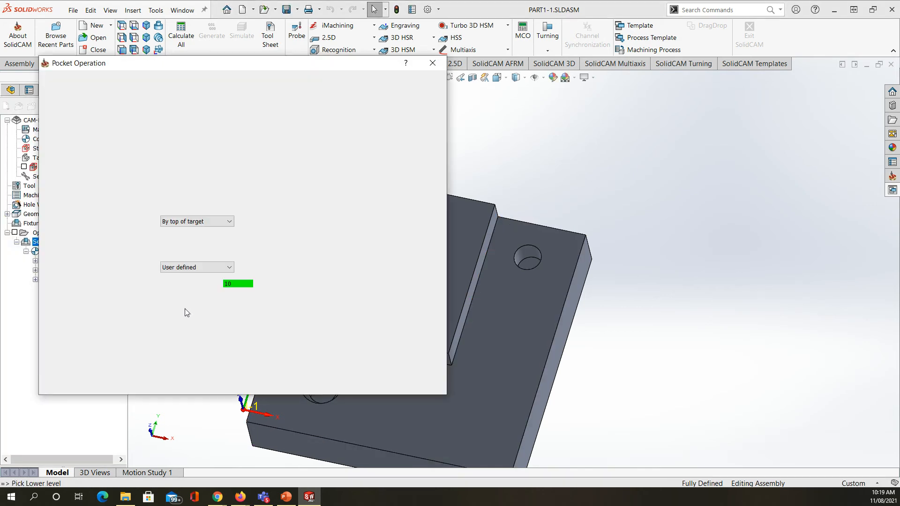
Step: Review the Pocket operation's technology and step-down settings, then save the operation and close it
{"action": "left_click", "coordinate": [88, 142]}
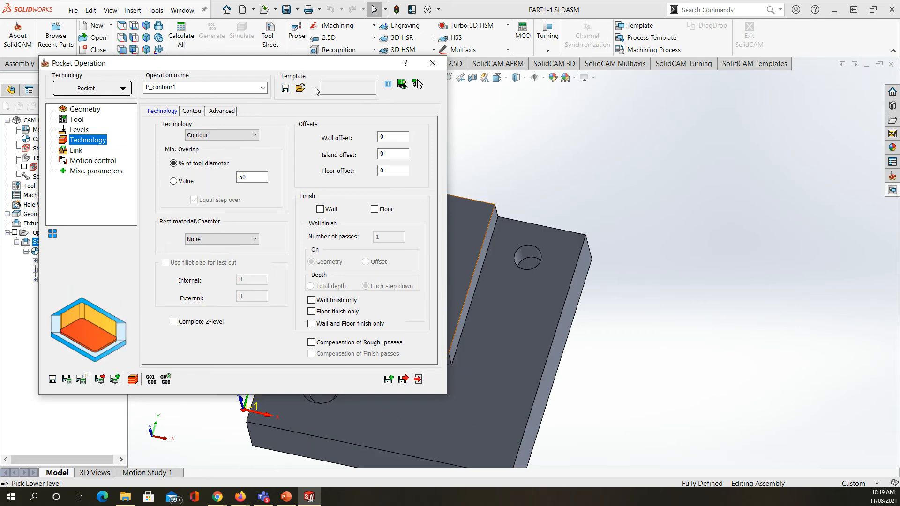
{"action": "left_click_drag", "start_coordinate": [288, 68], "coordinate": [714, 88]}
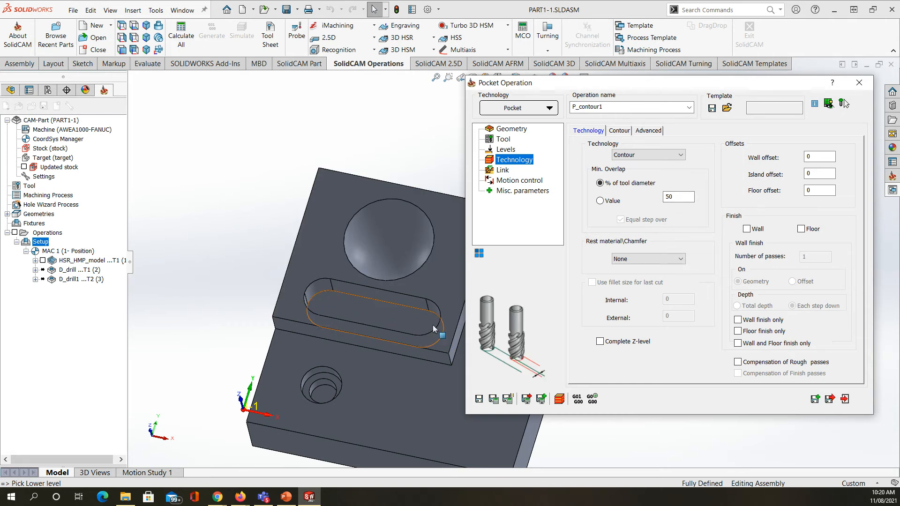
{"action": "left_click", "coordinate": [829, 400]}
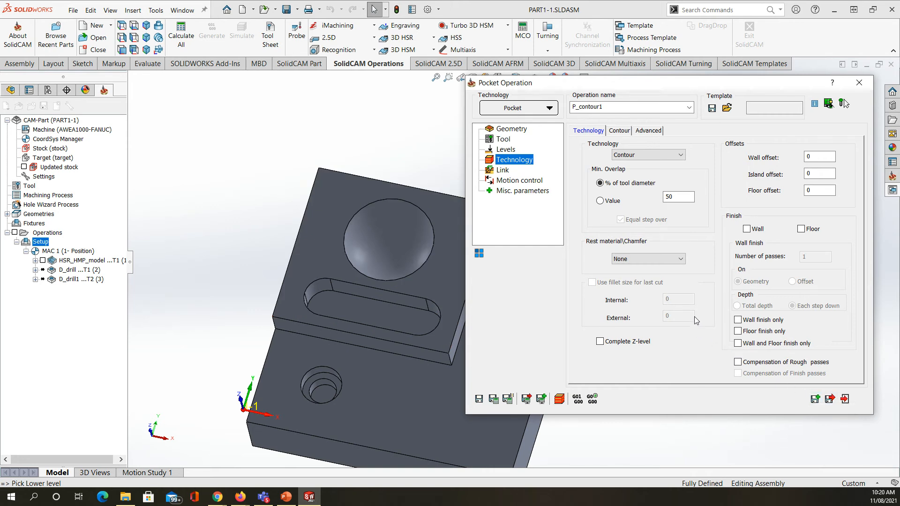
{"action": "left_click", "coordinate": [503, 151]}
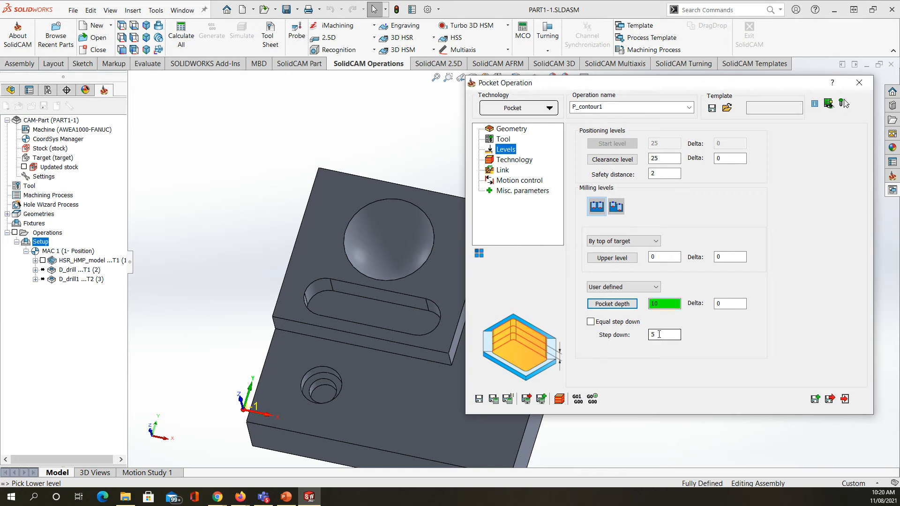
{"action": "left_click", "coordinate": [349, 304]}
{"action": "left_click", "coordinate": [831, 400]}
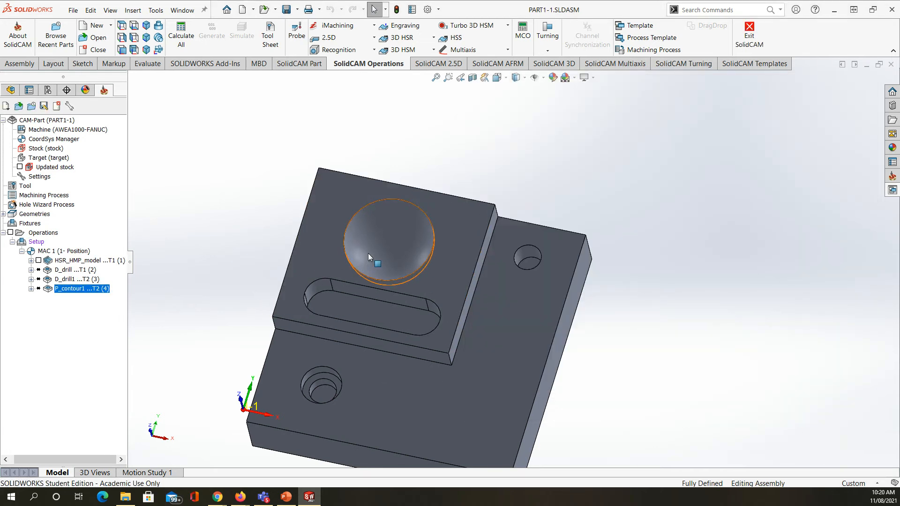
Step: Add an HSS Parallel cuts: Linear operation to the setup, using the MAC 1 (1- Position) coordinate system
{"action": "right_click", "coordinate": [37, 242]}
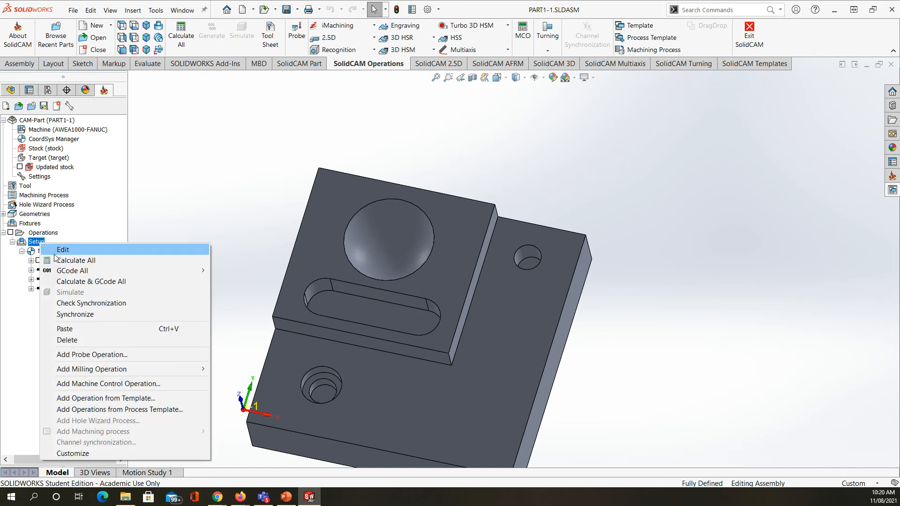
{"action": "mouse_move", "coordinate": [151, 369]}
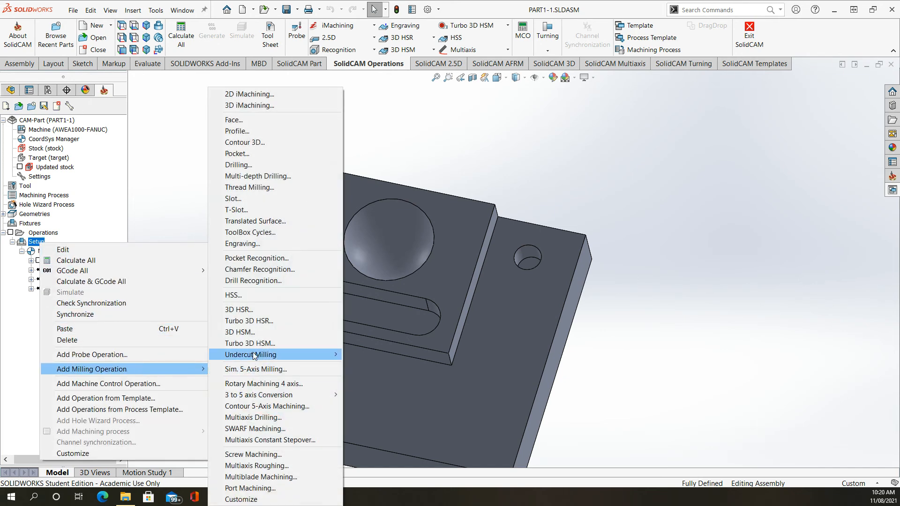
{"action": "left_click", "coordinate": [237, 294]}
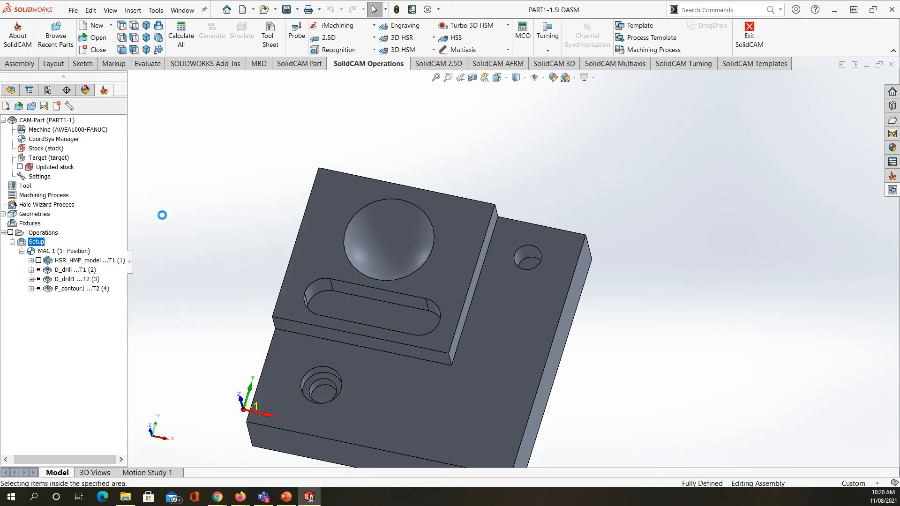
{"action": "right_click", "coordinate": [34, 244]}
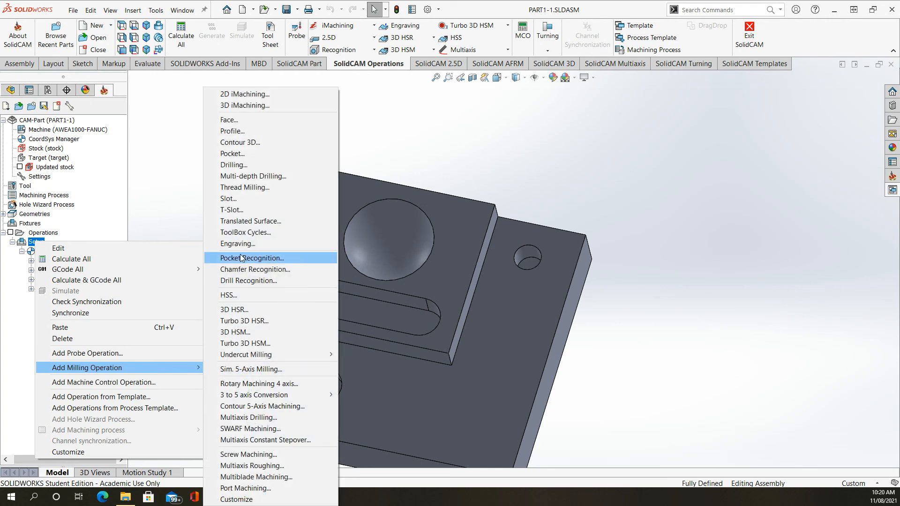
{"action": "left_click", "coordinate": [247, 297]}
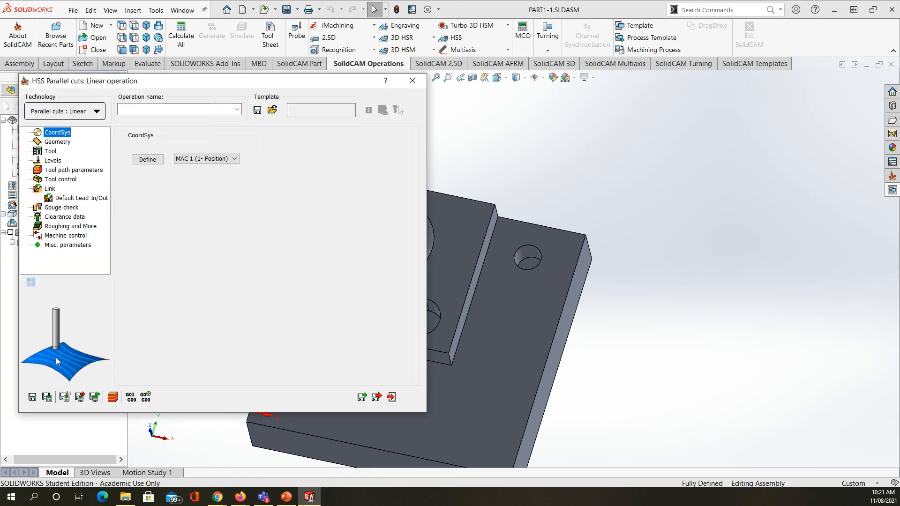
{"action": "left_click", "coordinate": [148, 160]}
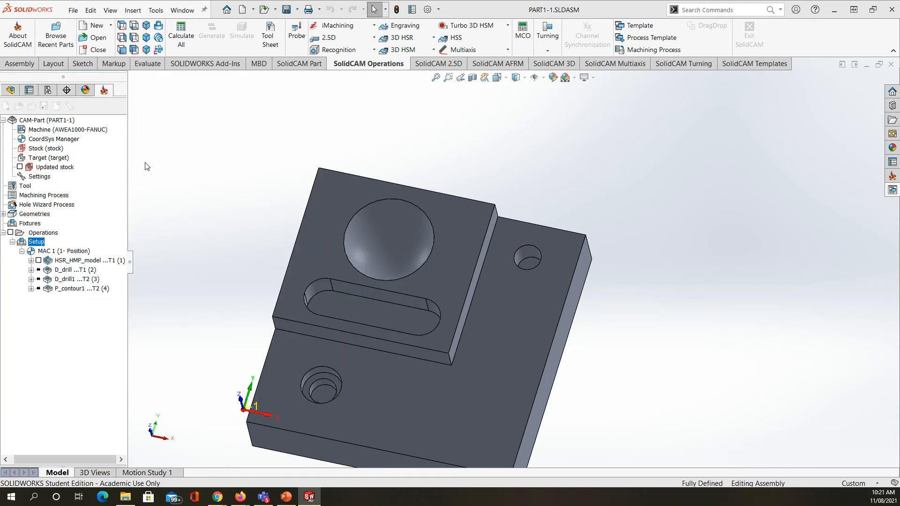
{"action": "left_click", "coordinate": [9, 121]}
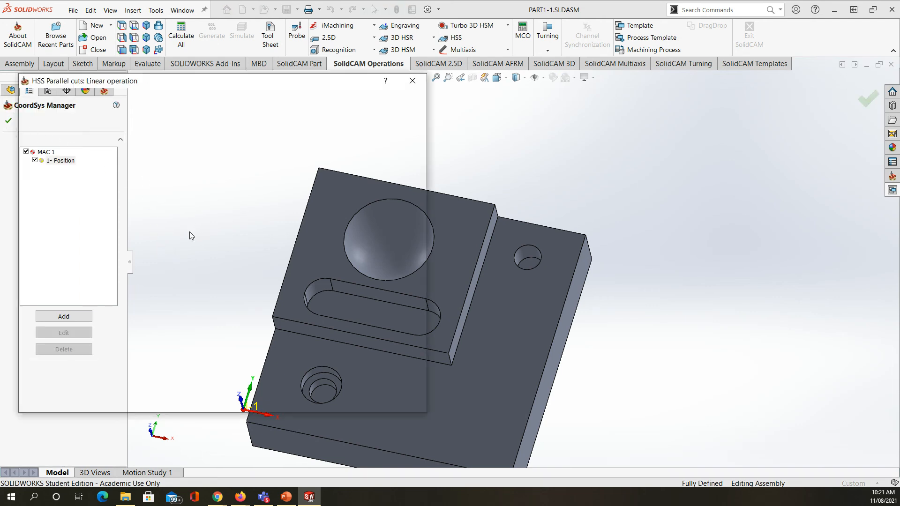
Step: Define the HSS operation's drive surface geometry, named faces, from the spherical recess face in the raised block
{"action": "left_click", "coordinate": [59, 142]}
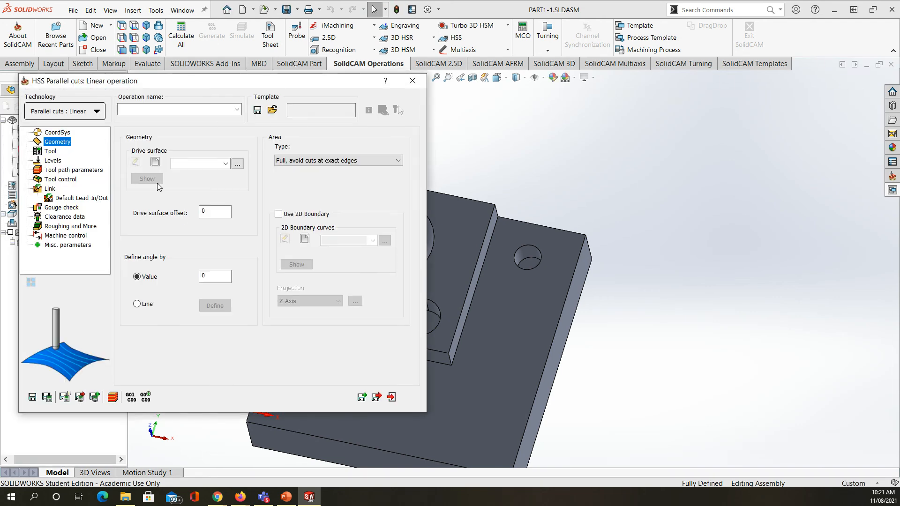
{"action": "left_click", "coordinate": [156, 163]}
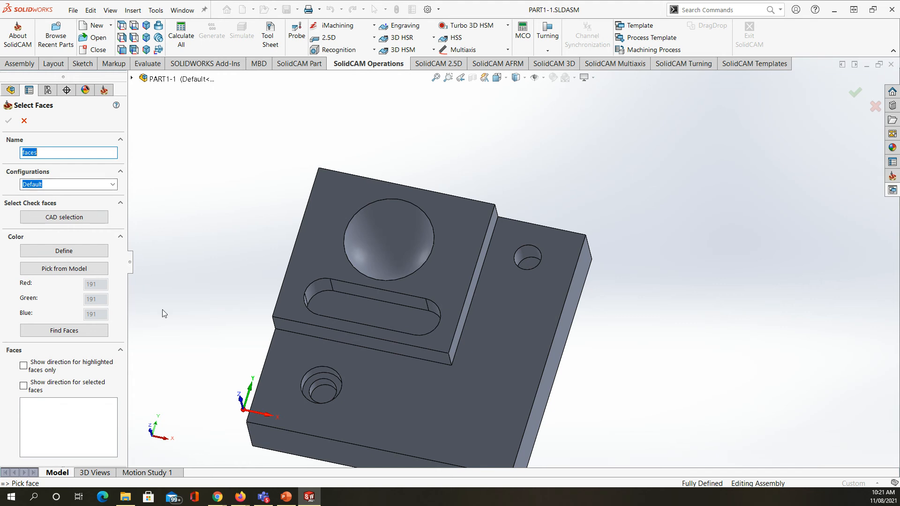
{"action": "left_click", "coordinate": [395, 239]}
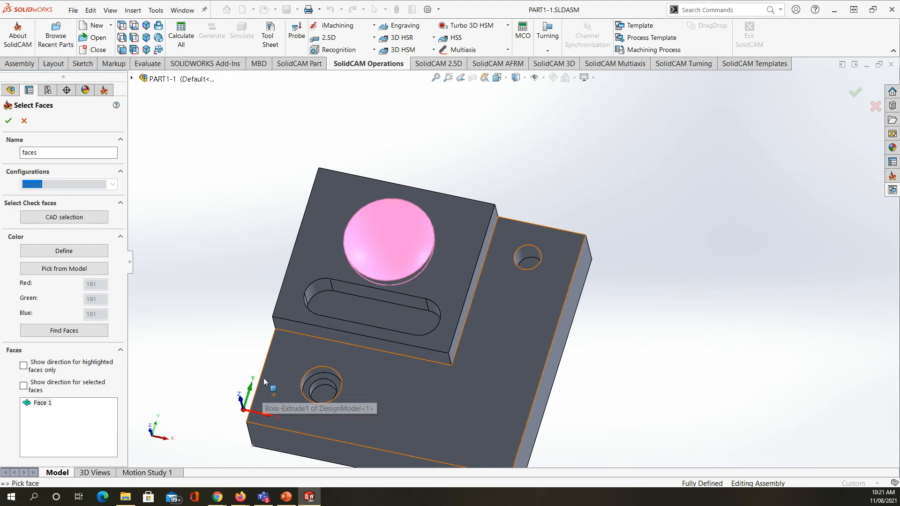
{"action": "left_click", "coordinate": [8, 121]}
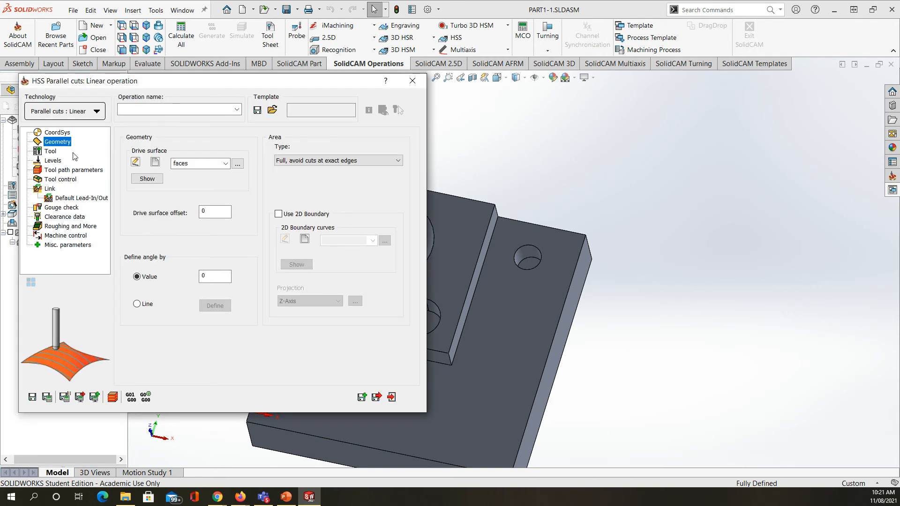
Step: Assign tool 3, the 5 mm ball nose mill, to the HSS operation
{"action": "left_click", "coordinate": [57, 154]}
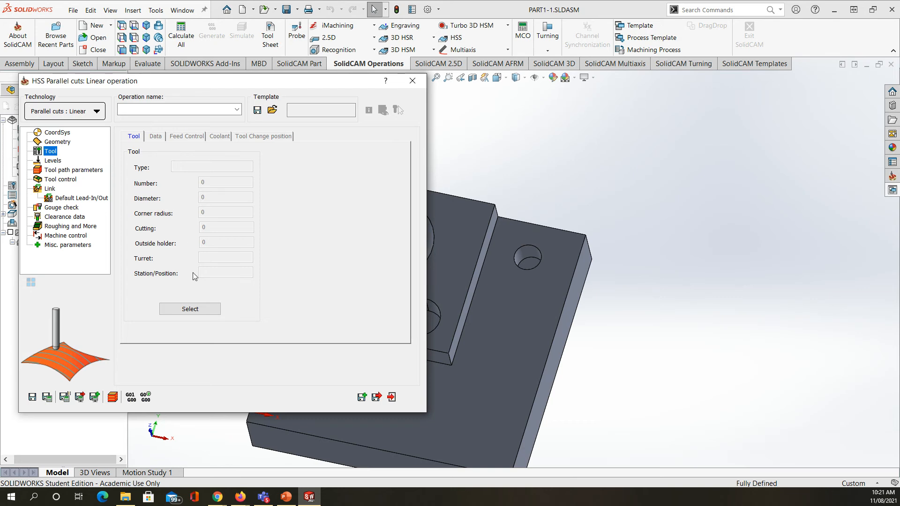
{"action": "left_click", "coordinate": [190, 308]}
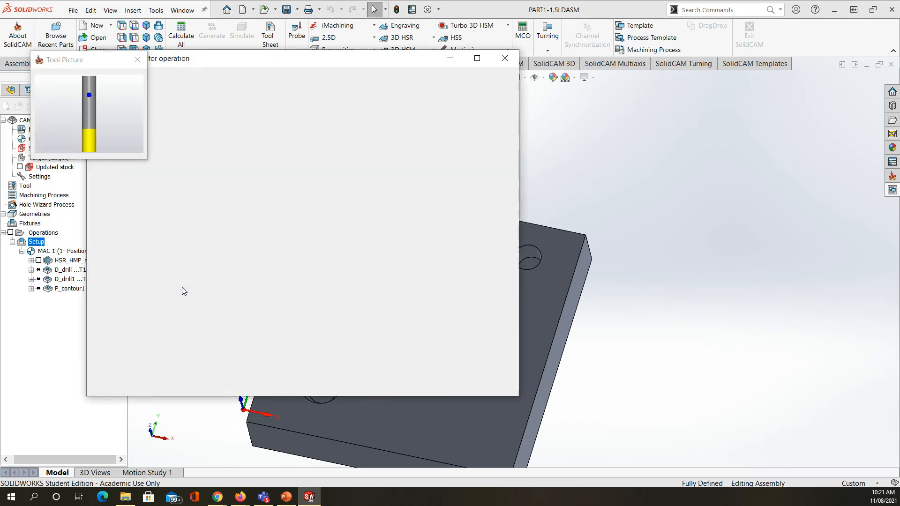
{"action": "left_click", "coordinate": [183, 136]}
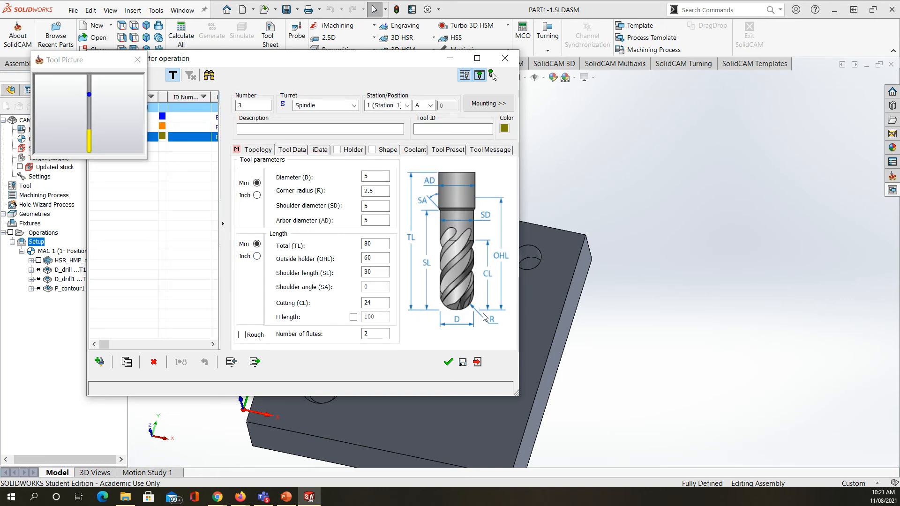
{"action": "left_click", "coordinate": [449, 361]}
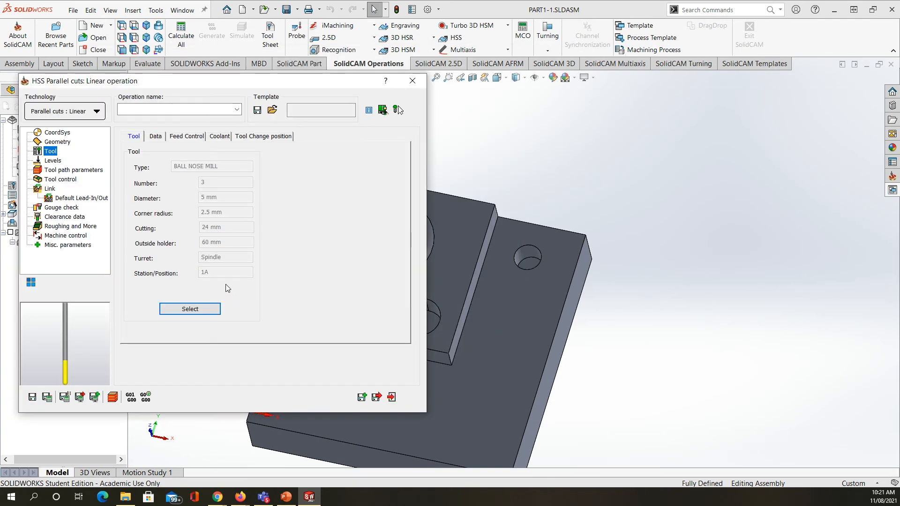
Step: Review the HSS operation's levels and tool path parameters, then save the operation and close it
{"action": "left_click", "coordinate": [51, 162]}
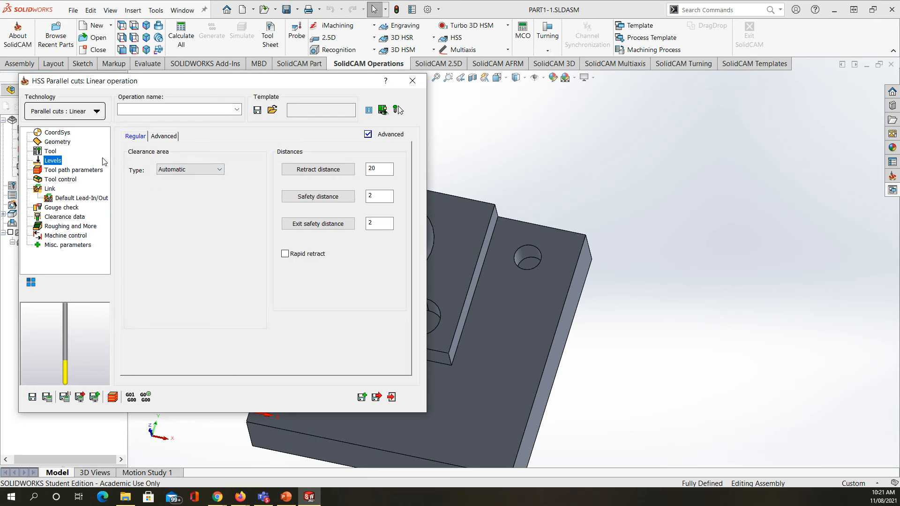
{"action": "left_click", "coordinate": [77, 173]}
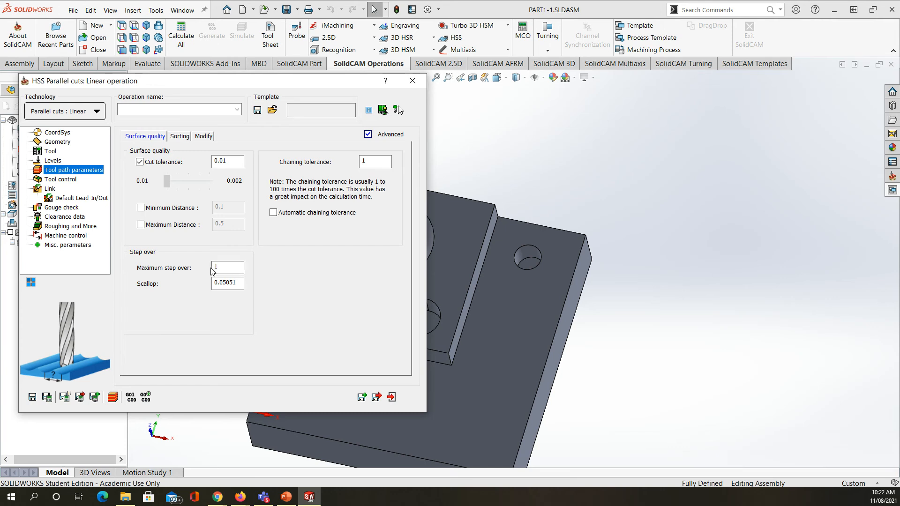
{"action": "left_click", "coordinate": [376, 397]}
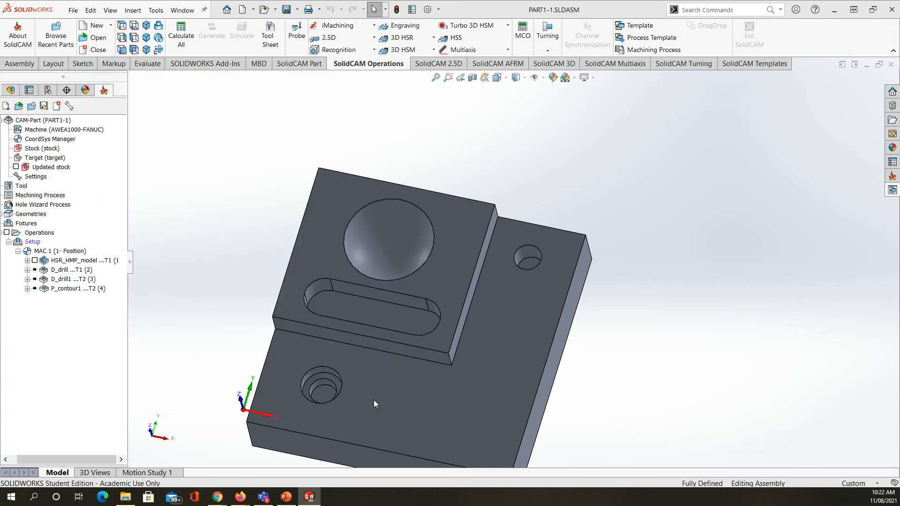
Step: Calculate the HSS operation and examine its tool path over the spherical recess up close
{"action": "right_click", "coordinate": [67, 302]}
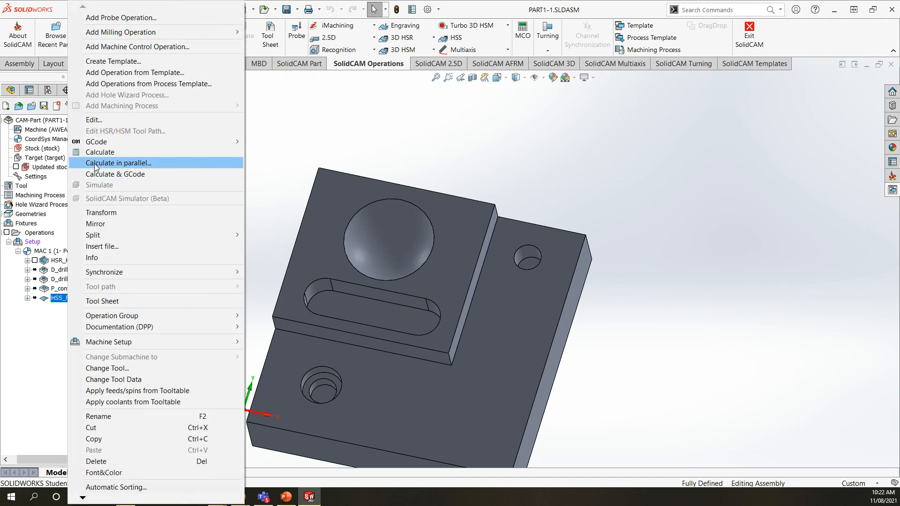
{"action": "left_click", "coordinate": [101, 152]}
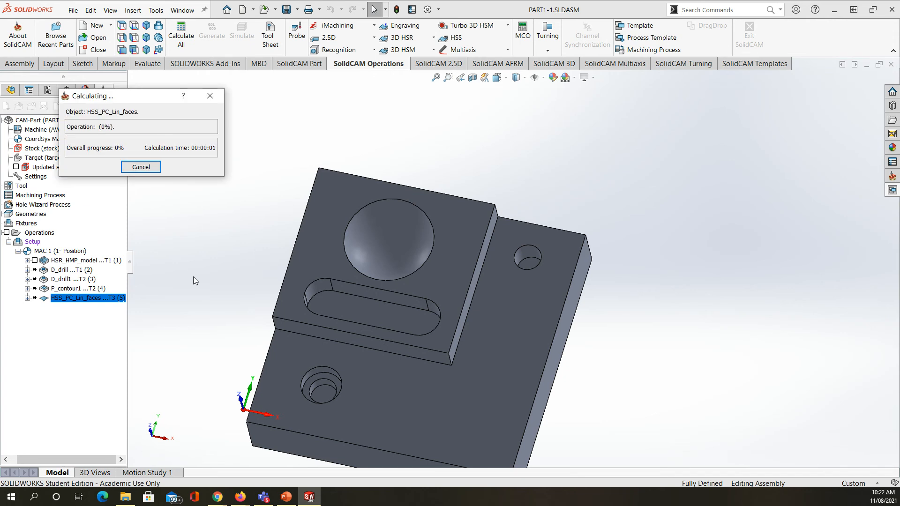
{"action": "middle_click_drag", "start_coordinate": [339, 231], "coordinate": [309, 266]}
{"action": "scroll", "coordinate": [373, 251], "scroll_direction": "up", "scroll_amount": 3}
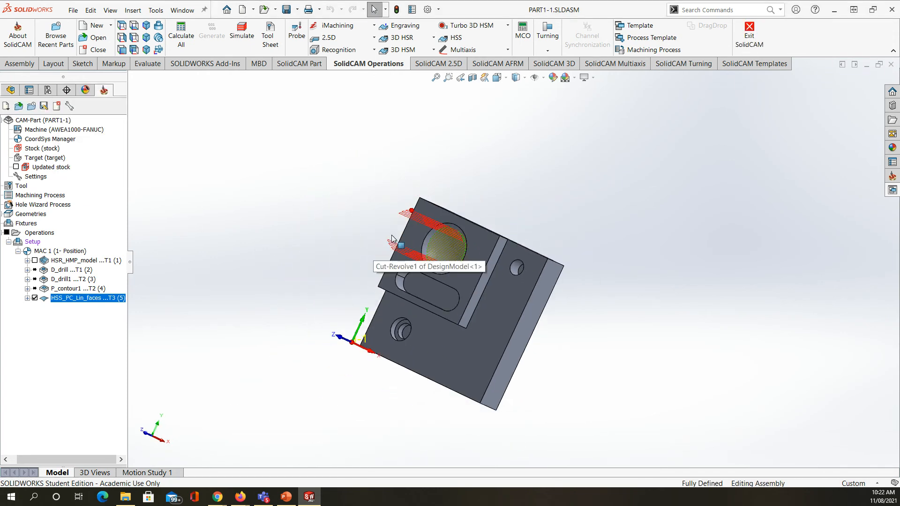
{"action": "scroll", "coordinate": [393, 233], "scroll_direction": "down", "scroll_amount": 6}
{"action": "middle_click_drag", "start_coordinate": [536, 288], "coordinate": [554, 246]}
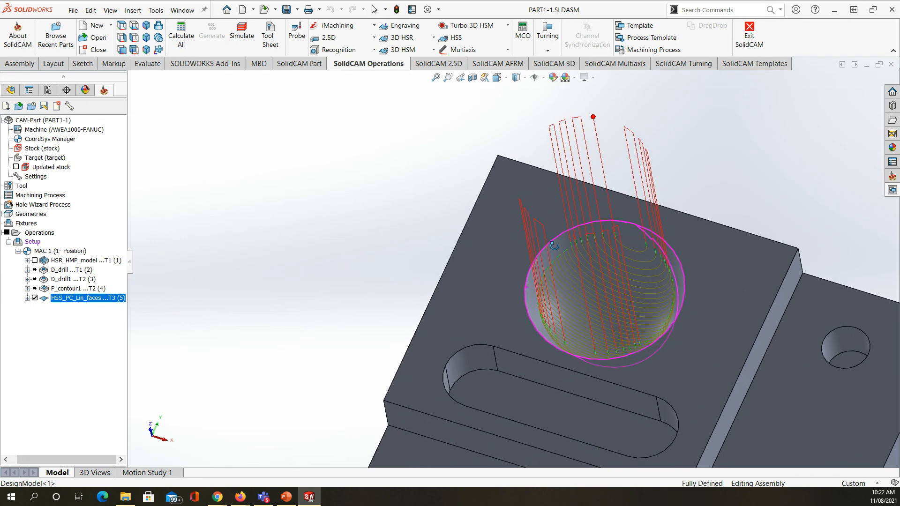
{"action": "scroll", "coordinate": [605, 237], "scroll_direction": "down", "scroll_amount": 5}
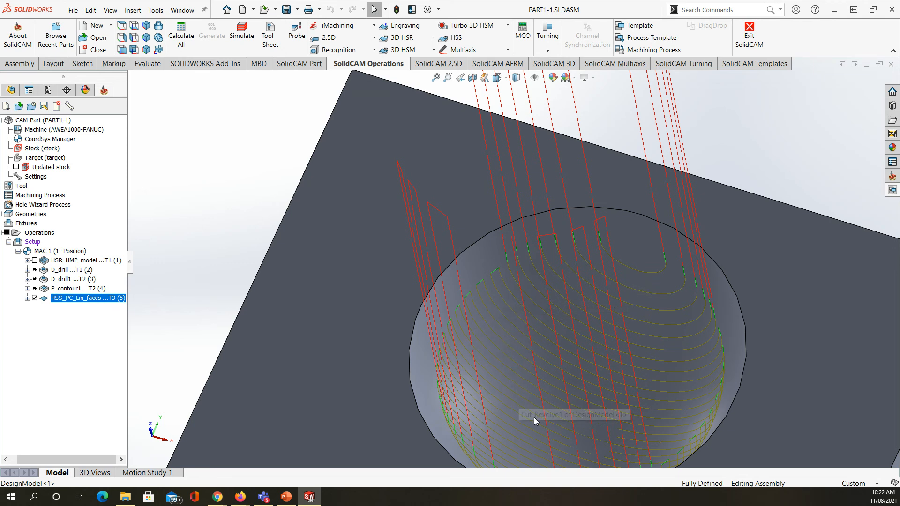
Step: Simulate the HSS operation, check the rest material after the operation, then close the simulation
{"action": "right_click", "coordinate": [75, 301]}
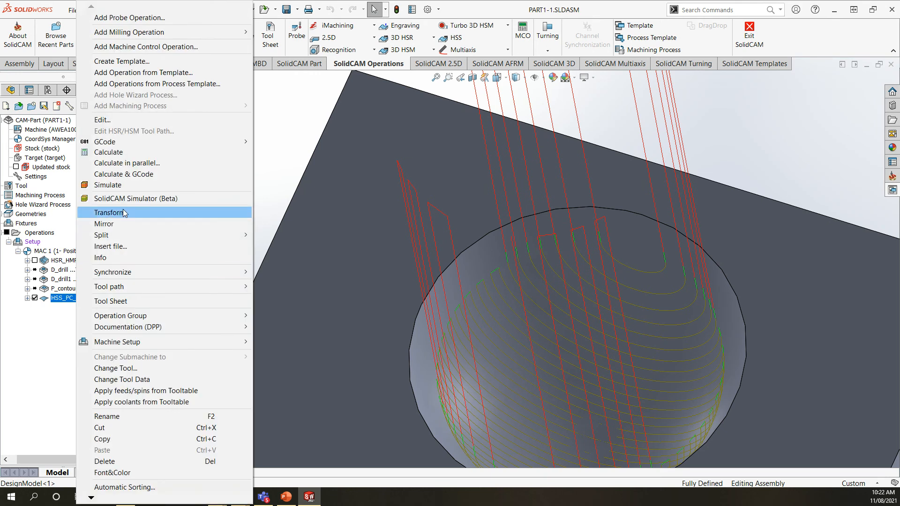
{"action": "left_click", "coordinate": [120, 186]}
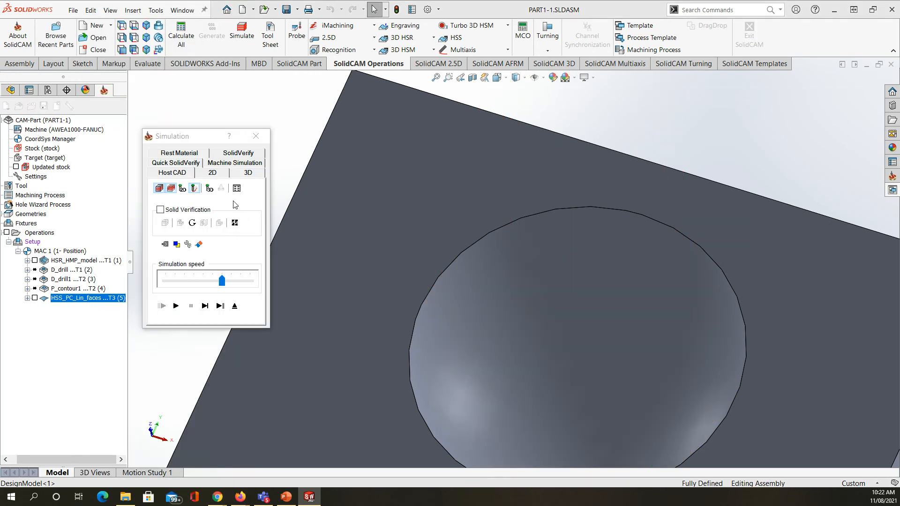
{"action": "left_click", "coordinate": [184, 155]}
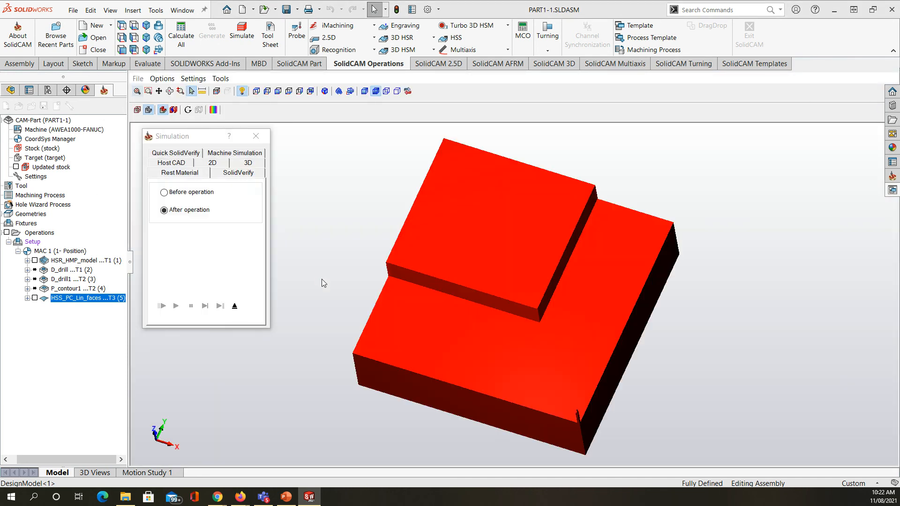
{"action": "scroll", "coordinate": [477, 185], "scroll_direction": "up", "scroll_amount": 4}
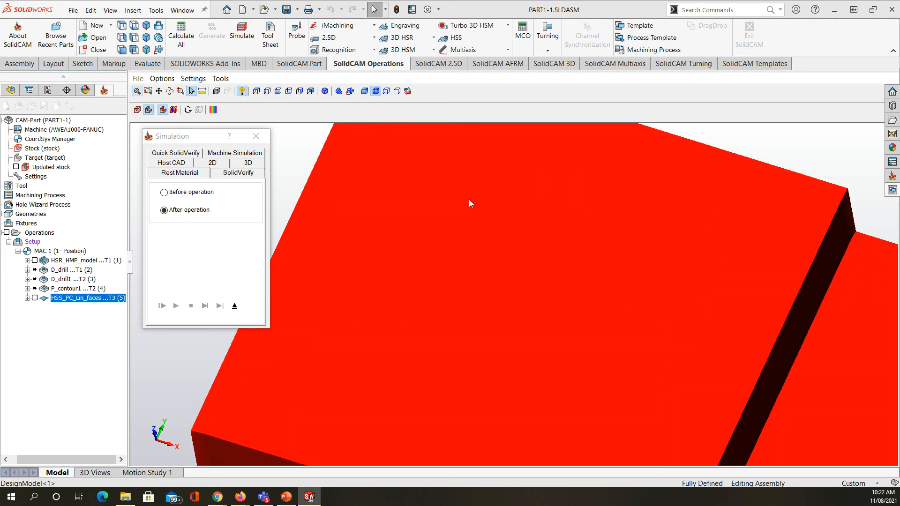
{"action": "scroll", "coordinate": [469, 199], "scroll_direction": "down", "scroll_amount": 2}
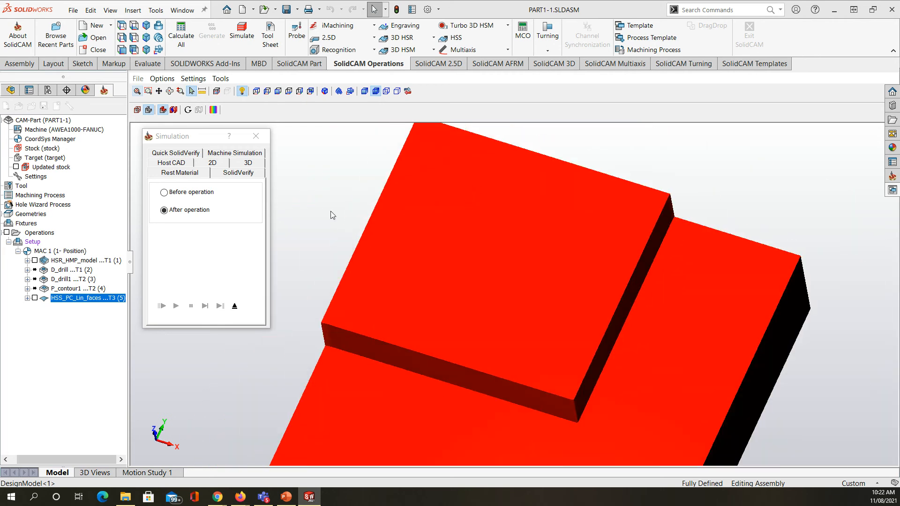
{"action": "left_click", "coordinate": [256, 136]}
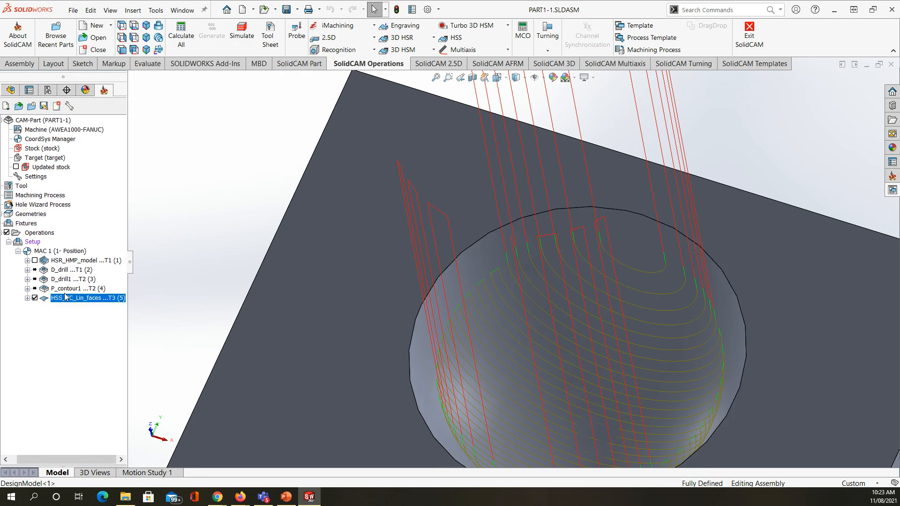
Step: Edit the HSS operation, set its maximum step over to 0.1, and save and close the operation
{"action": "scroll", "coordinate": [443, 347], "scroll_direction": "up", "scroll_amount": 5}
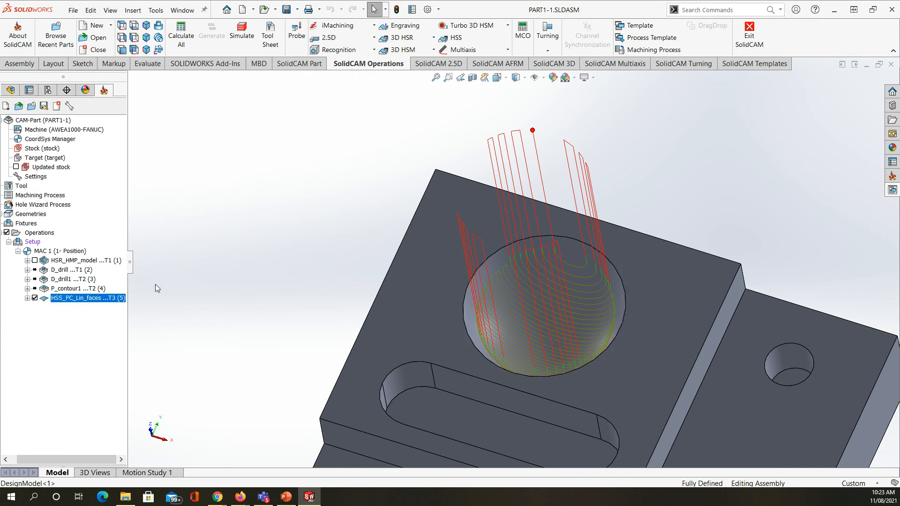
{"action": "right_click", "coordinate": [86, 299]}
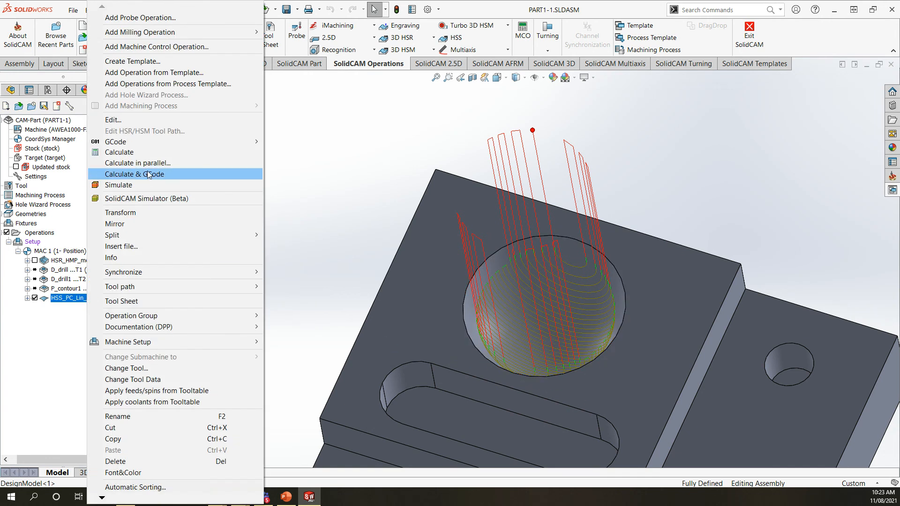
{"action": "left_click", "coordinate": [120, 122]}
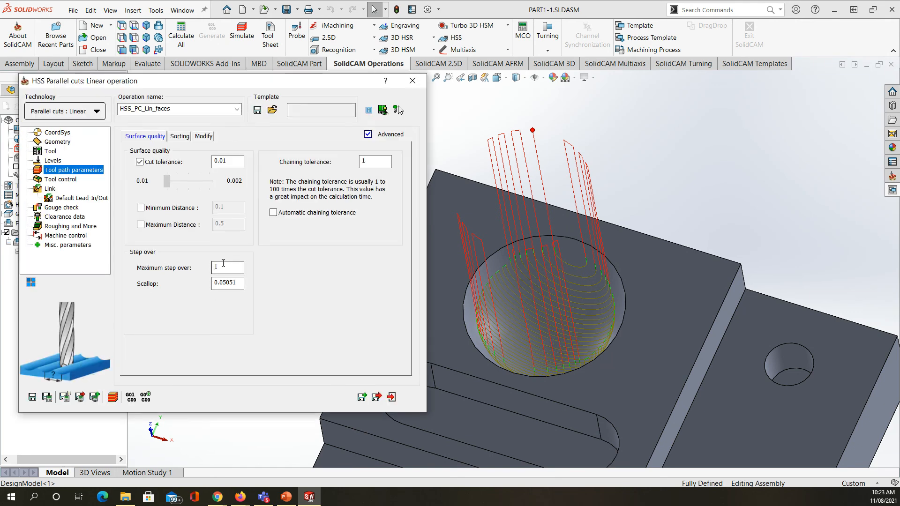
{"action": "left_click", "coordinate": [219, 266]}
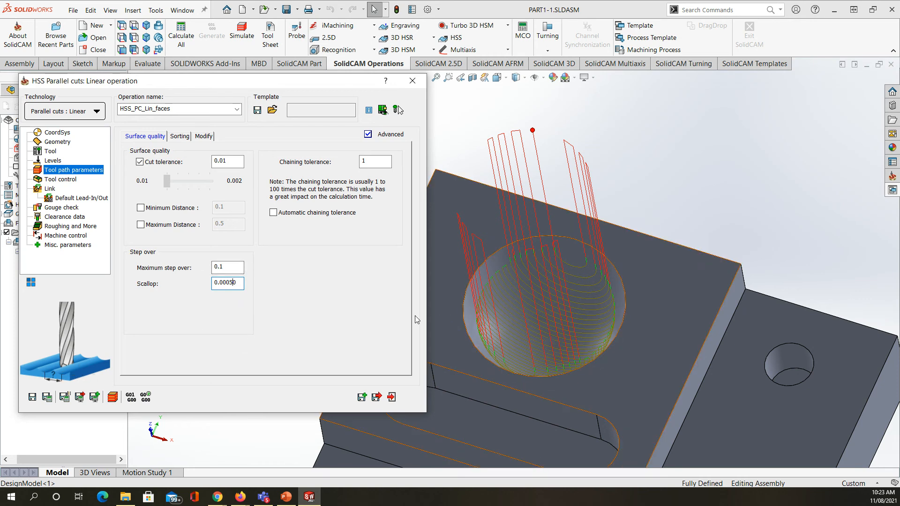
{"action": "left_click", "coordinate": [377, 398]}
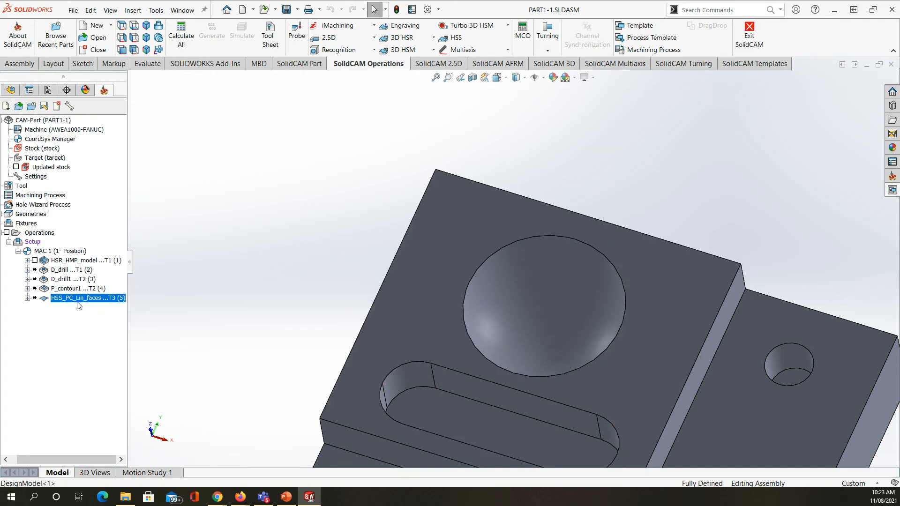
Step: Recalculate the HSS operation and examine the denser tool path over the spherical recess up close
{"action": "right_click", "coordinate": [72, 302]}
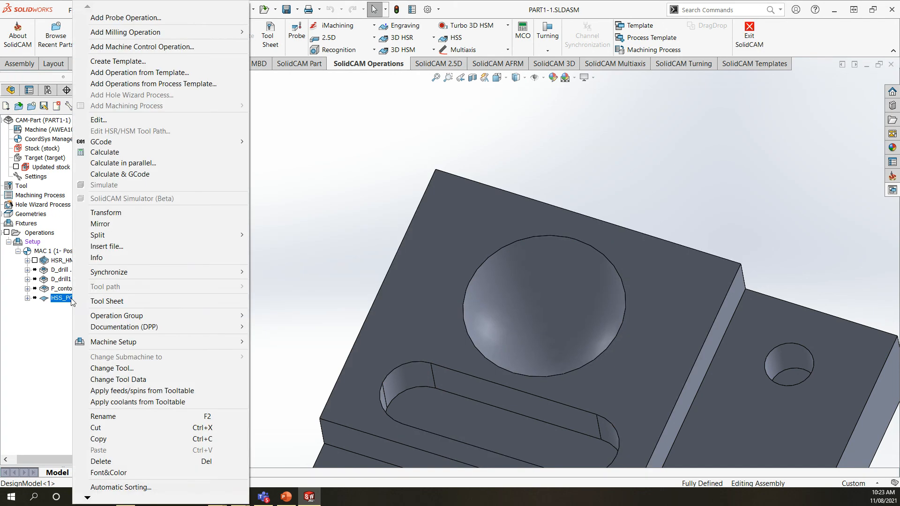
{"action": "left_click", "coordinate": [106, 154]}
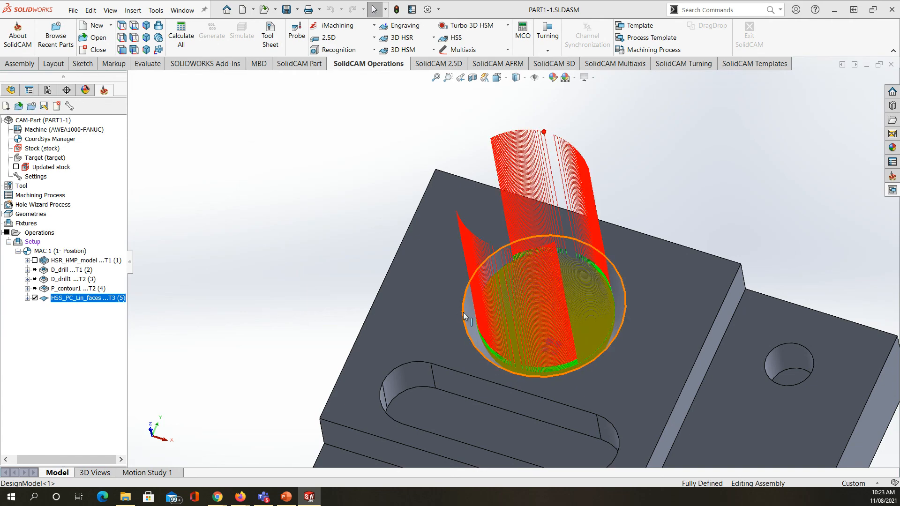
{"action": "middle_click_drag", "start_coordinate": [530, 319], "coordinate": [574, 296]}
{"action": "scroll", "coordinate": [575, 298], "scroll_direction": "down", "scroll_amount": 5}
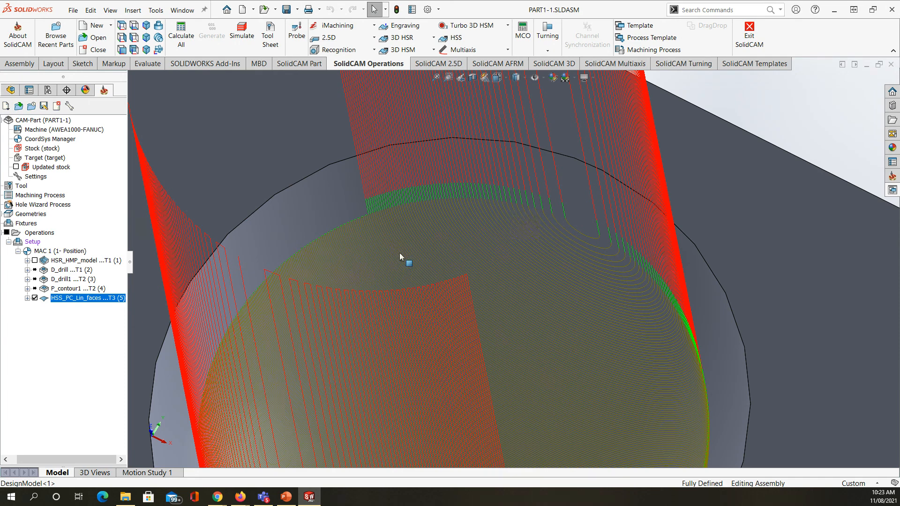
{"action": "scroll", "coordinate": [403, 337], "scroll_direction": "up", "scroll_amount": 5}
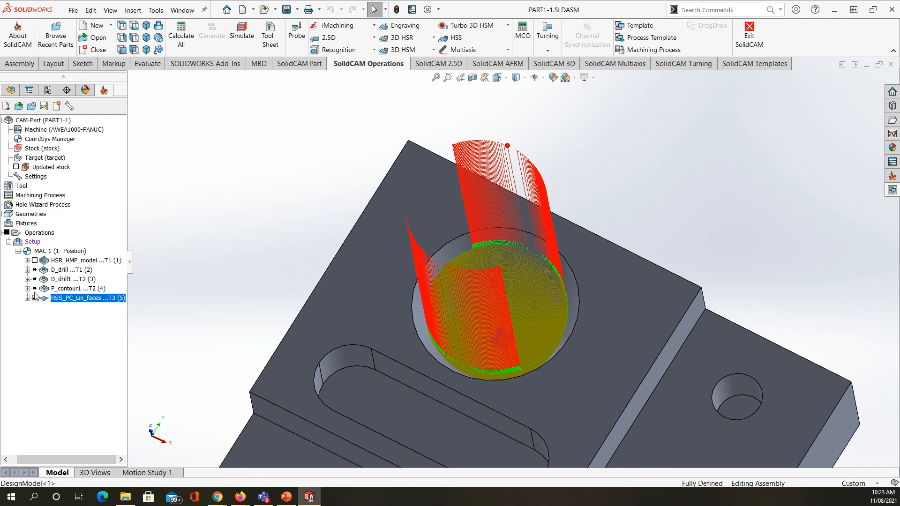
Step: Calculate all operations of the setup, including those already calculated, and inspect the combined tool paths around the whole part
{"action": "right_click", "coordinate": [35, 243]}
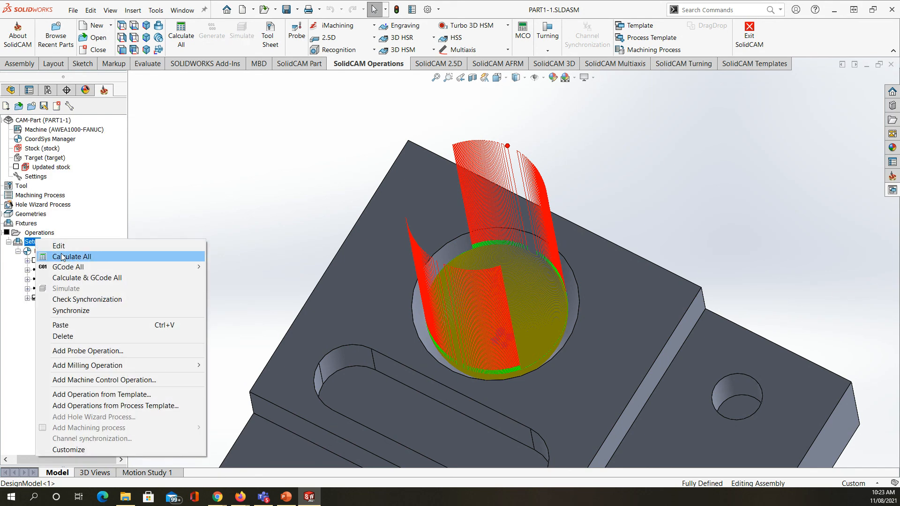
{"action": "left_click", "coordinate": [56, 256]}
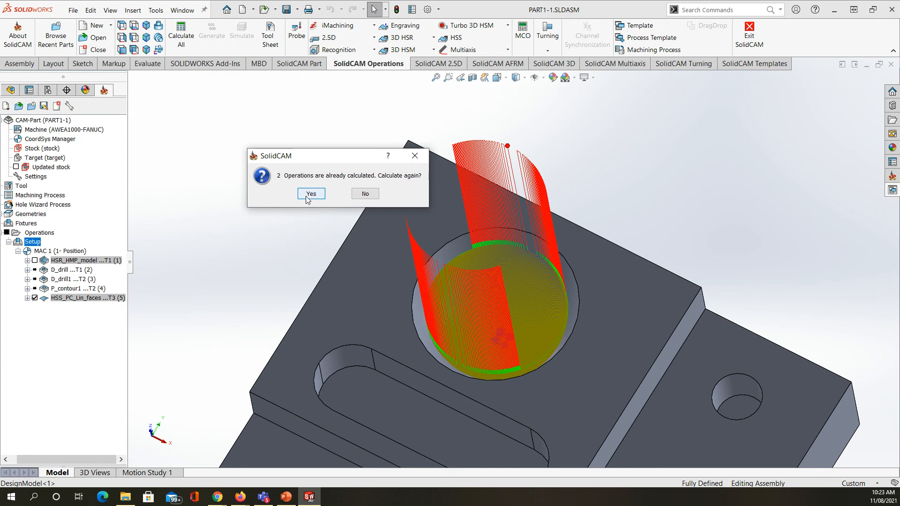
{"action": "left_click", "coordinate": [307, 197]}
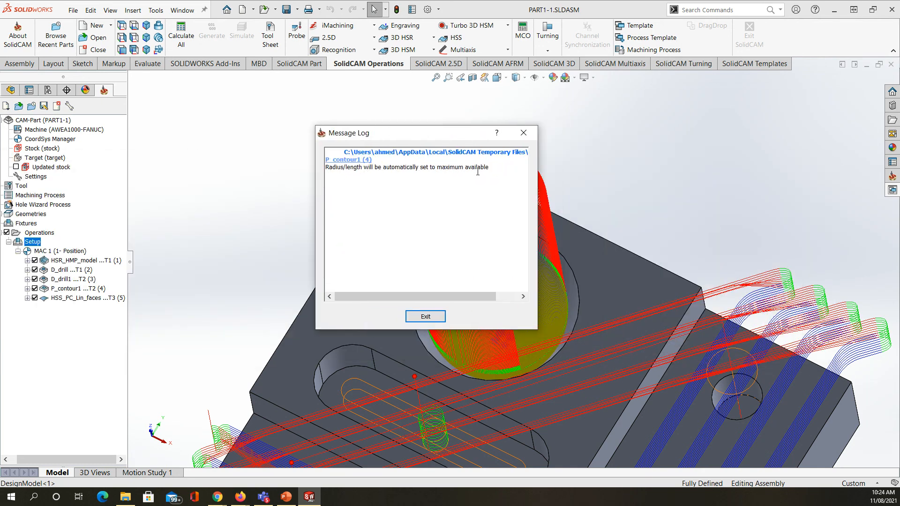
{"action": "left_click", "coordinate": [425, 316]}
{"action": "scroll", "coordinate": [328, 304], "scroll_direction": "up", "scroll_amount": 5}
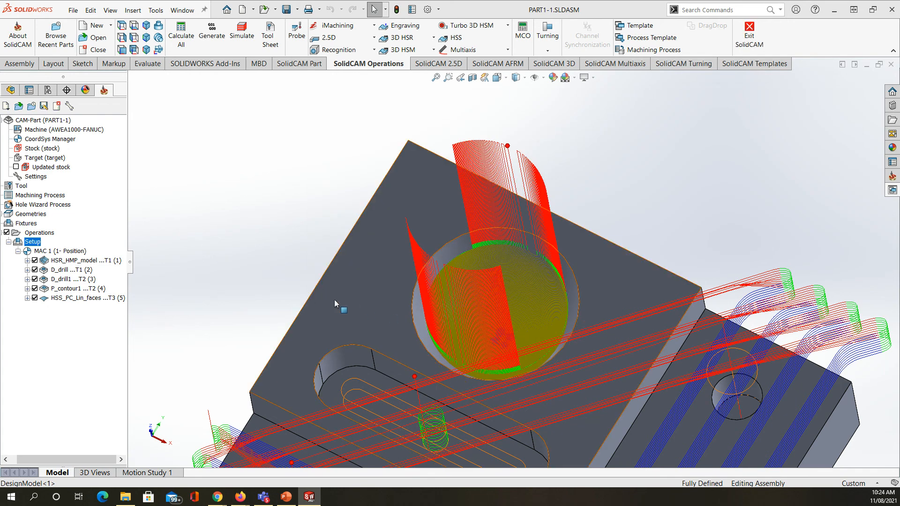
{"action": "middle_click_drag", "start_coordinate": [305, 308], "coordinate": [381, 293]}
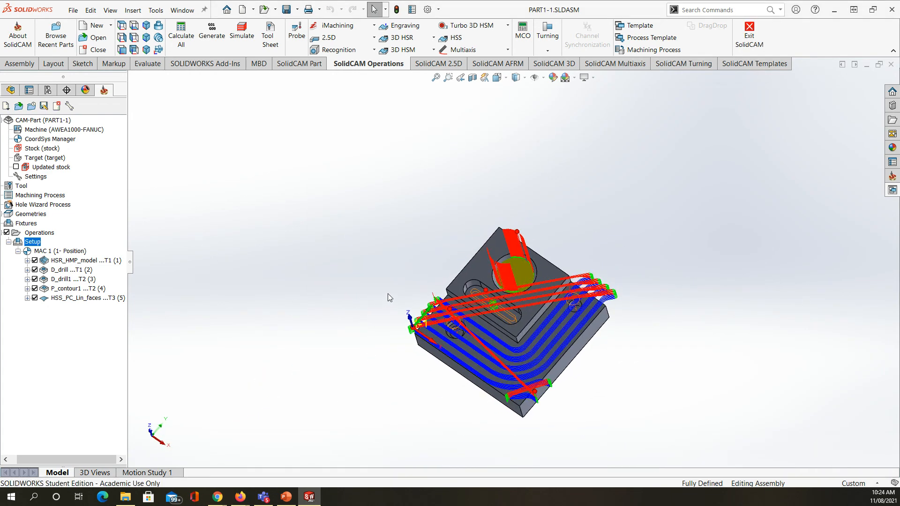
{"action": "scroll", "coordinate": [539, 300], "scroll_direction": "down", "scroll_amount": 3}
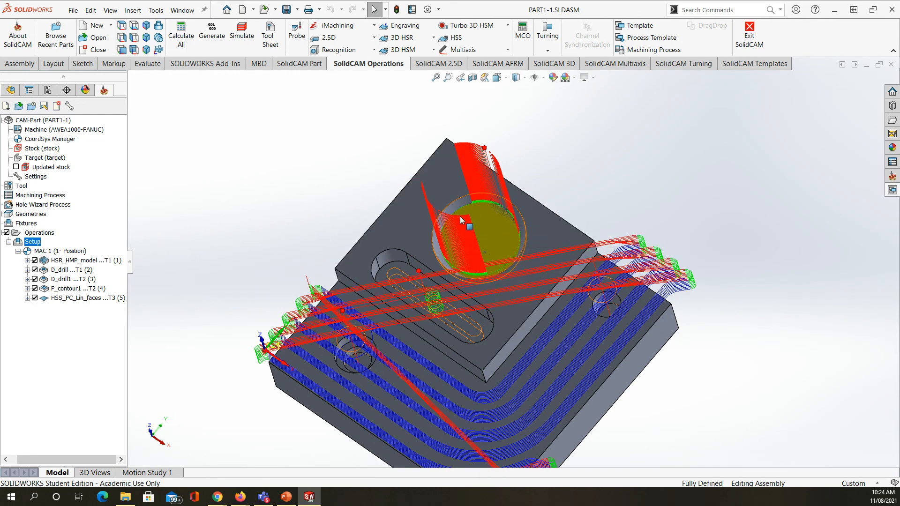
{"action": "middle_click_drag", "start_coordinate": [484, 306], "coordinate": [497, 226]}
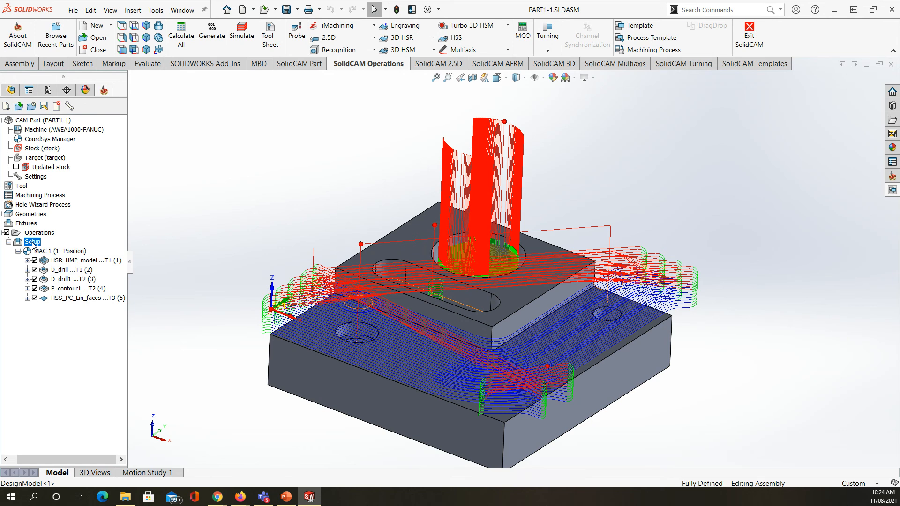
Step: Generate the G-code for all operations of the setup under the file name Setup
{"action": "right_click", "coordinate": [33, 244]}
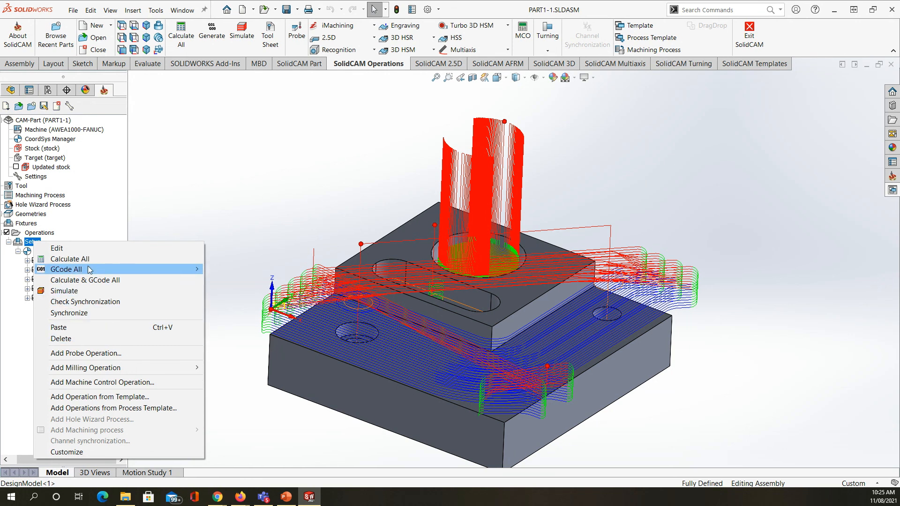
{"action": "mouse_move", "coordinate": [71, 268]}
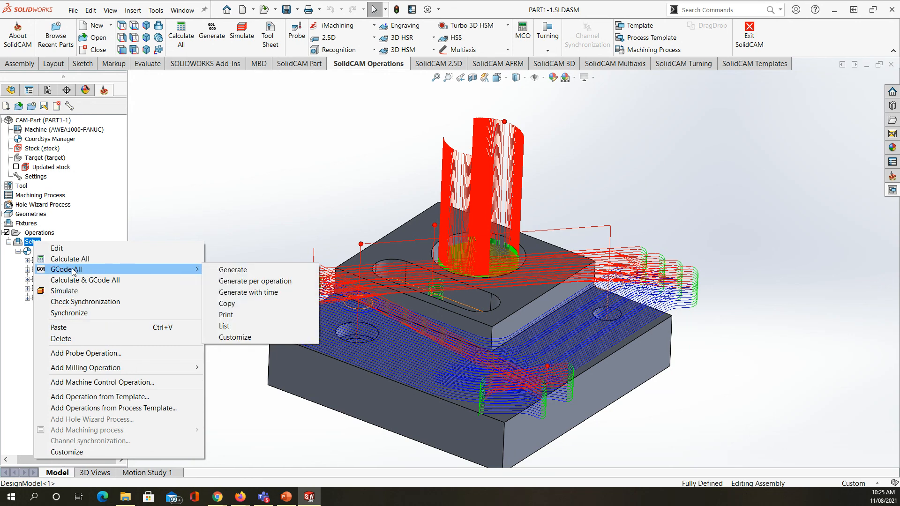
{"action": "left_click", "coordinate": [244, 271]}
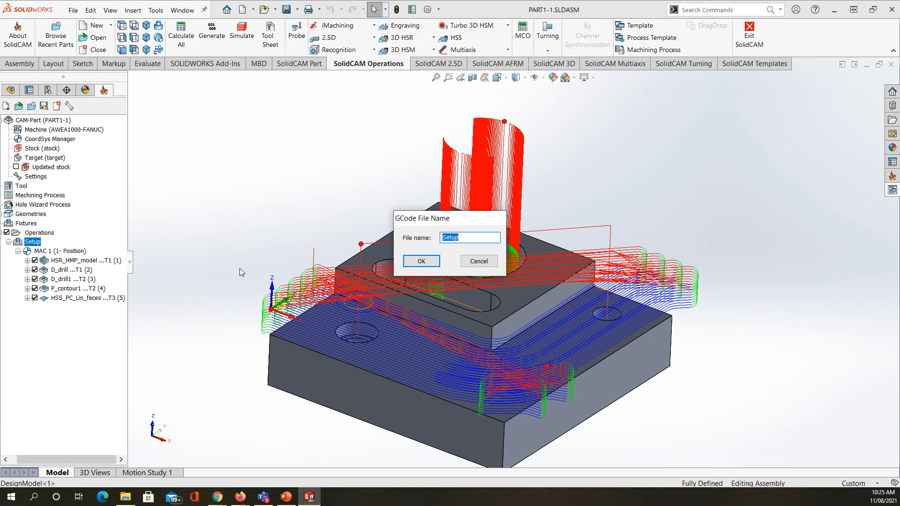
{"action": "left_click", "coordinate": [421, 261]}
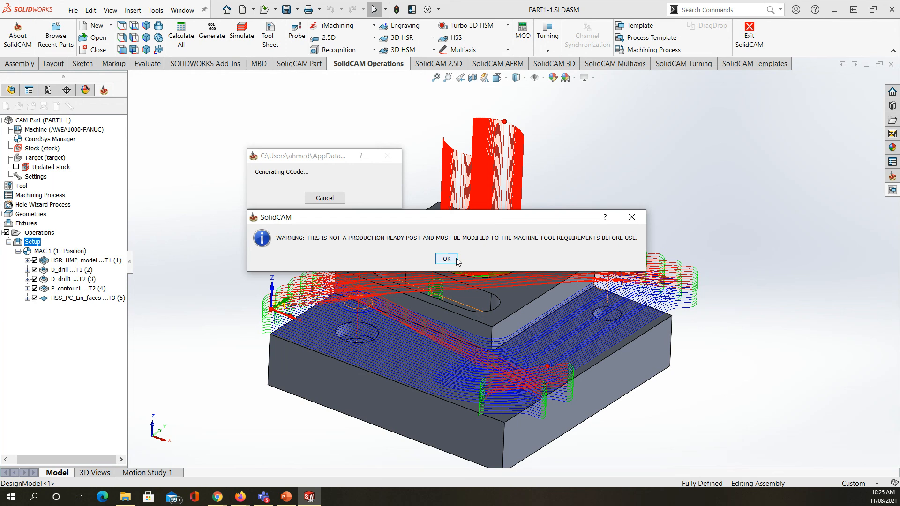
{"action": "left_click", "coordinate": [457, 258]}
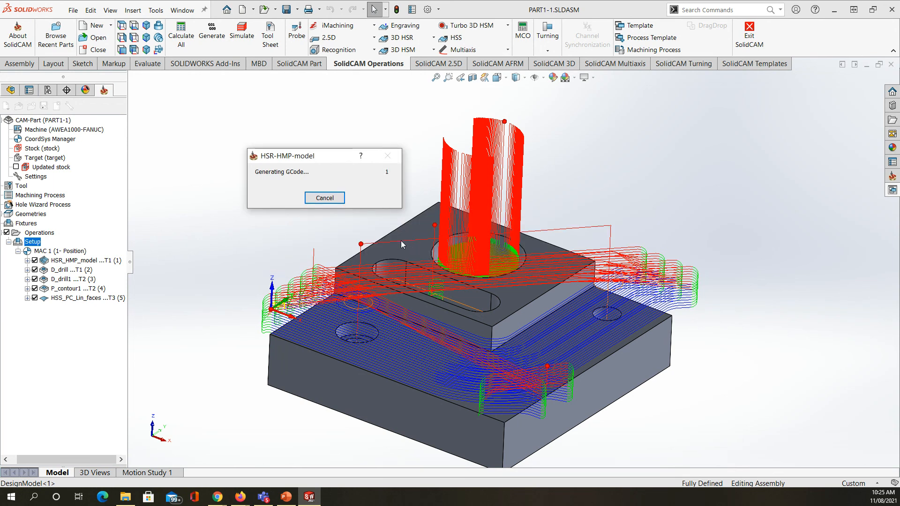
{"action": "left_click", "coordinate": [332, 201]}
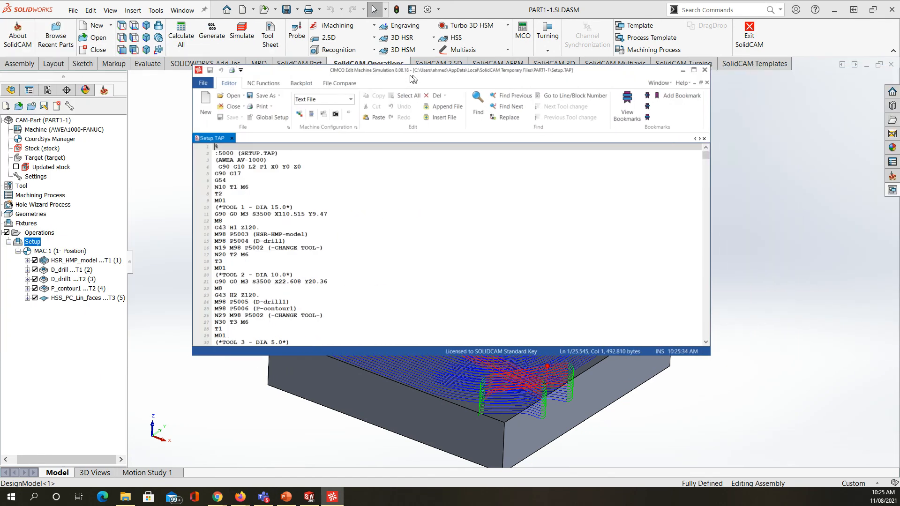
Step: Look through the Setup.TAP program's tool calls and roughing coordinates, and return to its beginning
{"action": "scroll", "coordinate": [552, 236], "scroll_direction": "down", "scroll_amount": 20}
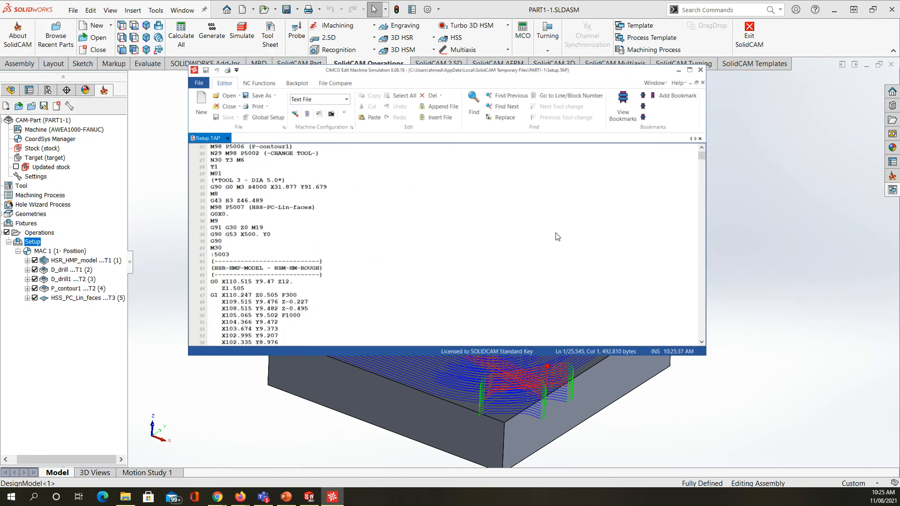
{"action": "scroll", "coordinate": [552, 235], "scroll_direction": "down", "scroll_amount": 20}
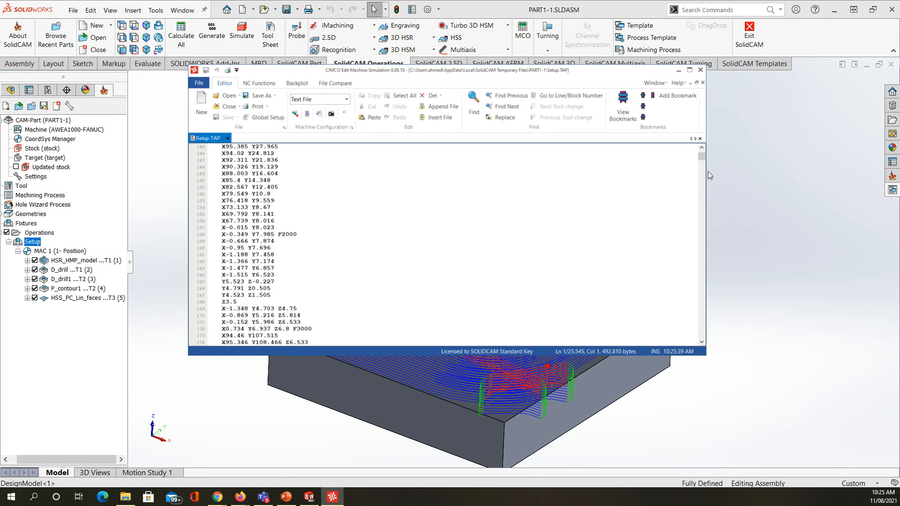
{"action": "mouse_move", "coordinate": [702, 157]}
{"action": "left_mouse_down"}
{"action": "mouse_move", "coordinate": [700, 343]}
{"action": "mouse_move", "coordinate": [703, 150]}
{"action": "left_mouse_up"}
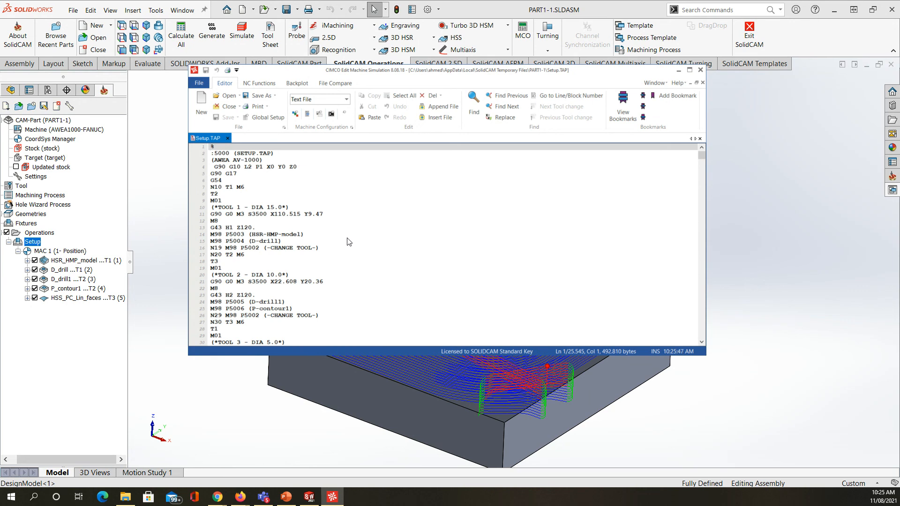
Step: View the Save As options for Setup.TAP without saving a copy, then close the G-code editor
{"action": "left_click", "coordinate": [201, 84]}
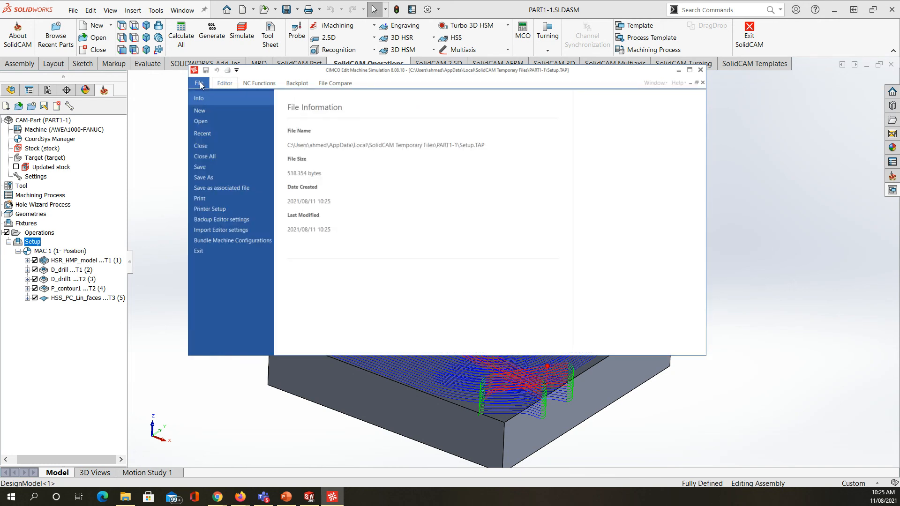
{"action": "left_click", "coordinate": [201, 178]}
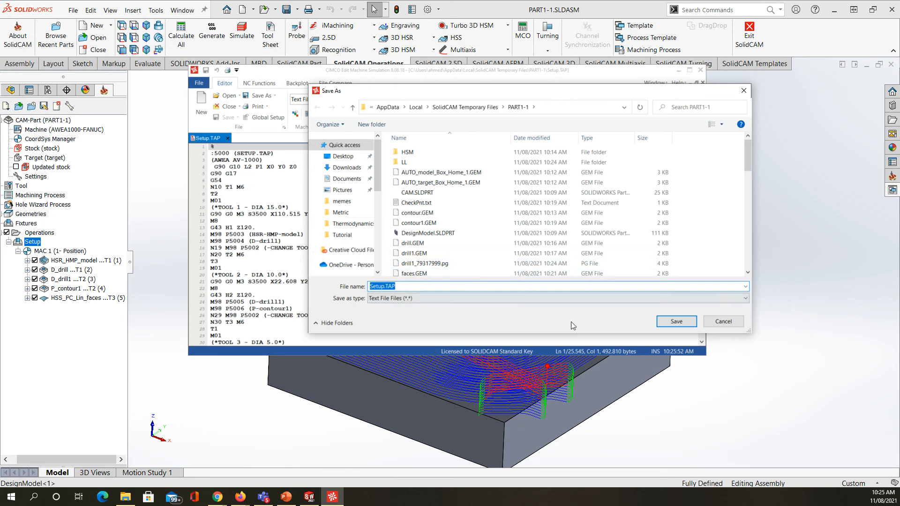
{"action": "left_click", "coordinate": [726, 322]}
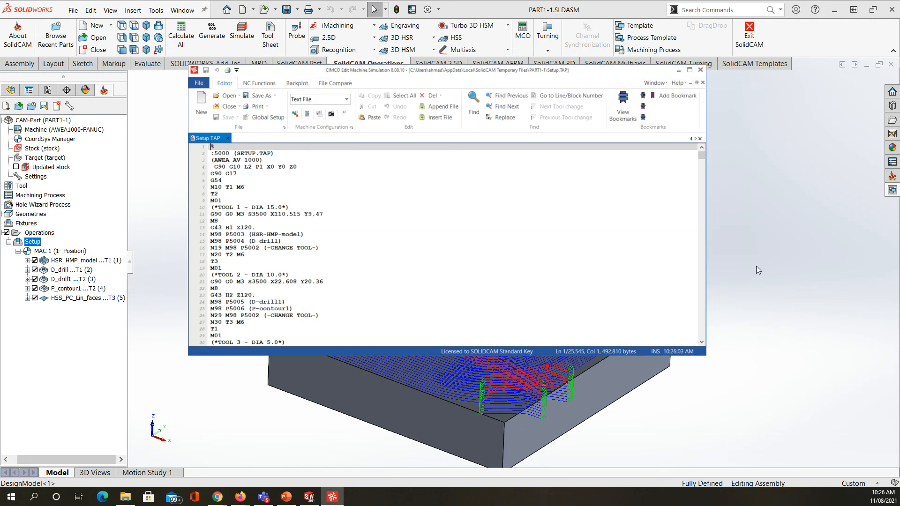
{"action": "left_click", "coordinate": [700, 70]}
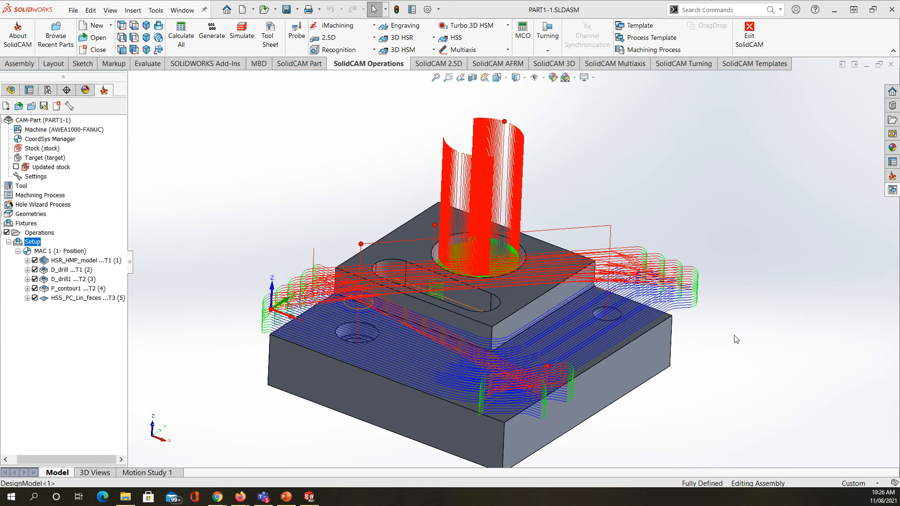